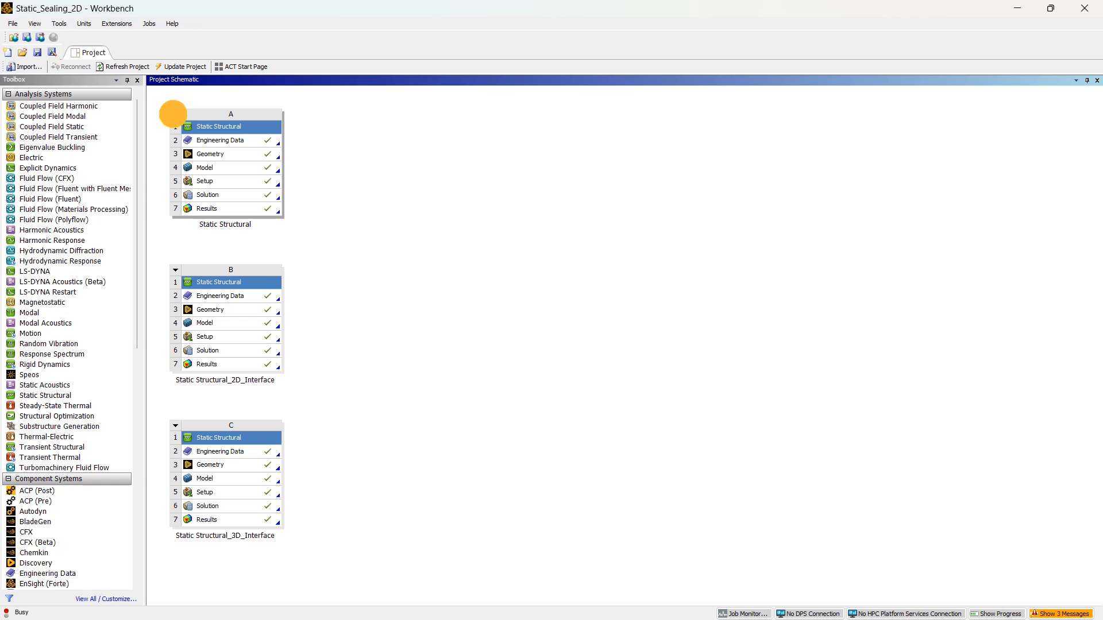
Step: Duplicate the first Static Structural system and place the copy beside the original in the project schematic
left_click(174, 114)
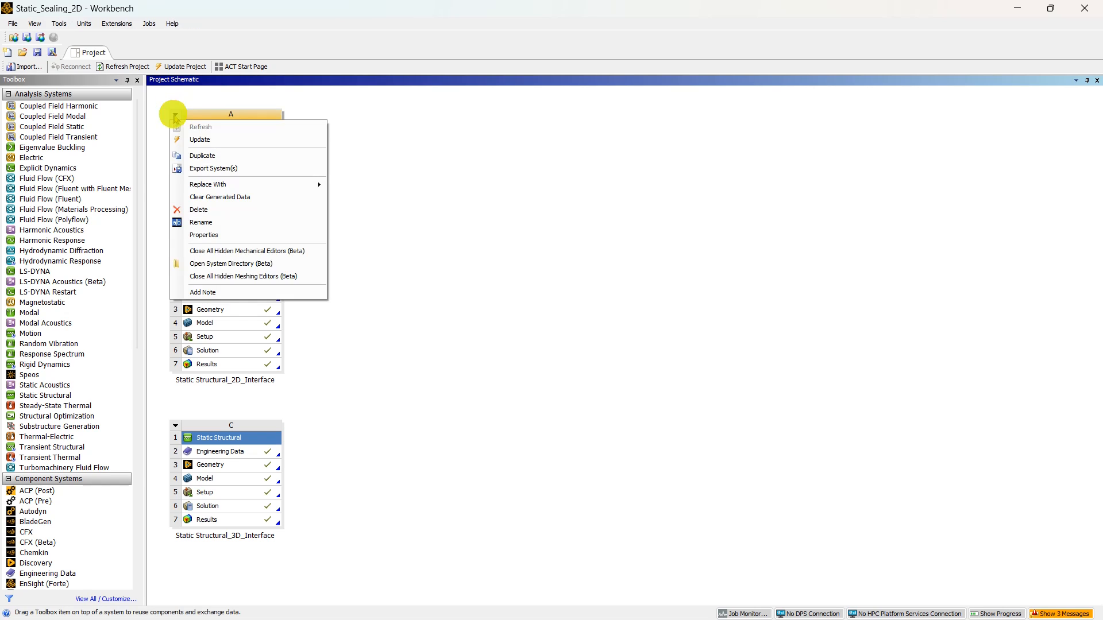
left_click(225, 155)
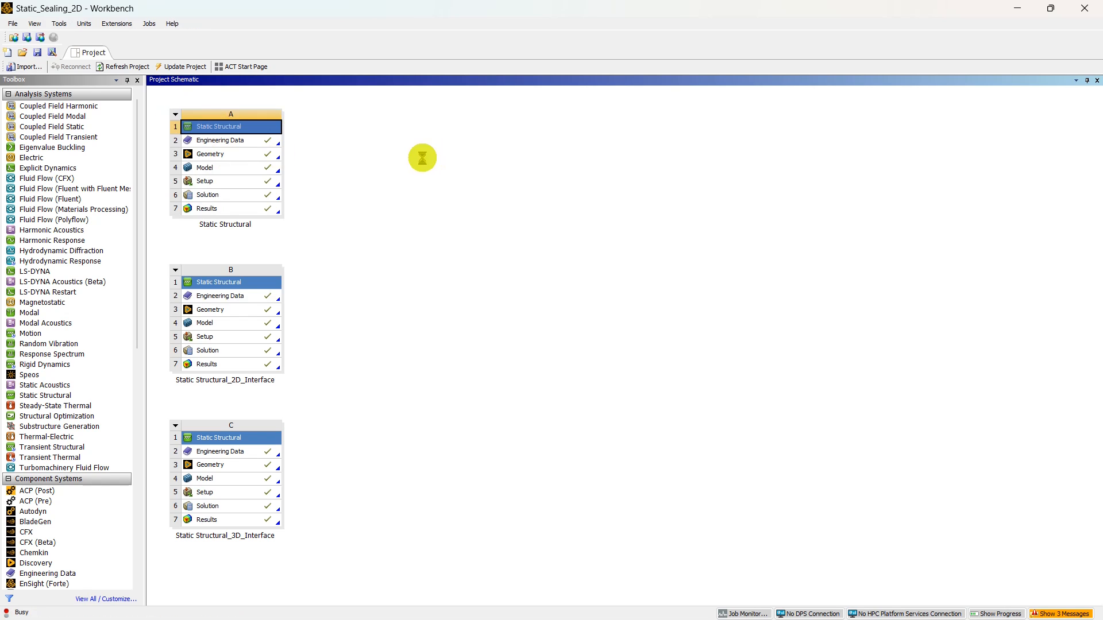
left_click(246, 592)
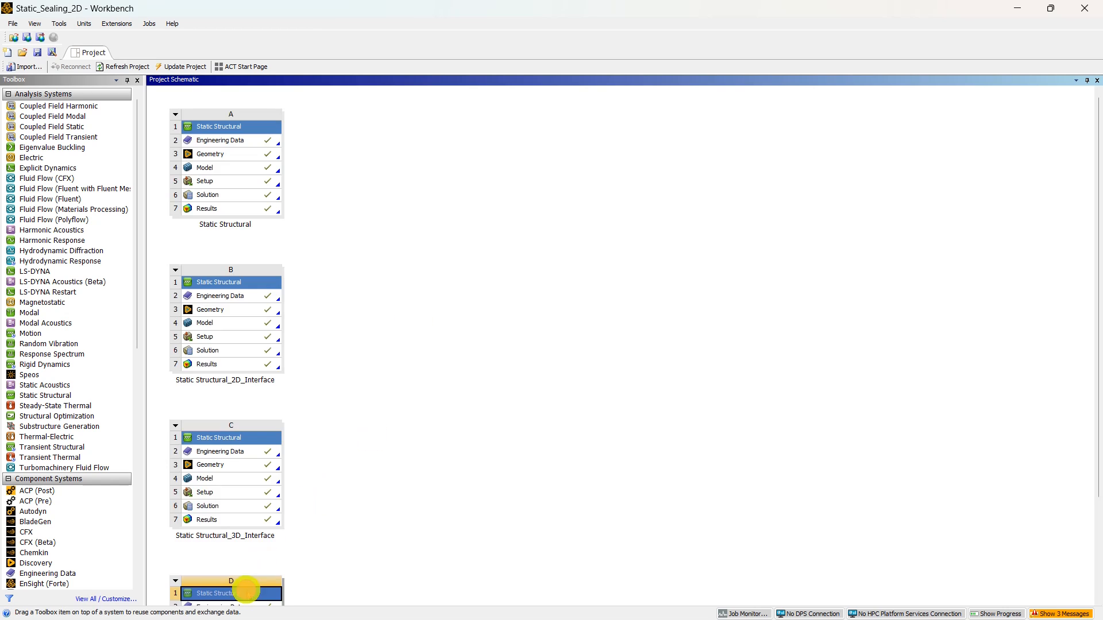
left_click_drag(253, 600, 352, 141)
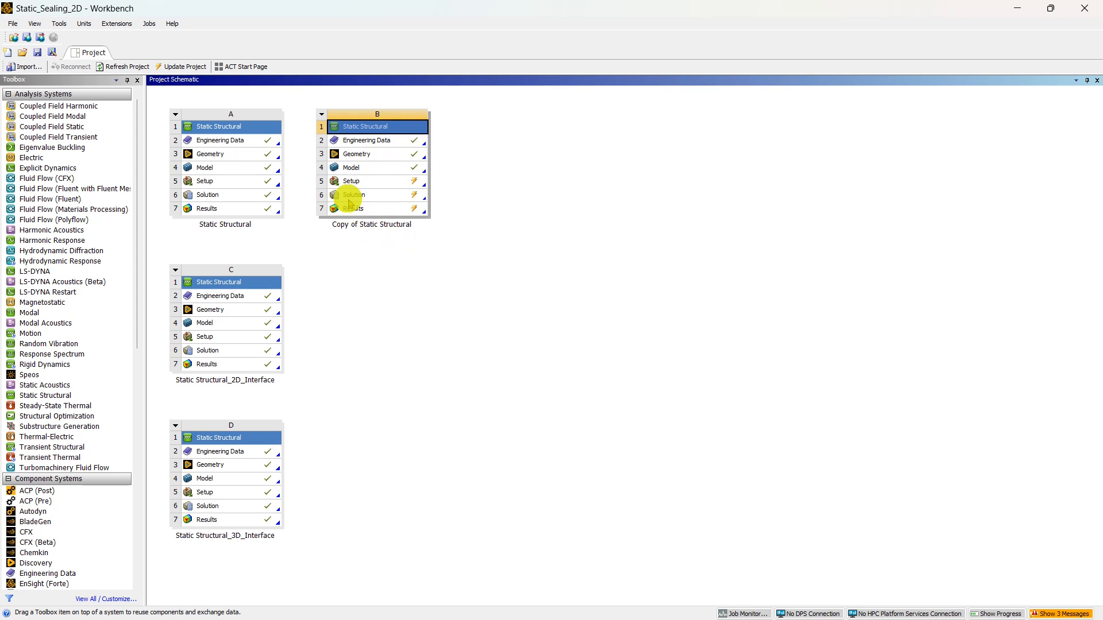
Step: Rename the duplicated system as Static Structural_2D
double_click(364, 226)
left_click(363, 226)
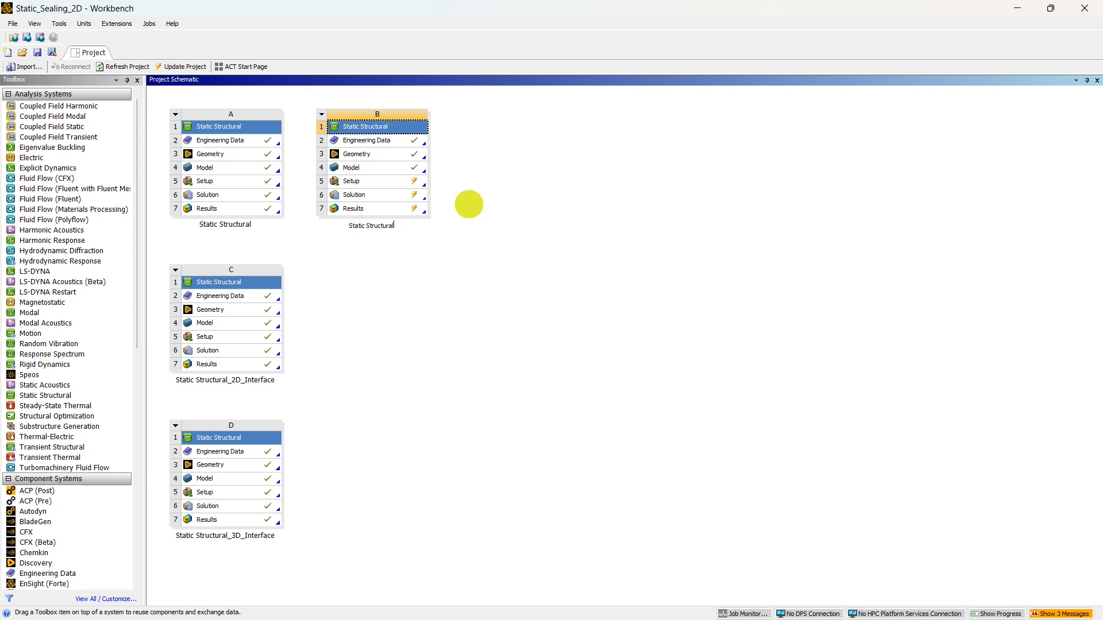
left_click(470, 207)
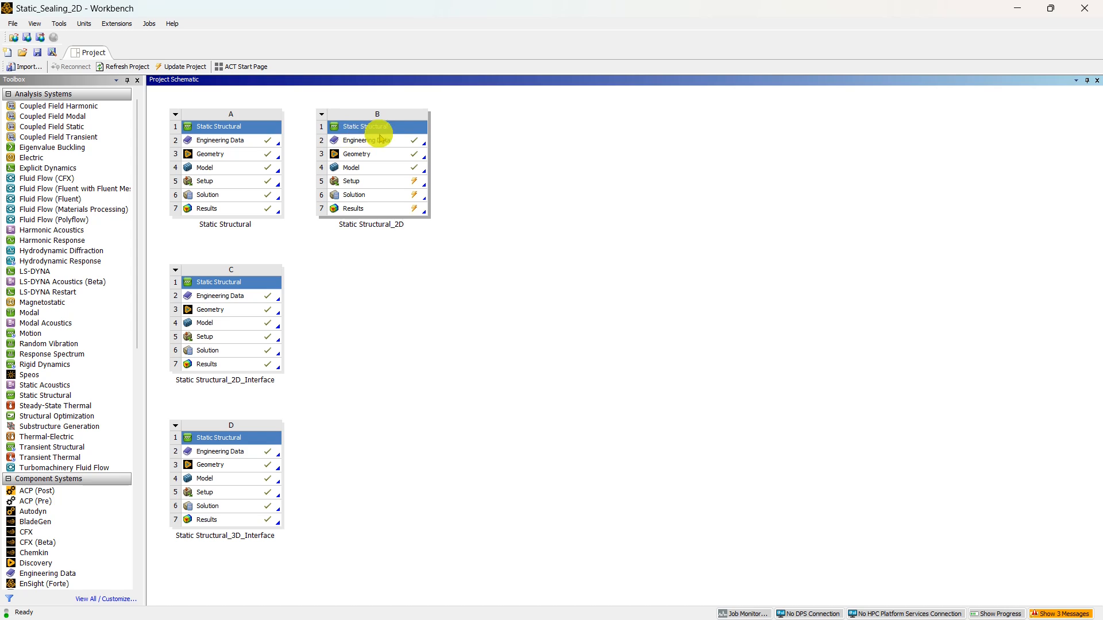
Step: Open the geometry of the Static Structural_2D system in SpaceClaim and examine the disc assembly from several angles
left_click(373, 155)
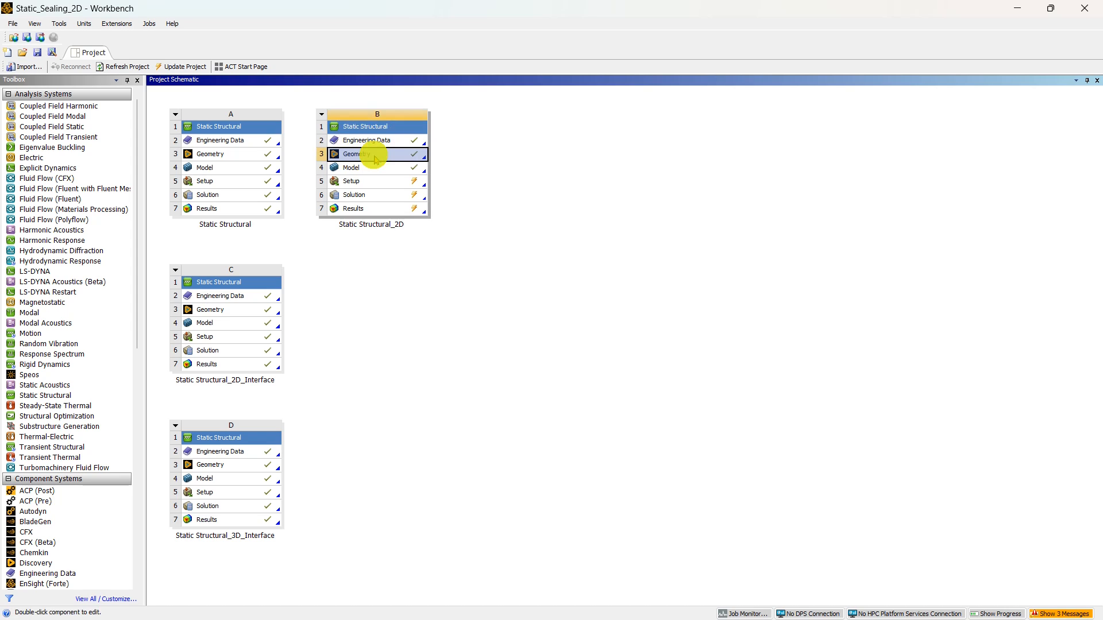
double_click(374, 155)
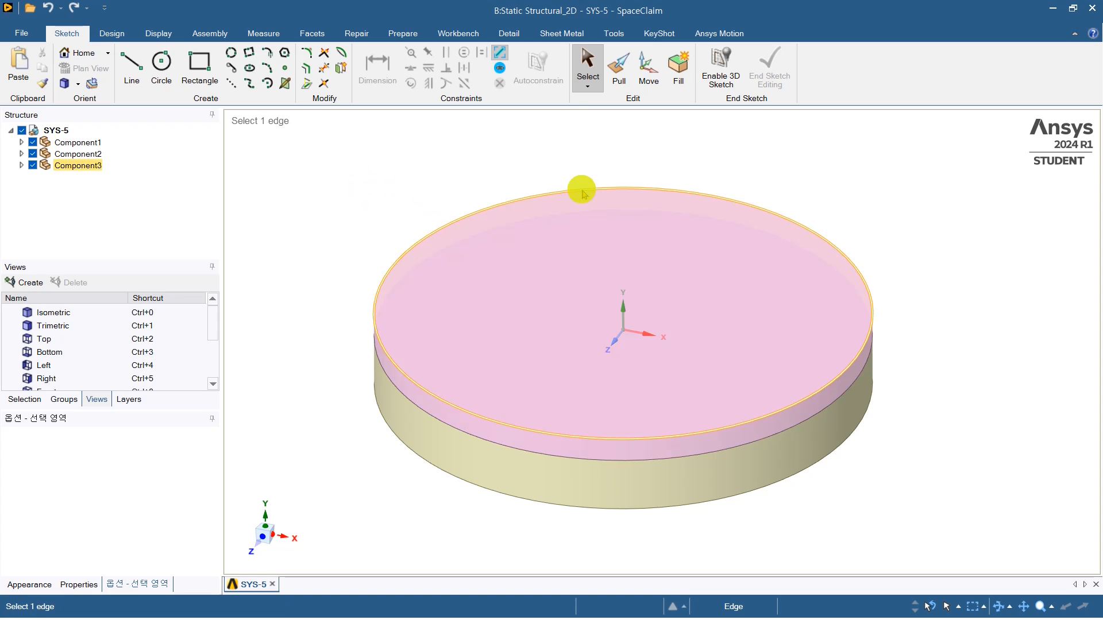
mouse_move(681, 229)
middle_mouse_down()
mouse_move(664, 285)
mouse_move(686, 341)
mouse_move(669, 328)
mouse_move(664, 290)
mouse_move(670, 208)
mouse_move(667, 293)
middle_mouse_up()
left_click(664, 322)
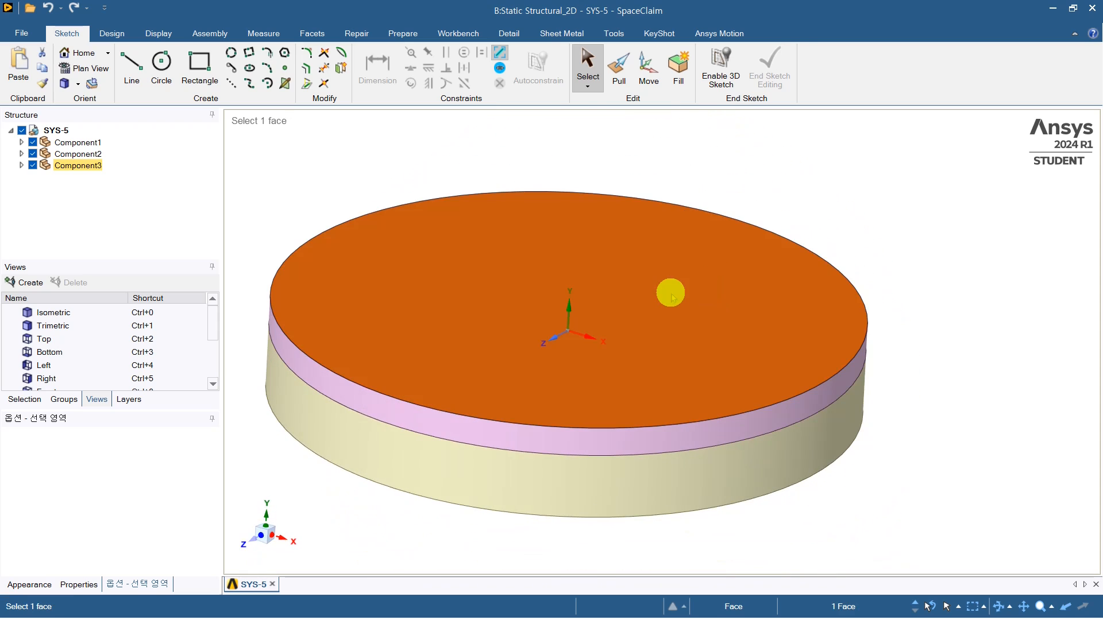
mouse_move(480, 381)
middle_mouse_down()
mouse_move(580, 298)
mouse_move(639, 297)
mouse_move(578, 316)
middle_mouse_up()
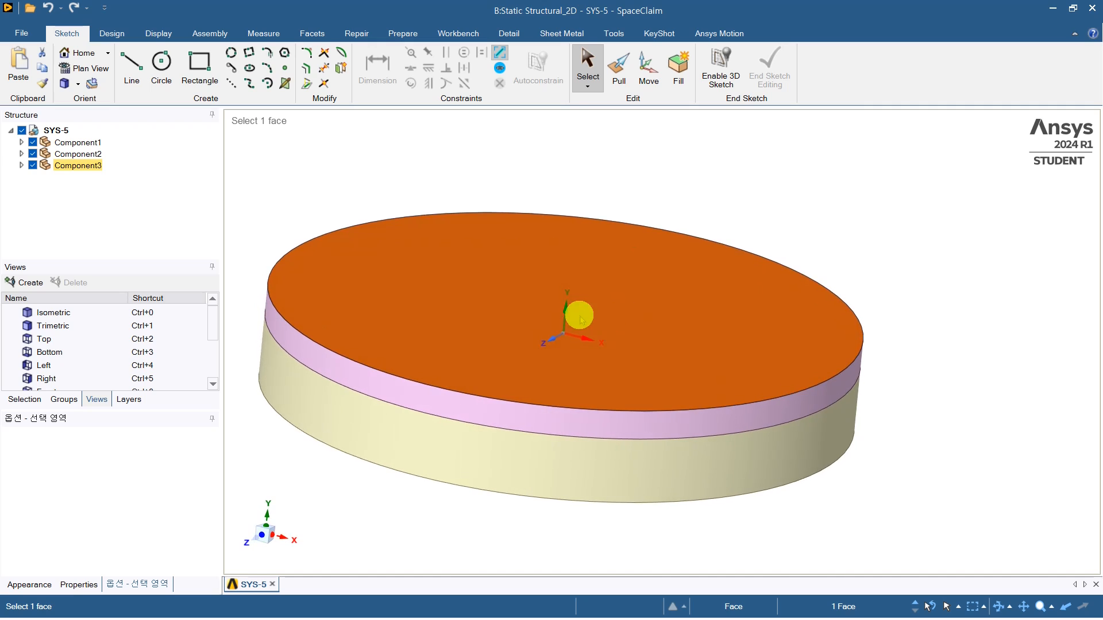
left_click(562, 312)
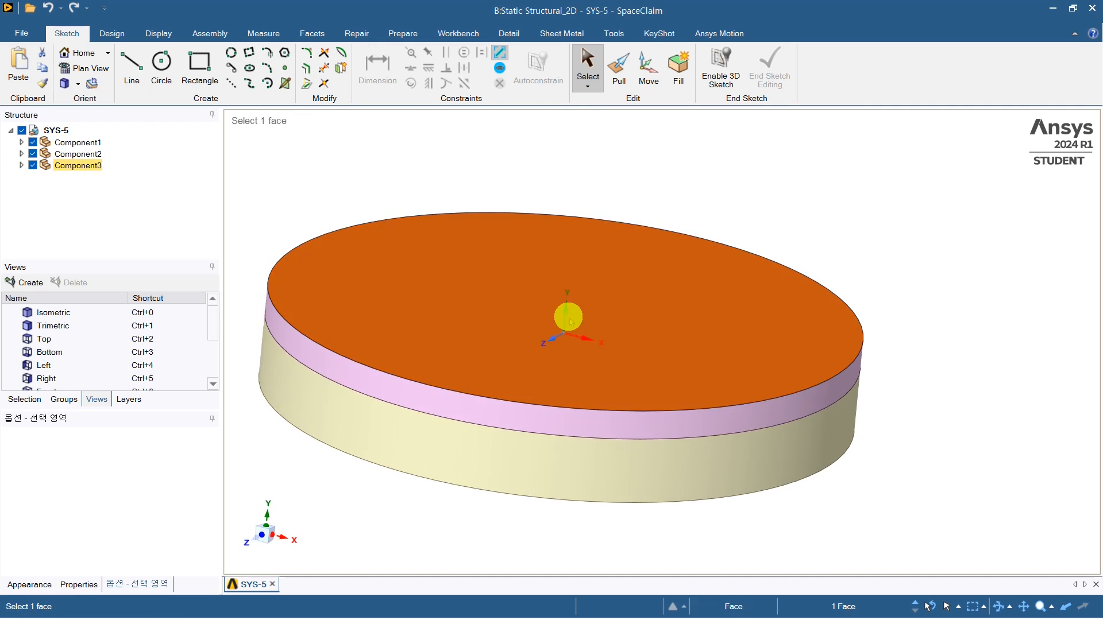
middle_click_drag(571, 321, 576, 375)
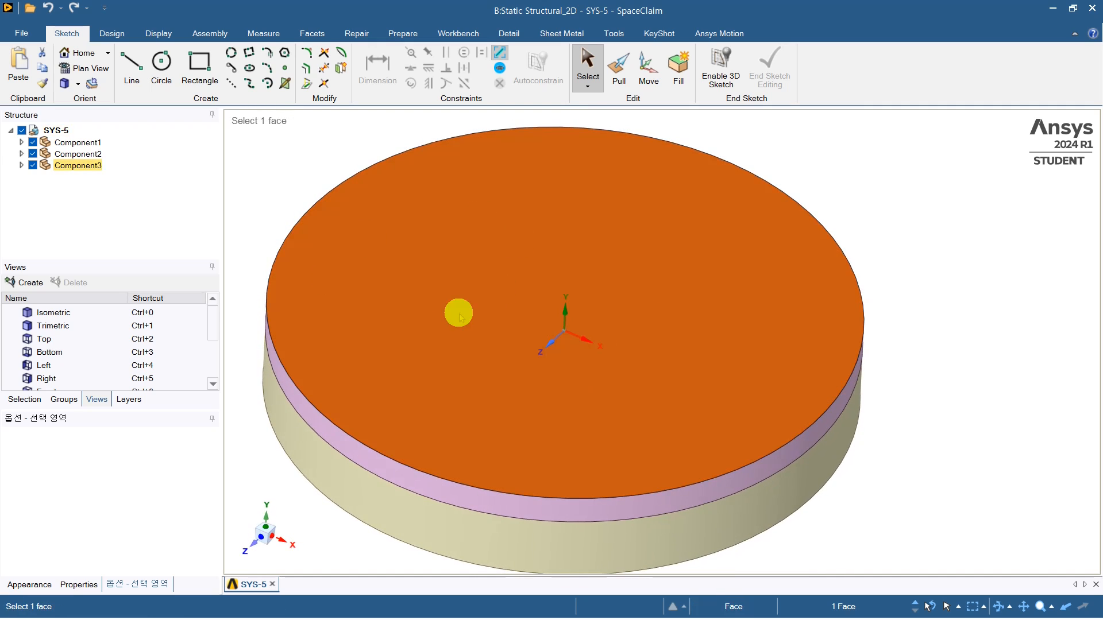
mouse_move(600, 318)
middle_mouse_down("ctrl")
mouse_move(621, 346)
mouse_move(598, 332)
middle_mouse_up("ctrl")
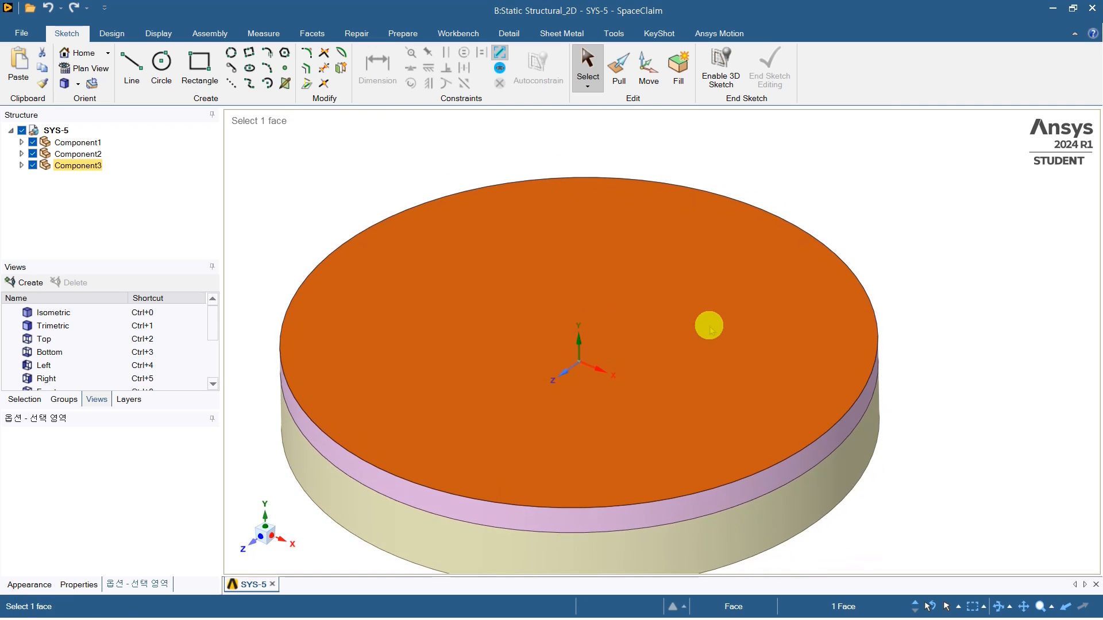
middle_click_drag(703, 318, 664, 278, "ctrl")
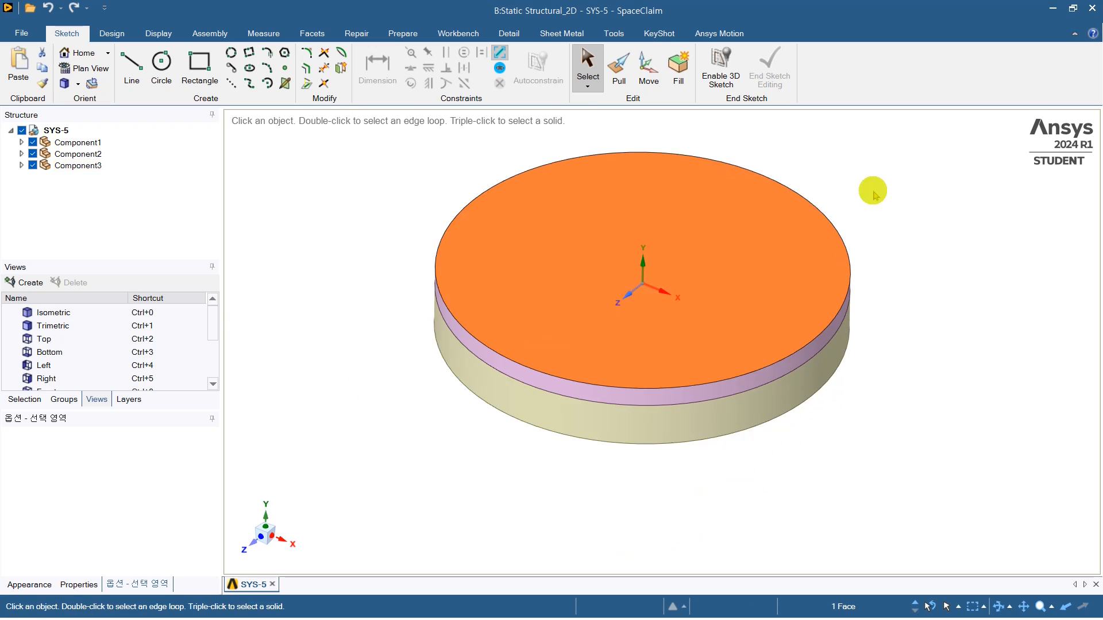
Step: Move the top cover solid about 49.5 mm along the X axis to expose the seal groove
left_click(637, 66)
left_click(647, 72)
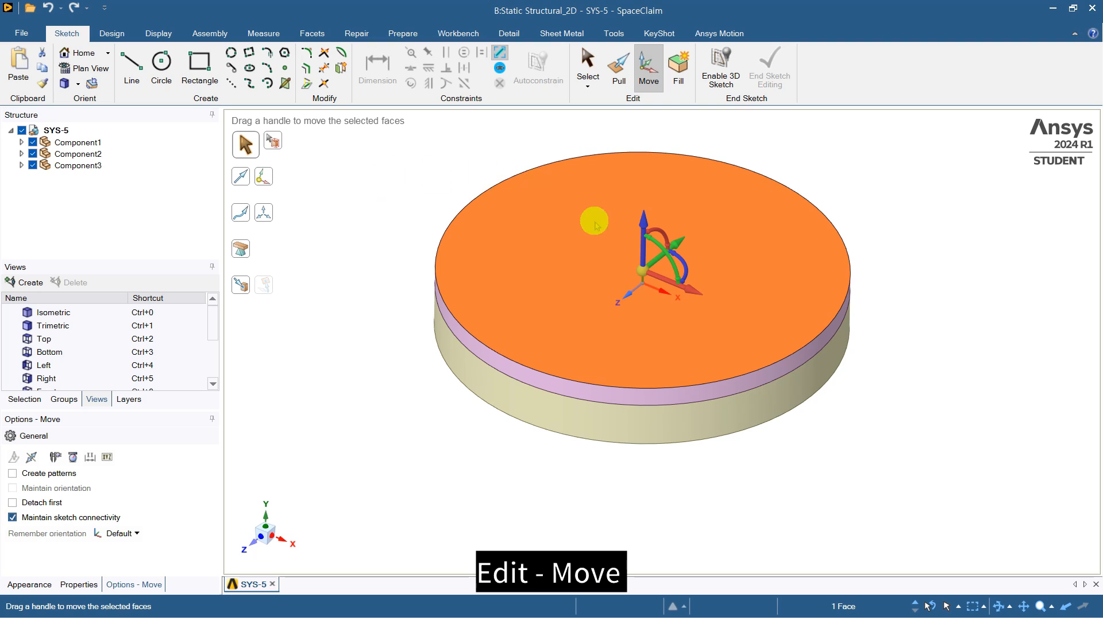
triple_click(580, 242)
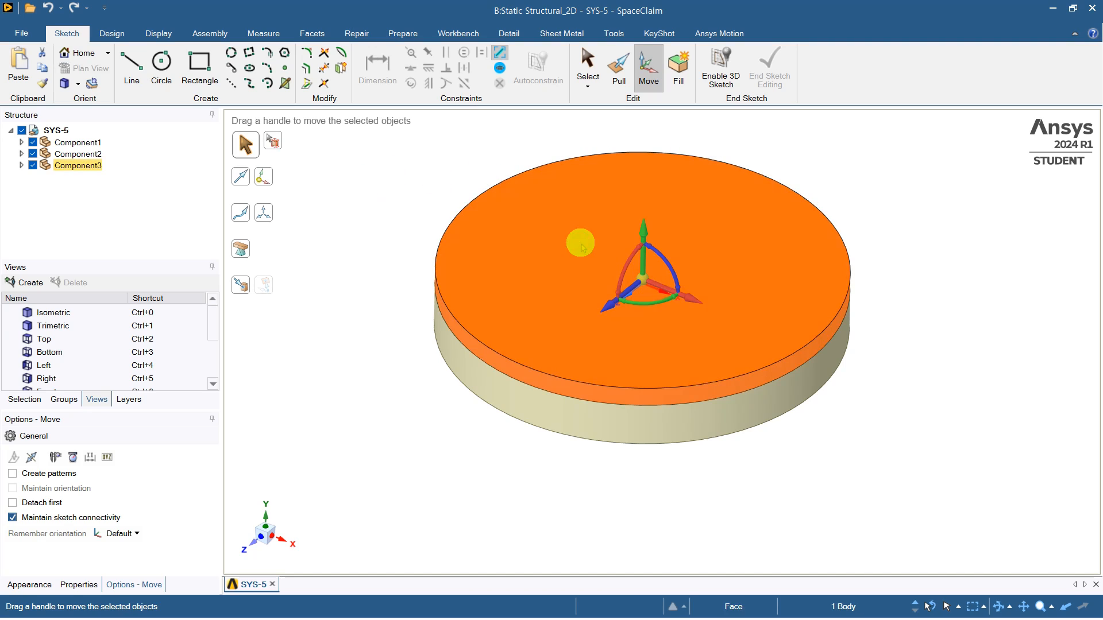
left_click_drag(692, 299, 902, 374)
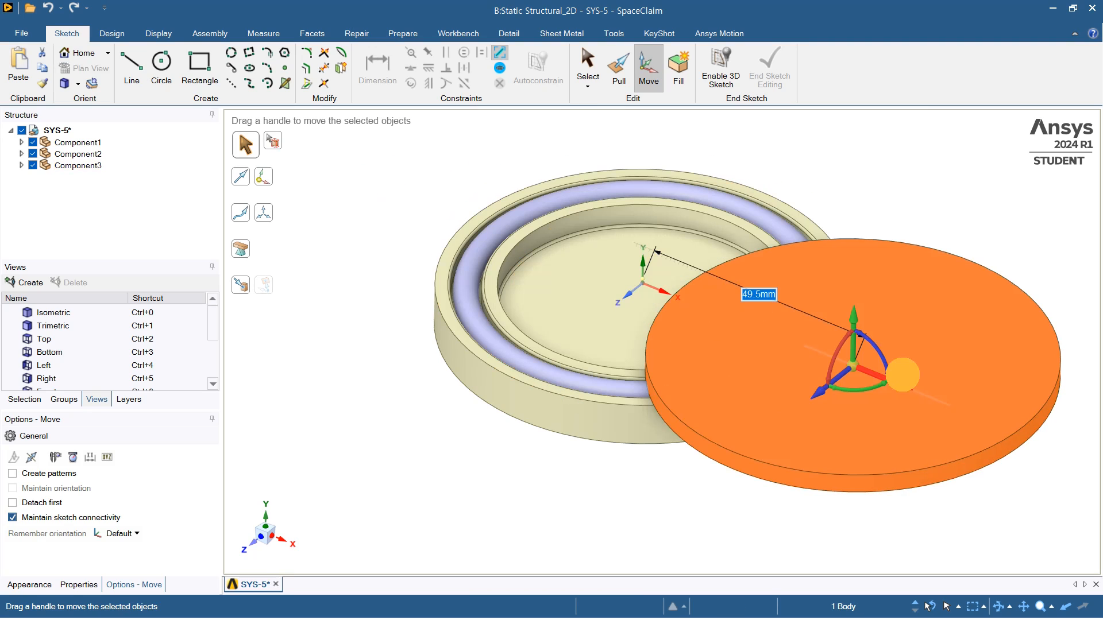
left_click(944, 177)
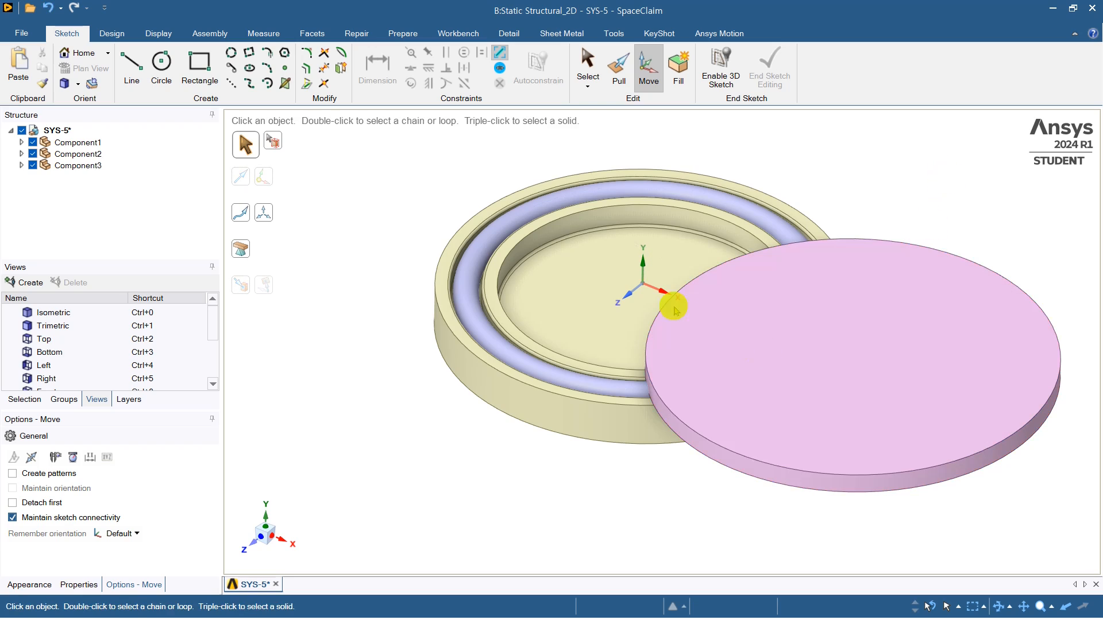
Step: Move Component3's solid back to the global origin with the Move tool's Up To option, using its vertical axis handle
left_click(21, 165)
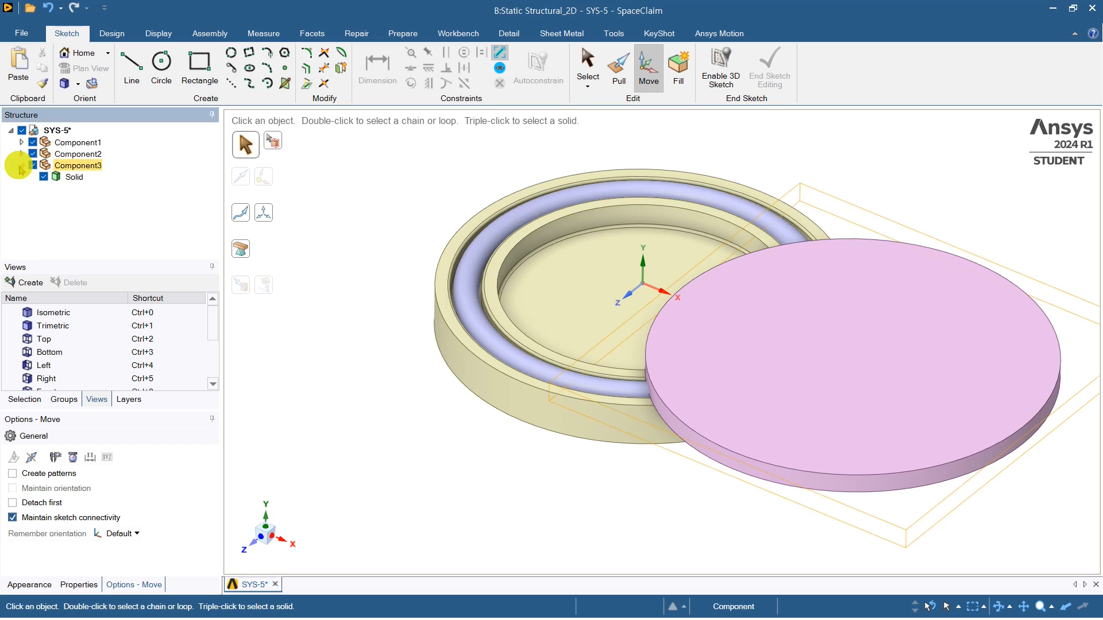
left_click(74, 177)
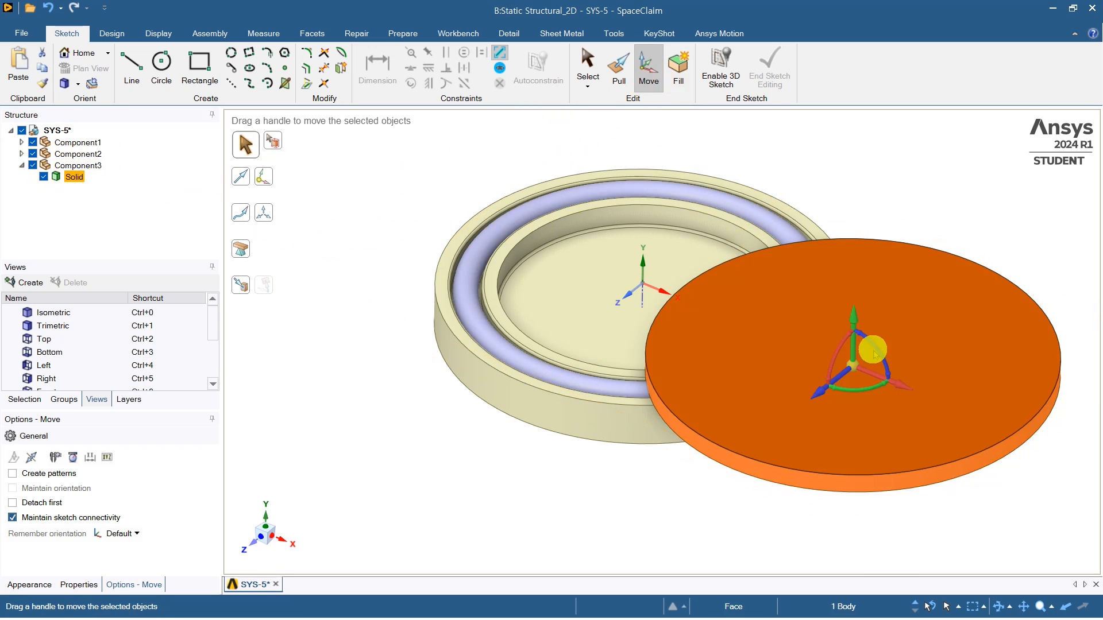
middle_click_drag(873, 350, 826, 325)
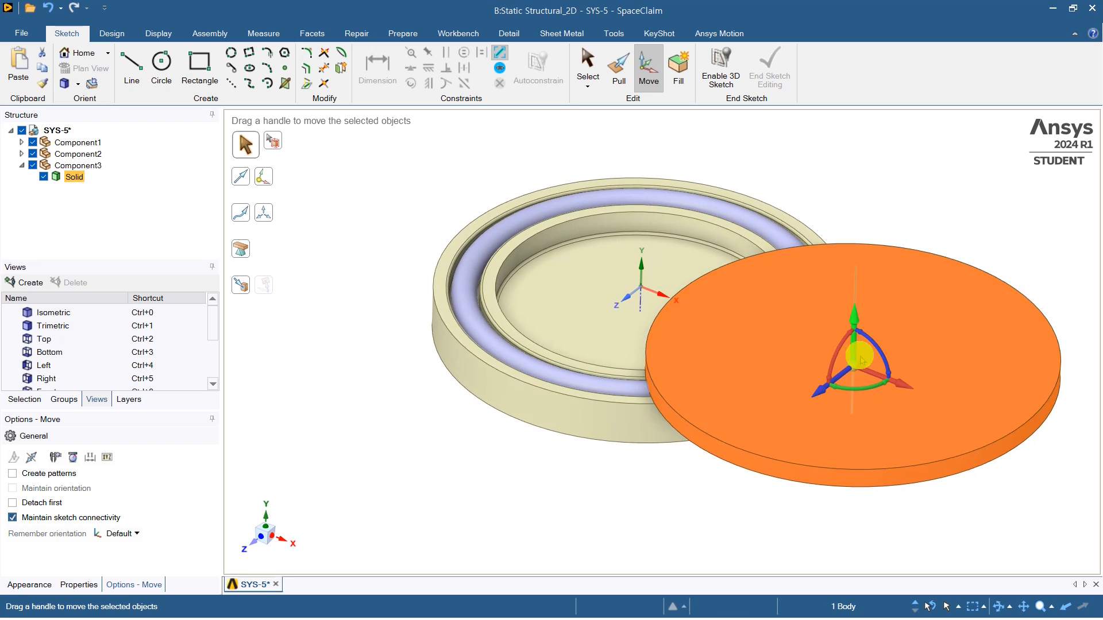
left_click(854, 317)
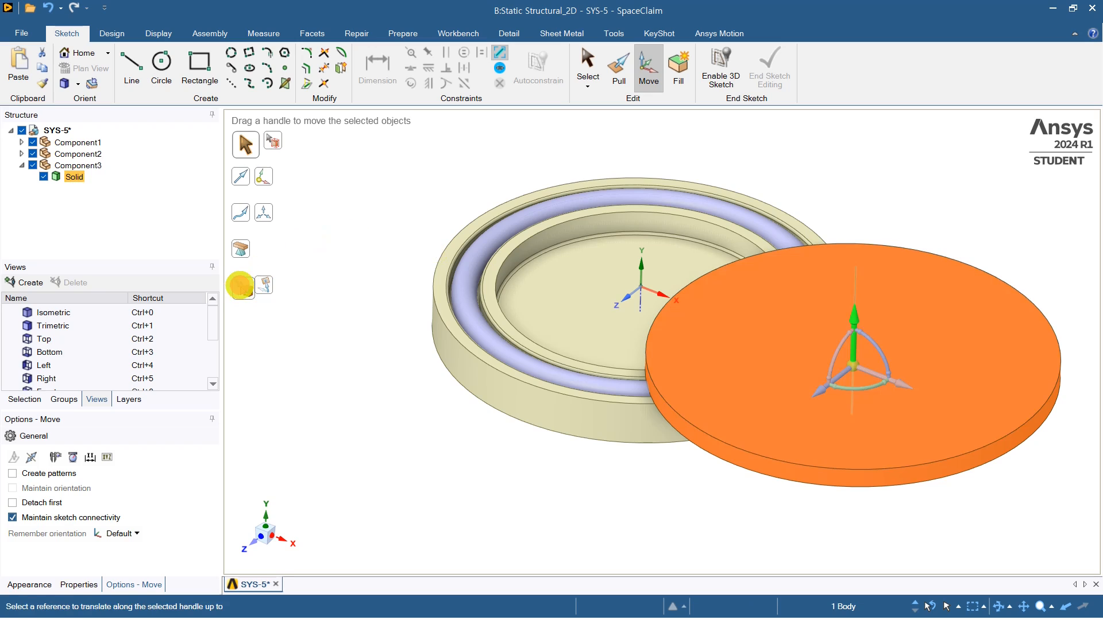
left_click(241, 285)
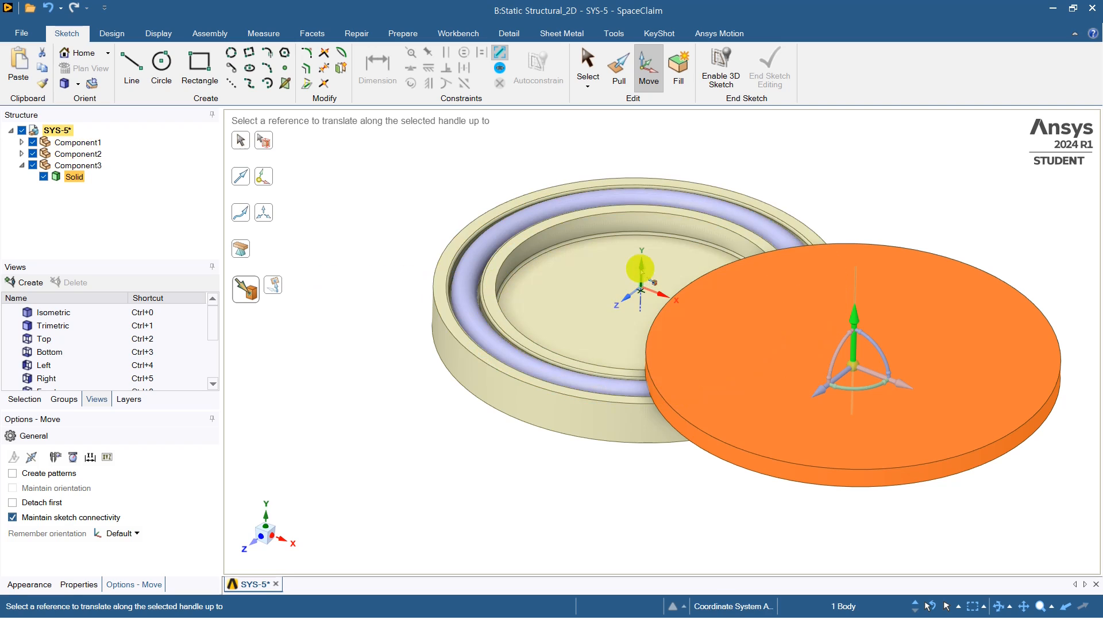
left_click(652, 280)
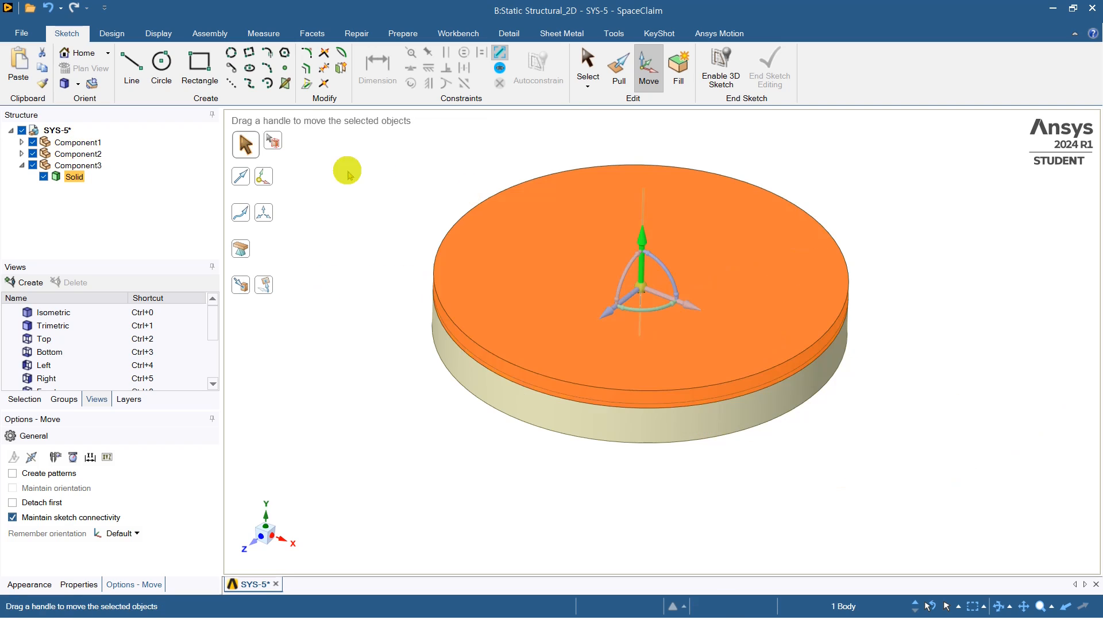
left_click(384, 188)
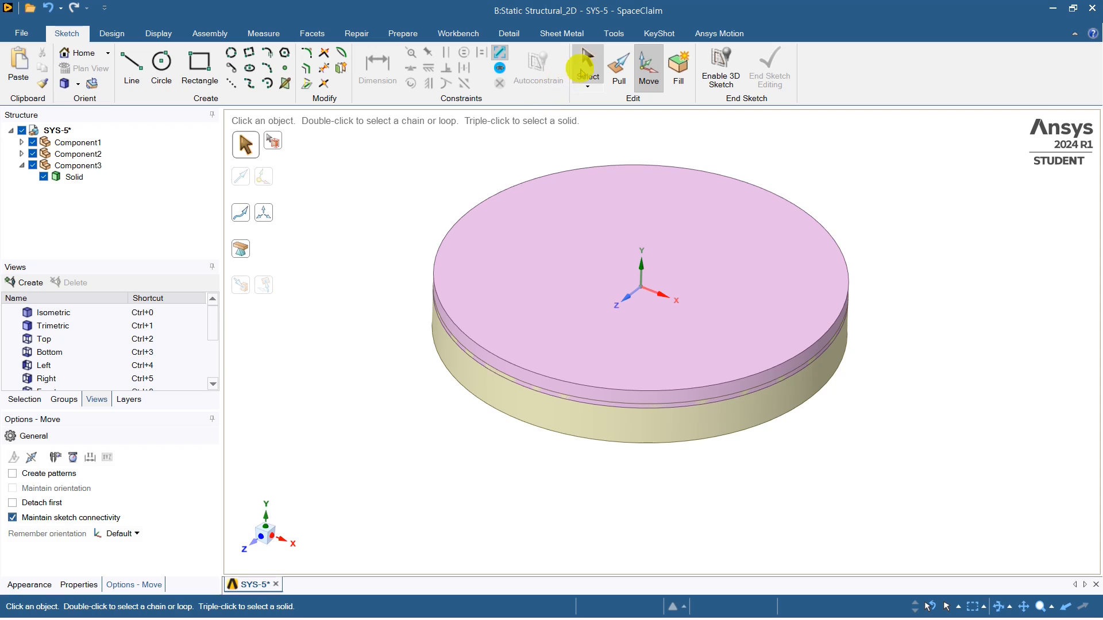
left_click(585, 69)
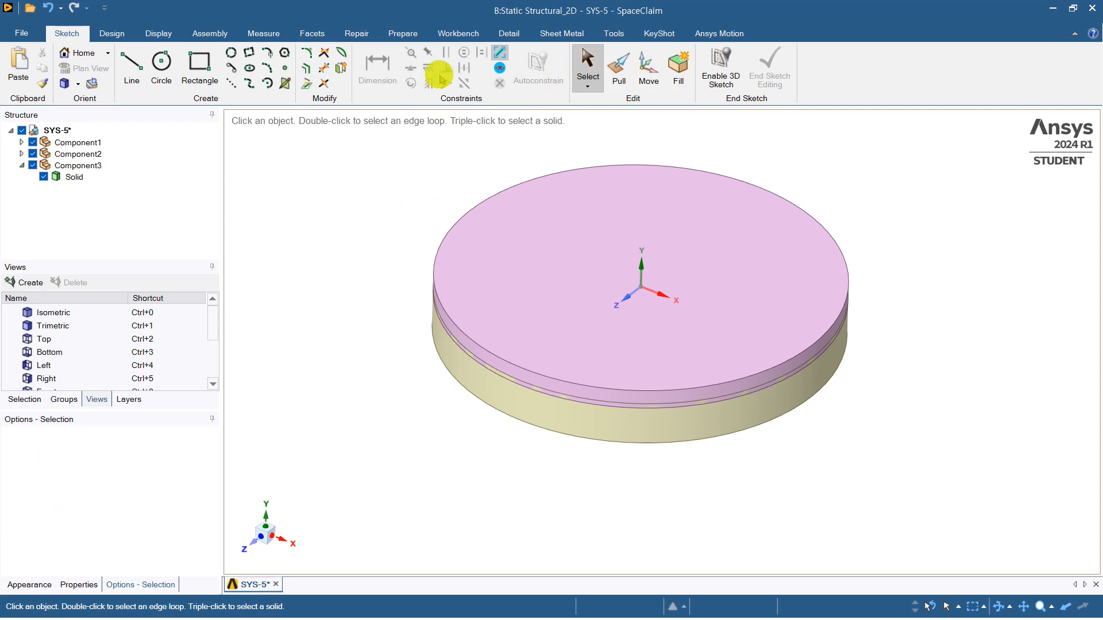
Step: Undo the cover's move to the origin and shift it slightly along Z and 10 mm upward along Y
key("ctrl+z")
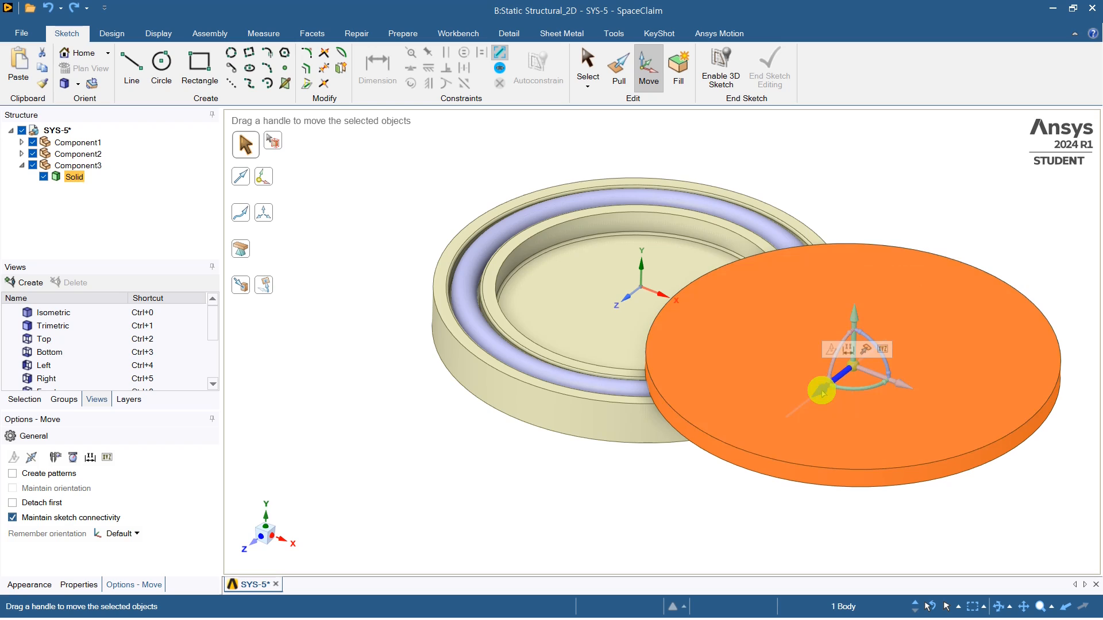
left_click_drag(821, 391, 807, 402)
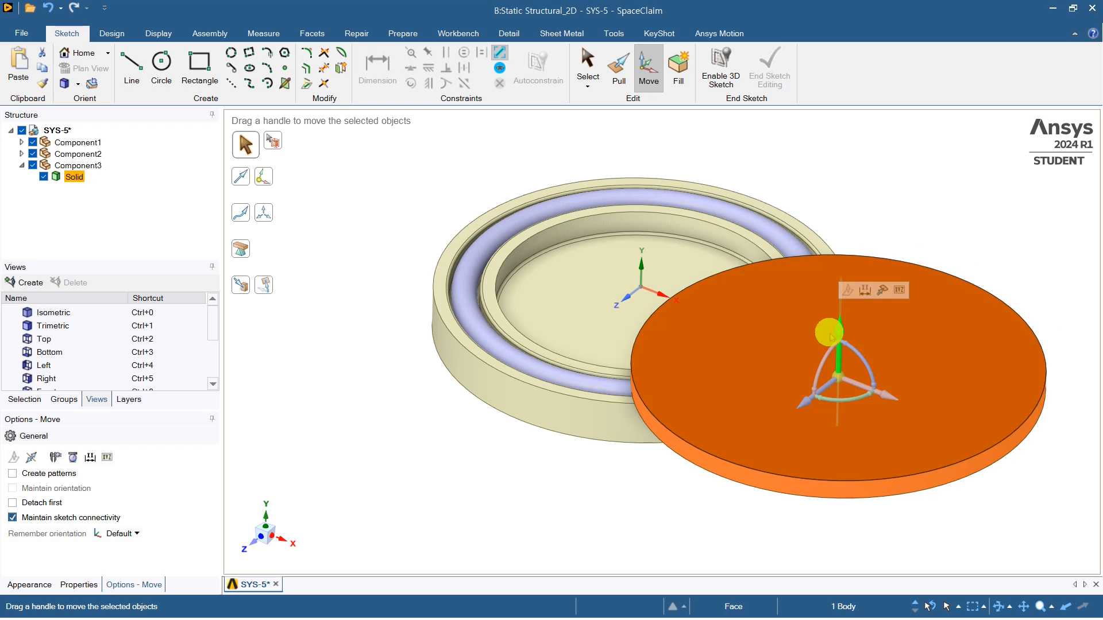
left_click_drag(829, 336, 832, 288)
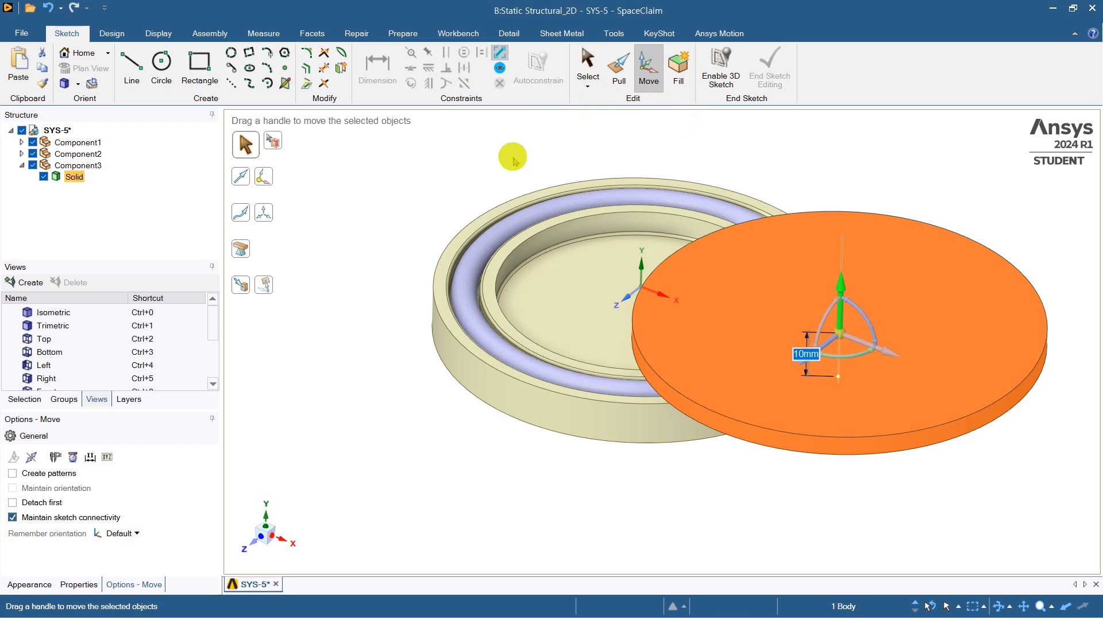
Step: Undo all remaining moves of the cover solid and return to the Select tool
left_click(42, 9)
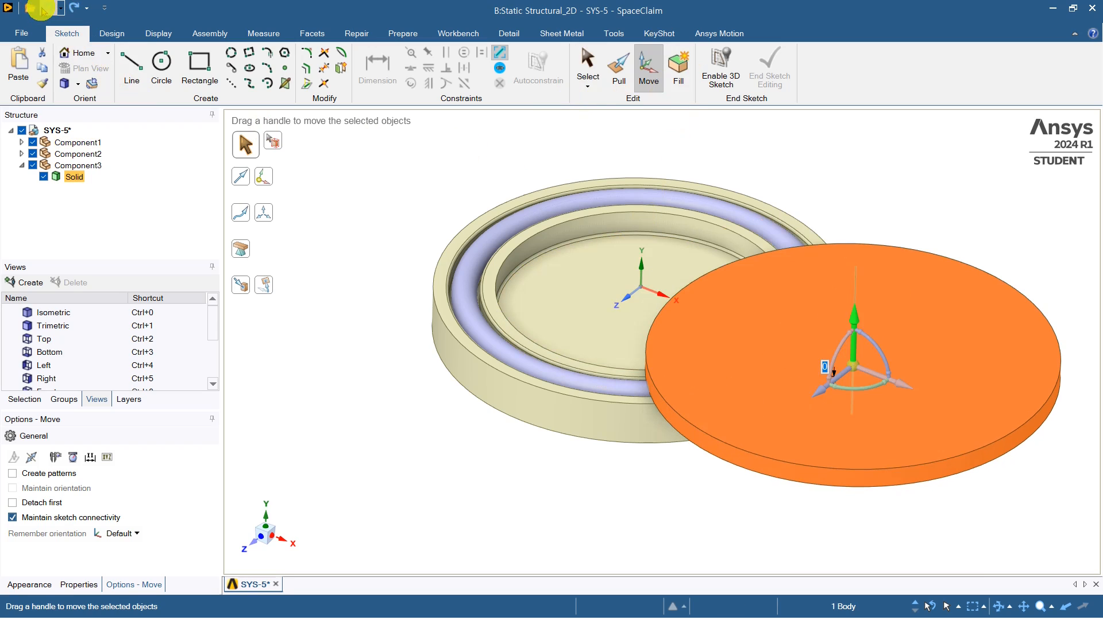
left_click(43, 8)
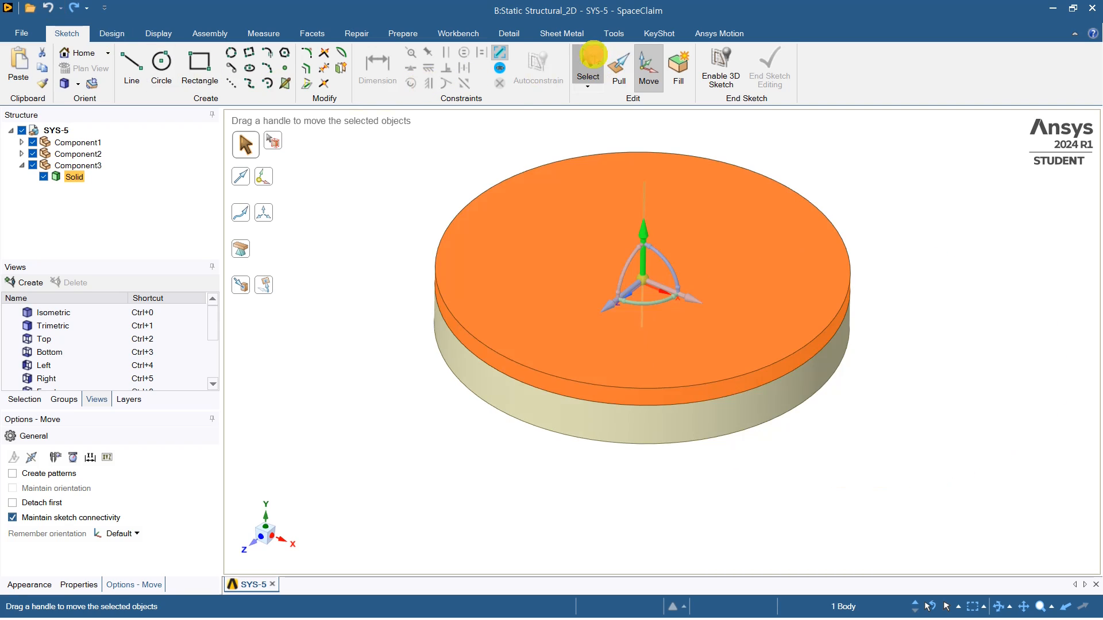
left_click(588, 60)
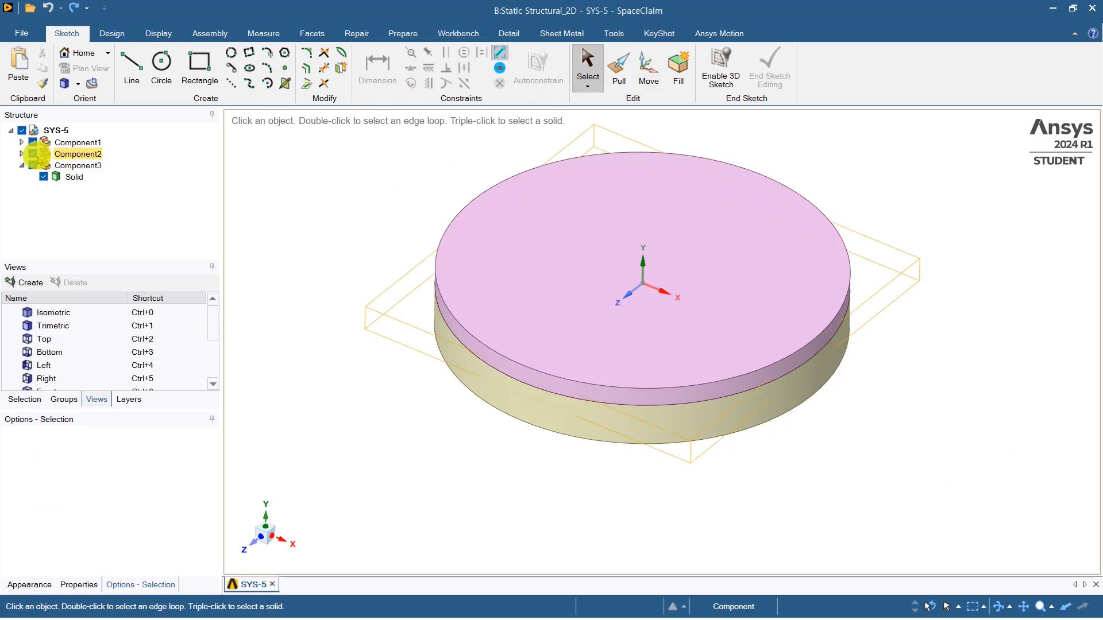
Step: Expand Component2 and Component1 in the structure tree to list their solids
left_click(21, 153)
left_click(22, 142)
middle_click_drag(325, 244, 325, 290, "ctrl")
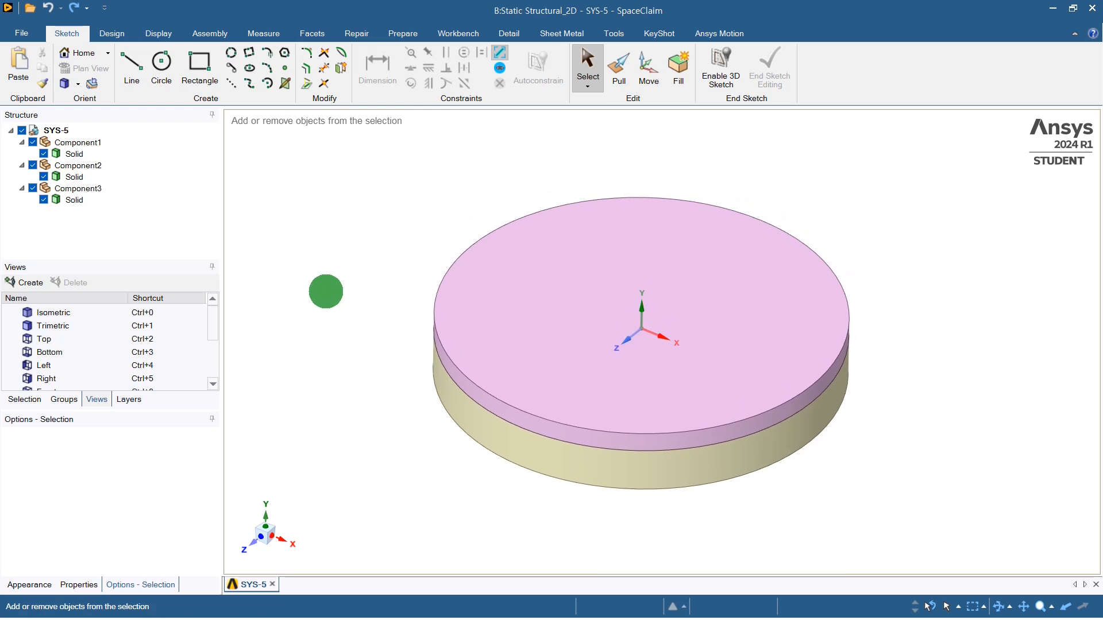
left_click(741, 343)
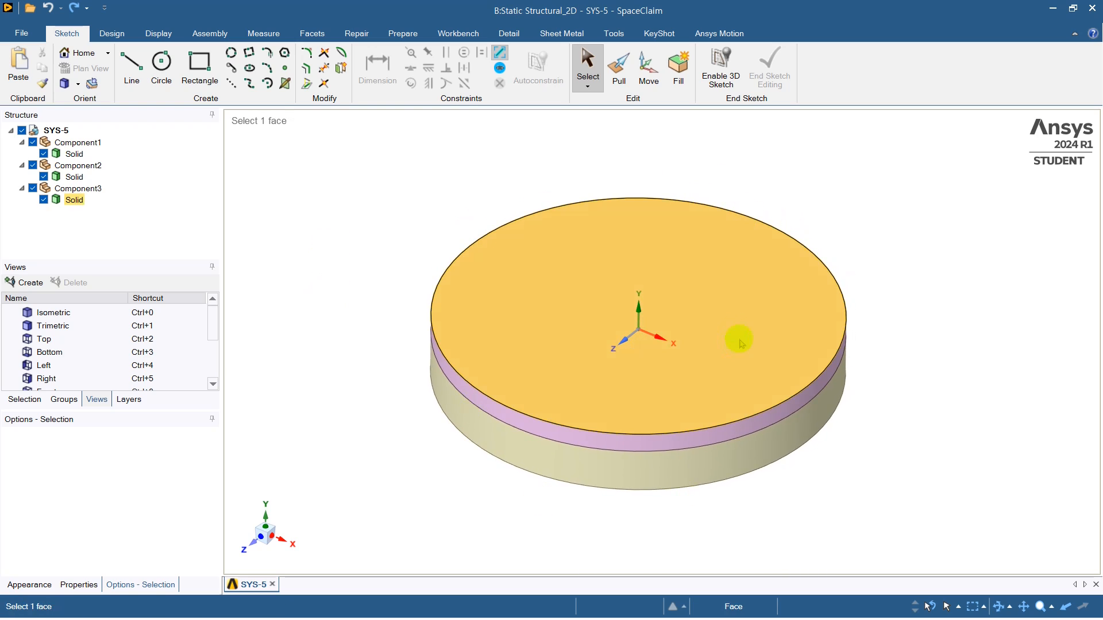
left_click(644, 321)
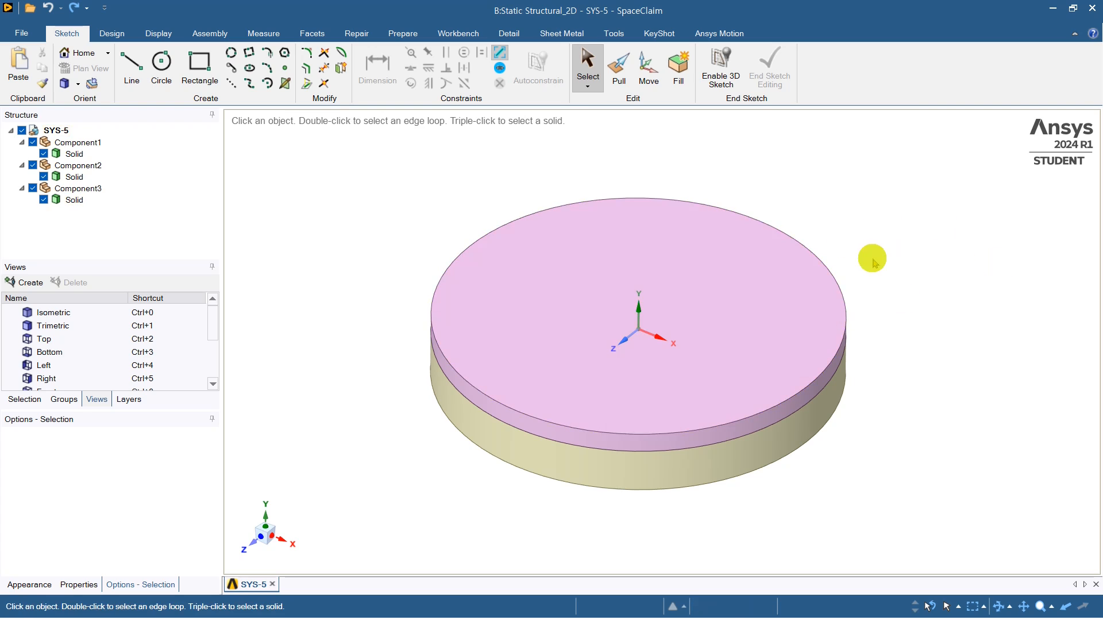
Step: Switch to 3D solid mode and create a plane through the origin, normal to the Z axis
left_click(656, 318)
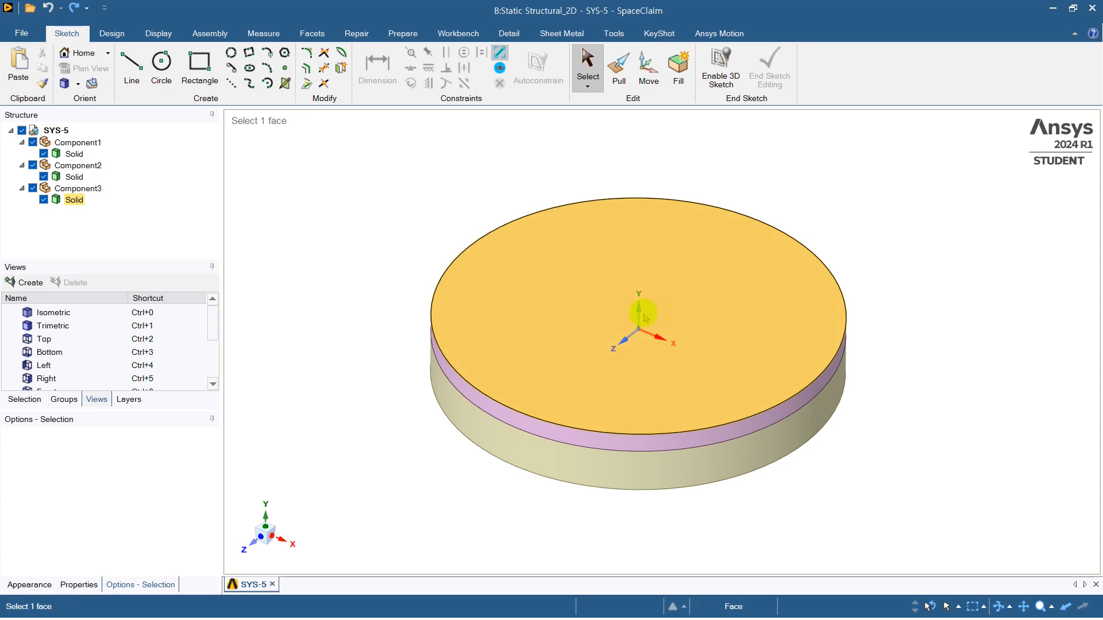
left_click(311, 267)
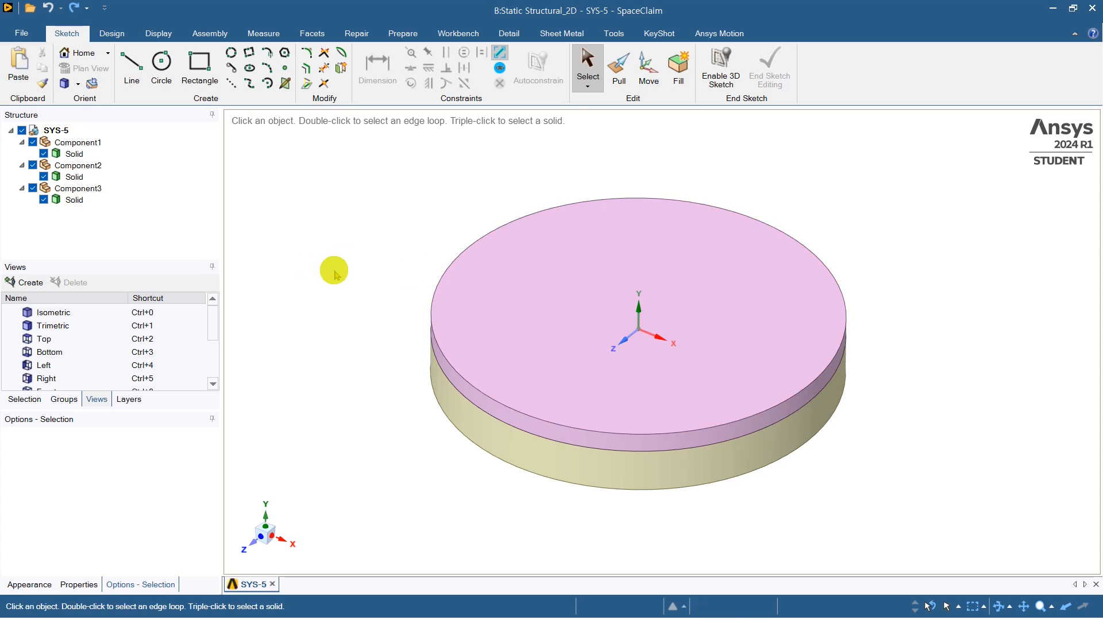
key("d")
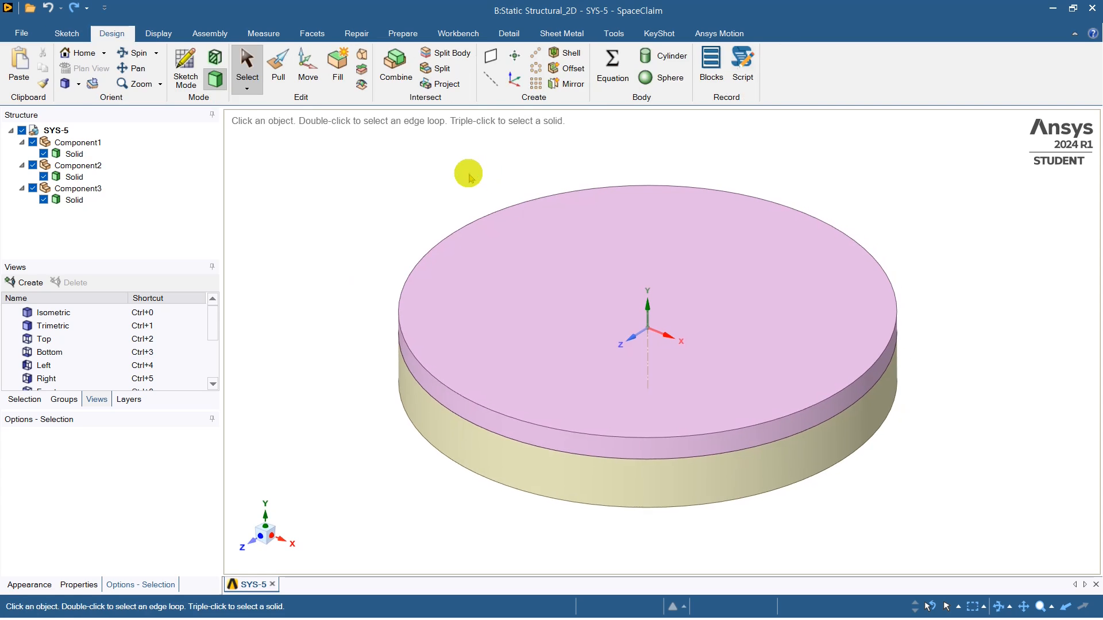
middle_click_drag(465, 187, 445, 181)
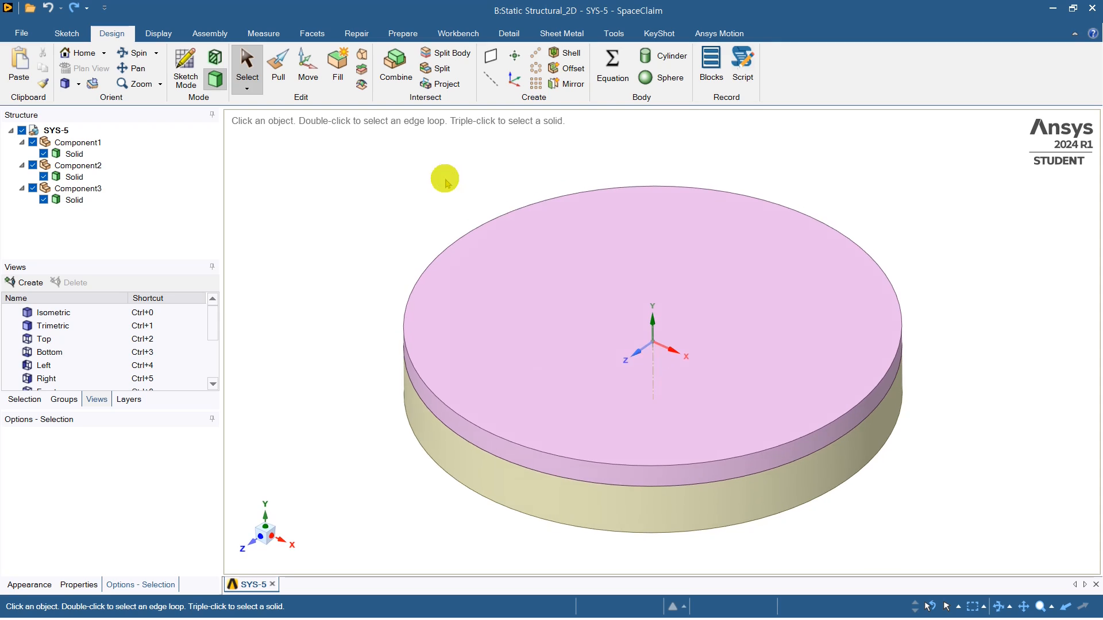
left_click(642, 348)
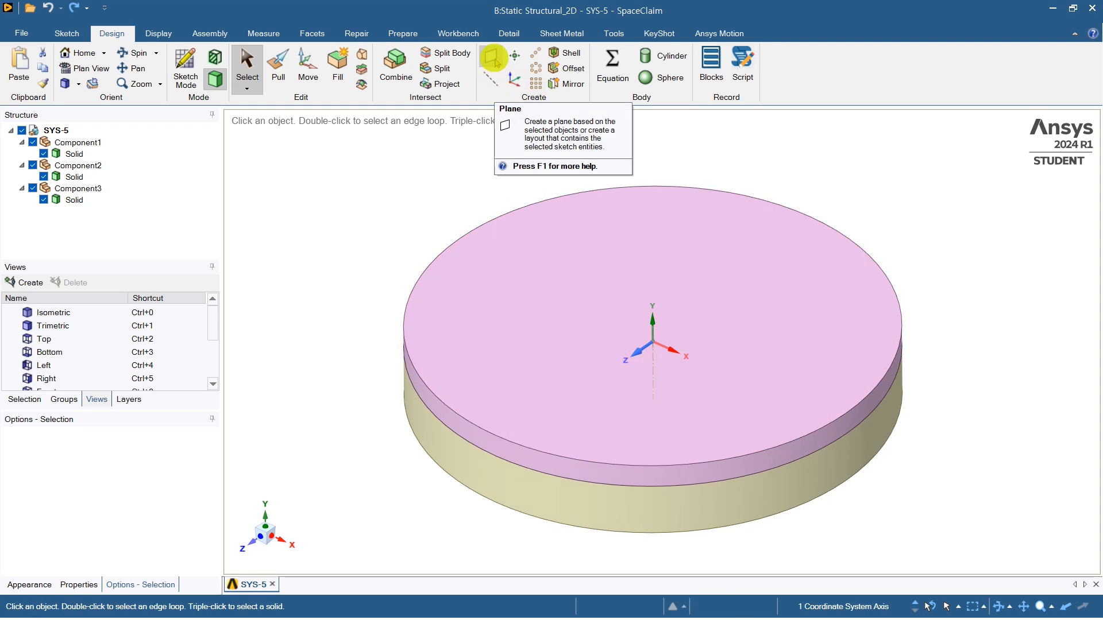
left_click(494, 58)
mouse_move(677, 312)
middle_mouse_down()
mouse_move(697, 268)
mouse_move(682, 261)
mouse_move(738, 339)
mouse_move(394, 182)
mouse_move(393, 213)
mouse_move(356, 193)
middle_mouse_up()
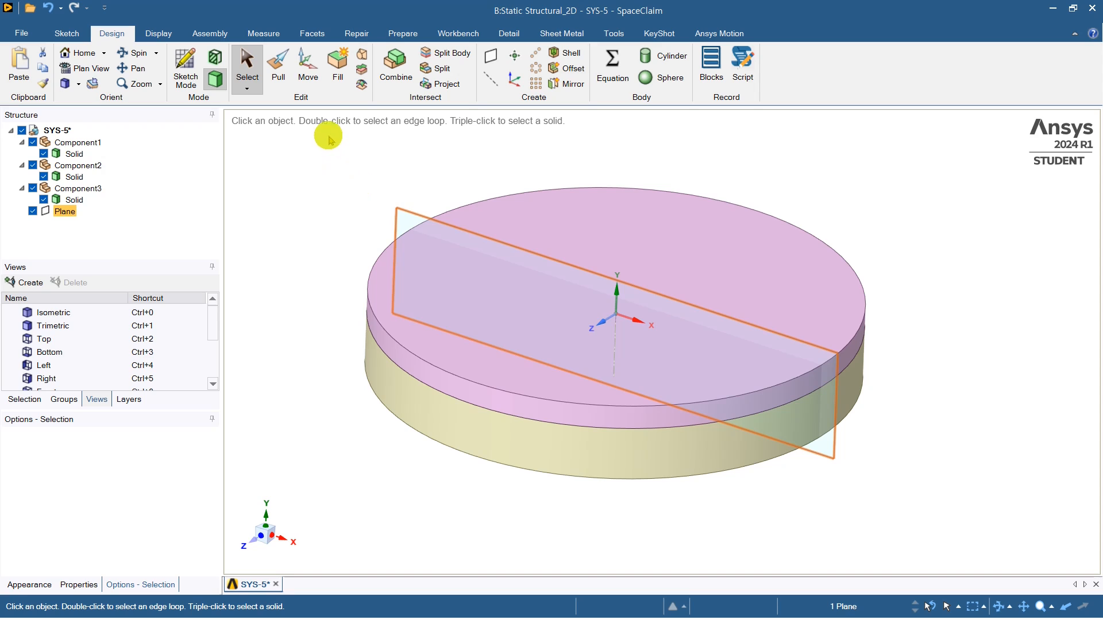
Step: Split all three bodies with the plane normal to Z and remove their halves on the positive Z side
left_click(460, 53)
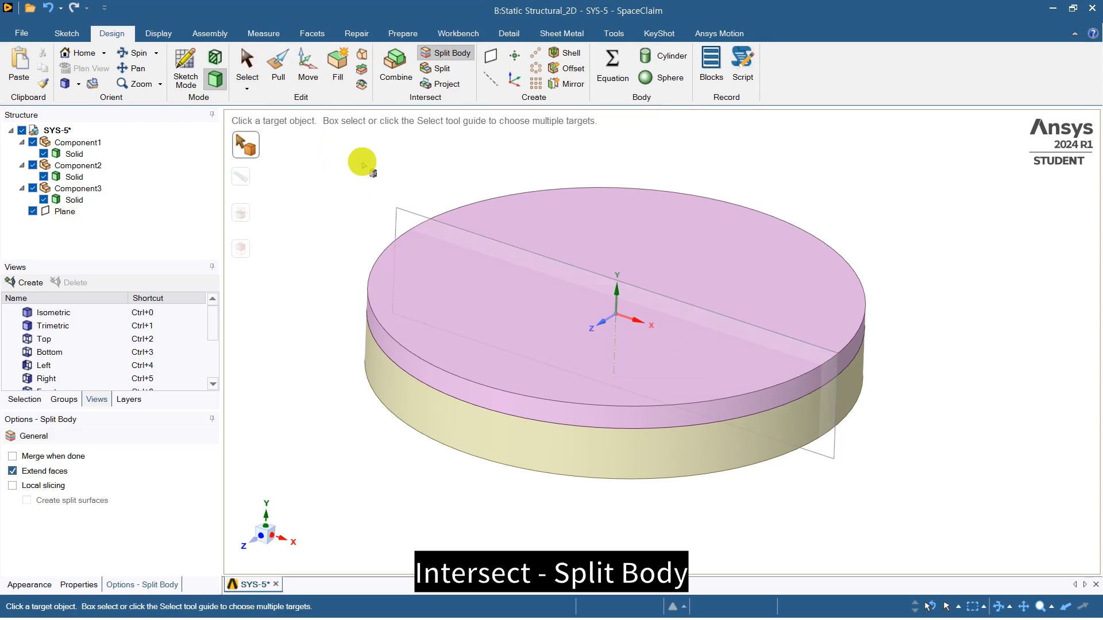
left_click_drag(326, 143, 893, 483)
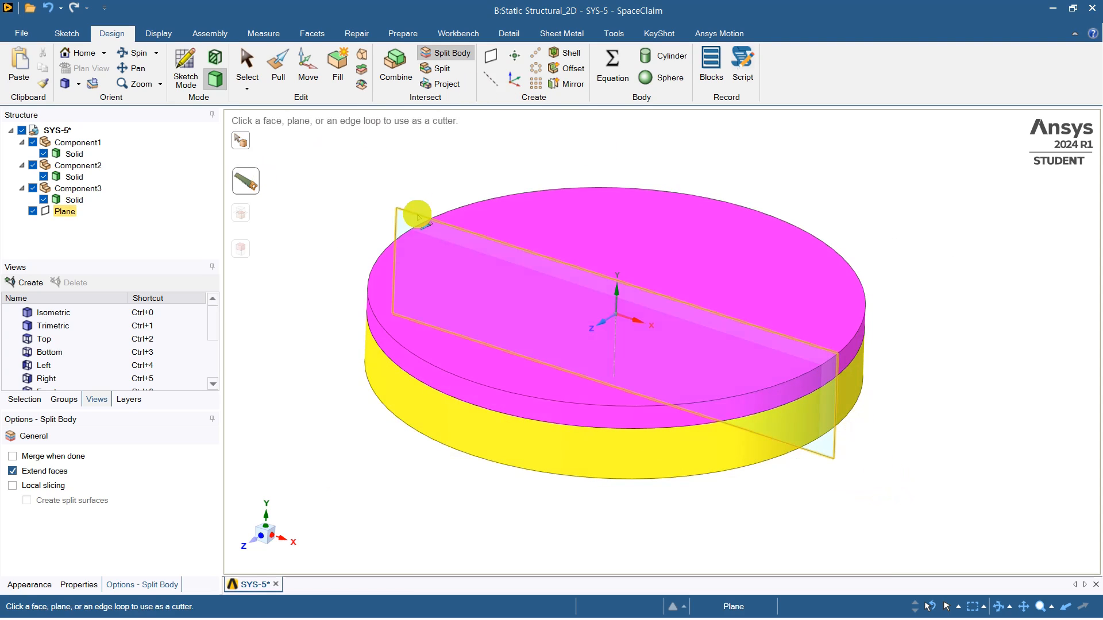
left_click(417, 214)
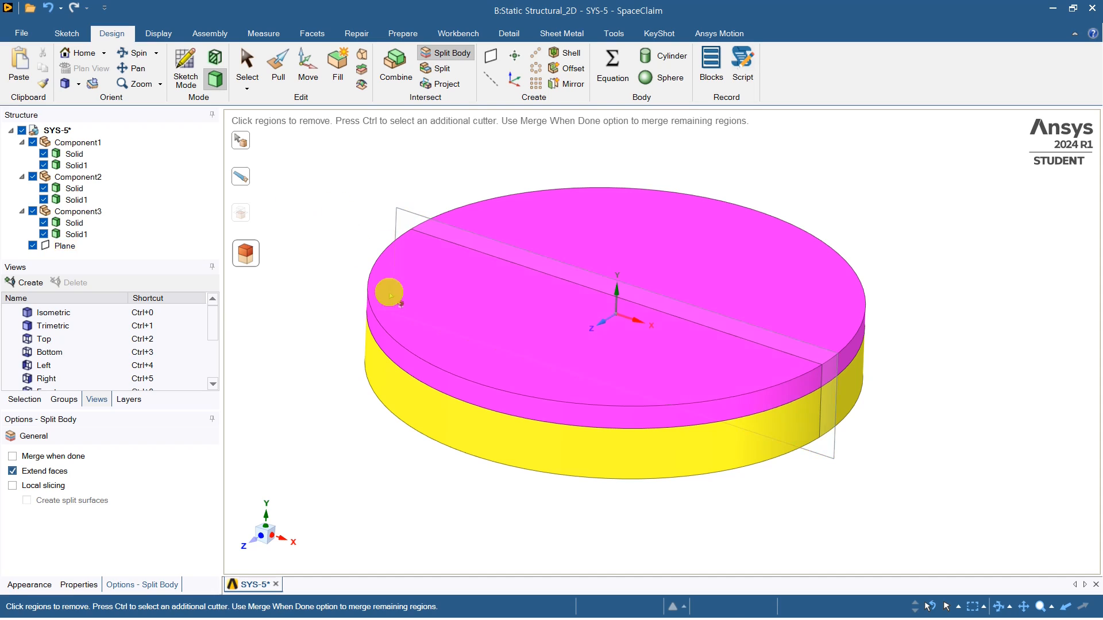
left_click(429, 317)
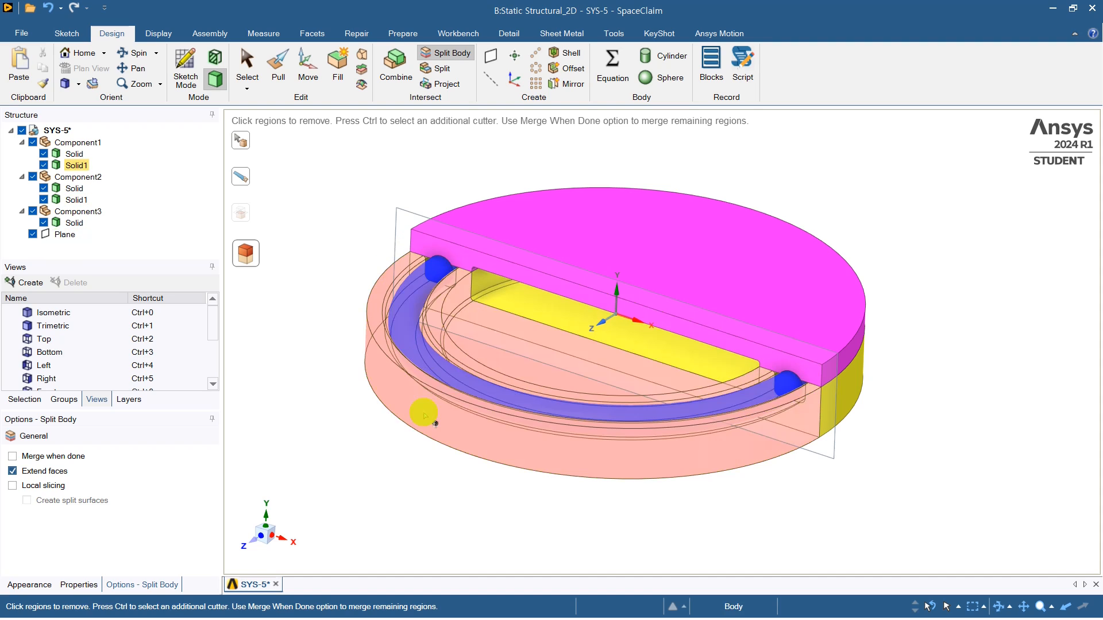
left_click(424, 413)
left_click(408, 298)
left_click(446, 432)
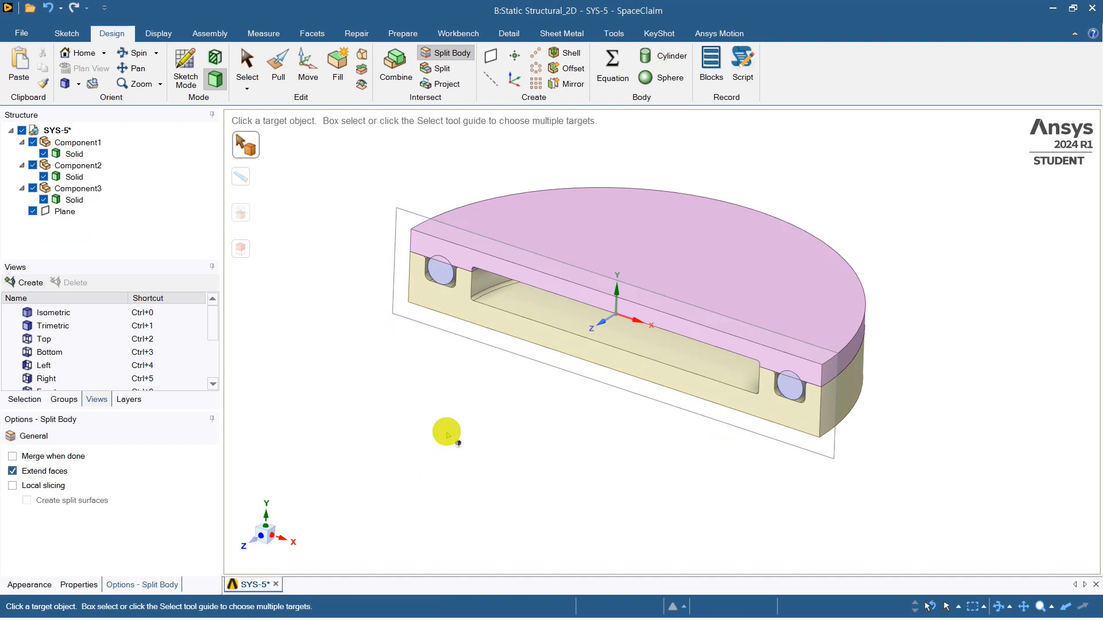
left_click(247, 68)
Step: Create a second plane through the origin, normal to the X axis
middle_click_drag(696, 337, 669, 332)
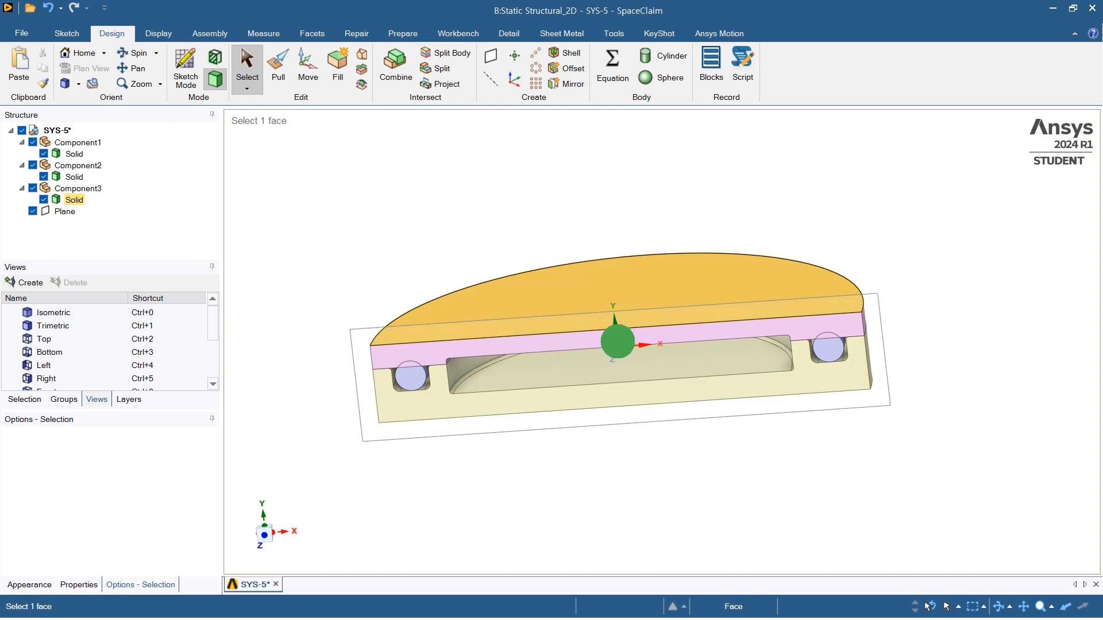
middle_click_drag(615, 340, 640, 349)
left_click(642, 351)
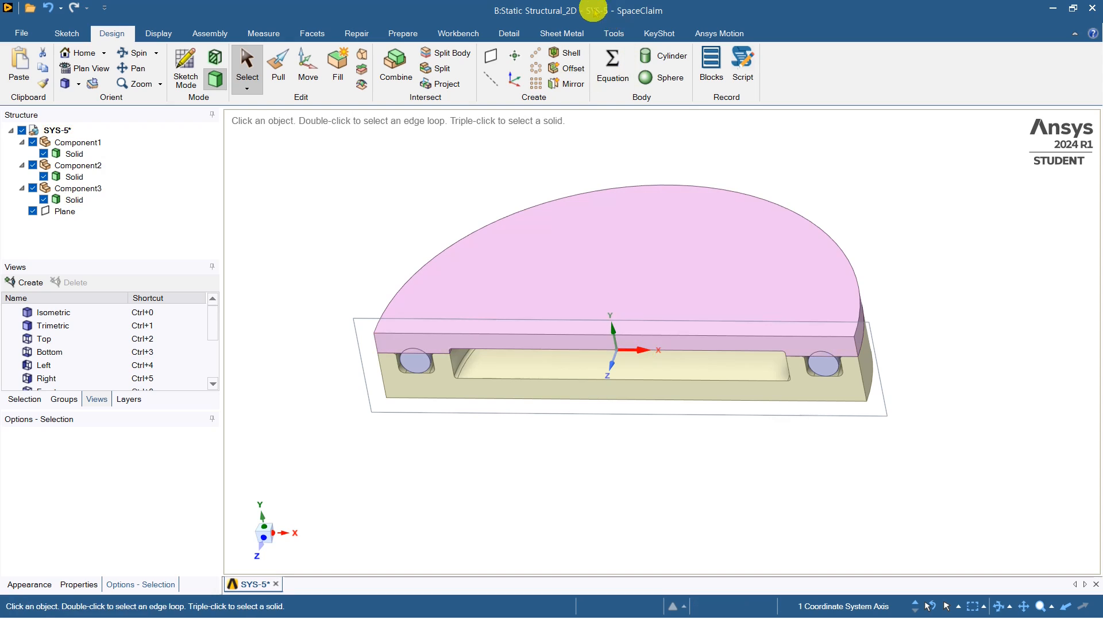
left_click(491, 56)
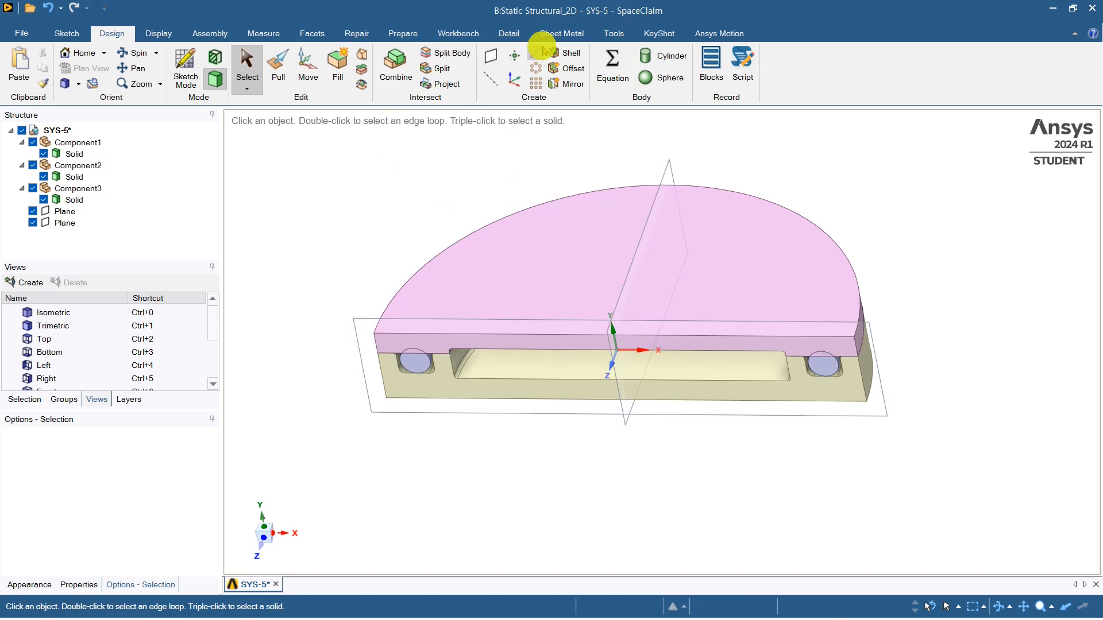
Step: Split the three half bodies with the plane normal to X and remove the pieces on the negative X side
left_click(450, 52)
left_click_drag(277, 144, 936, 448)
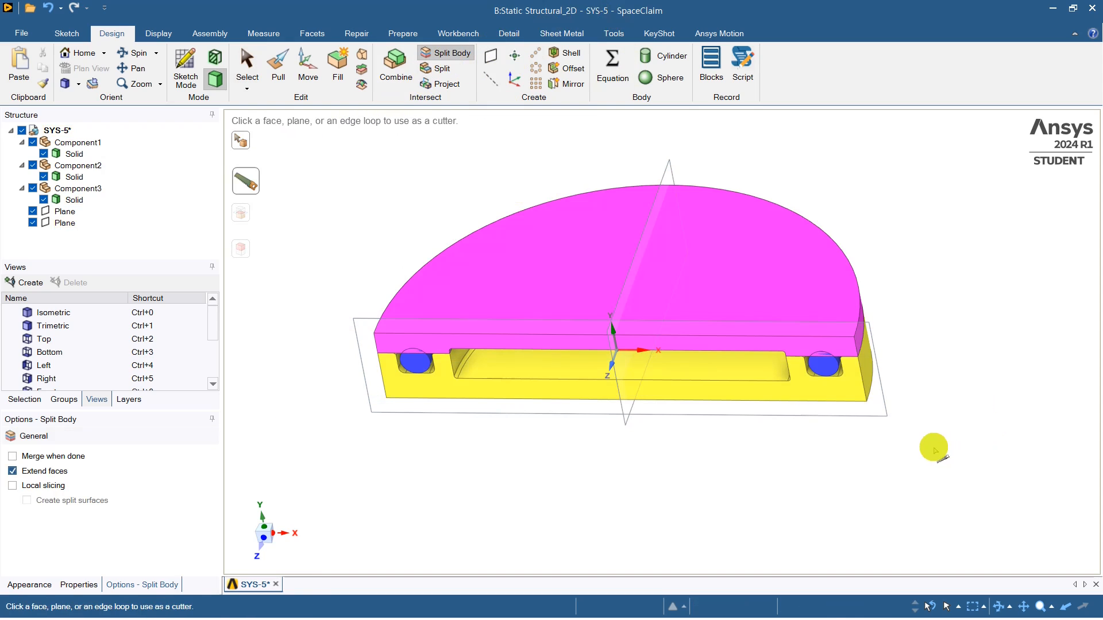
left_click(668, 164)
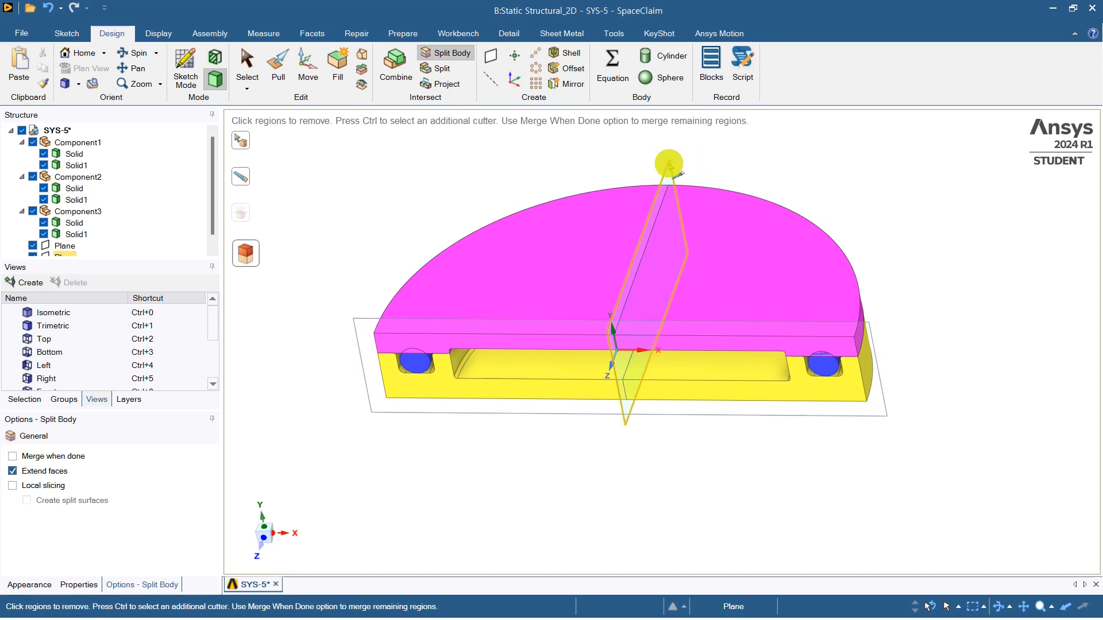
left_click(512, 300)
left_click(414, 360)
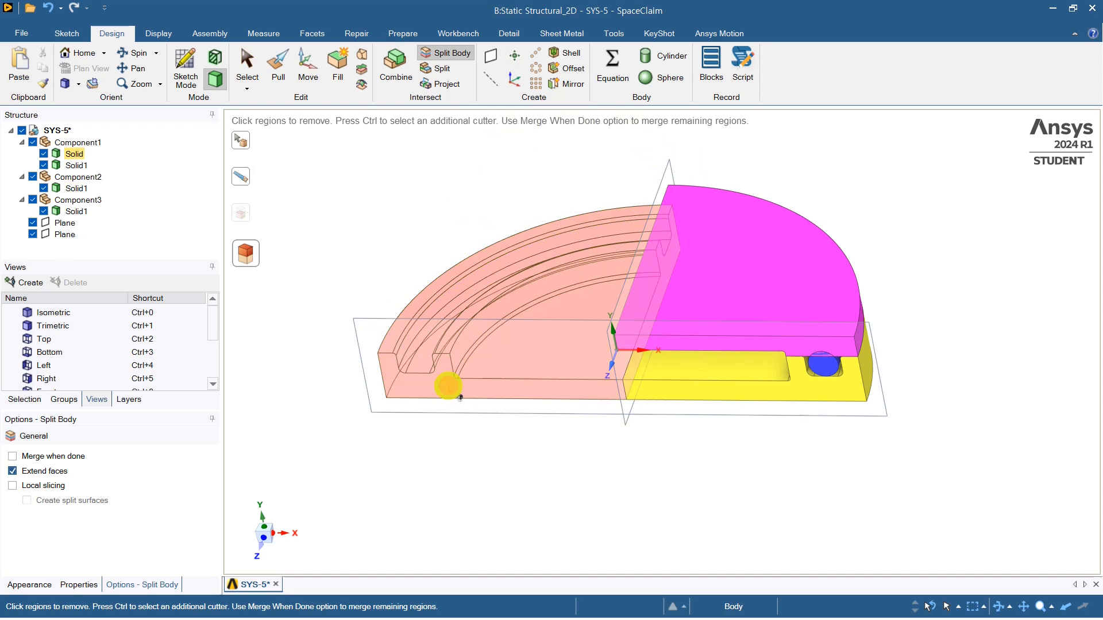
left_click(247, 69)
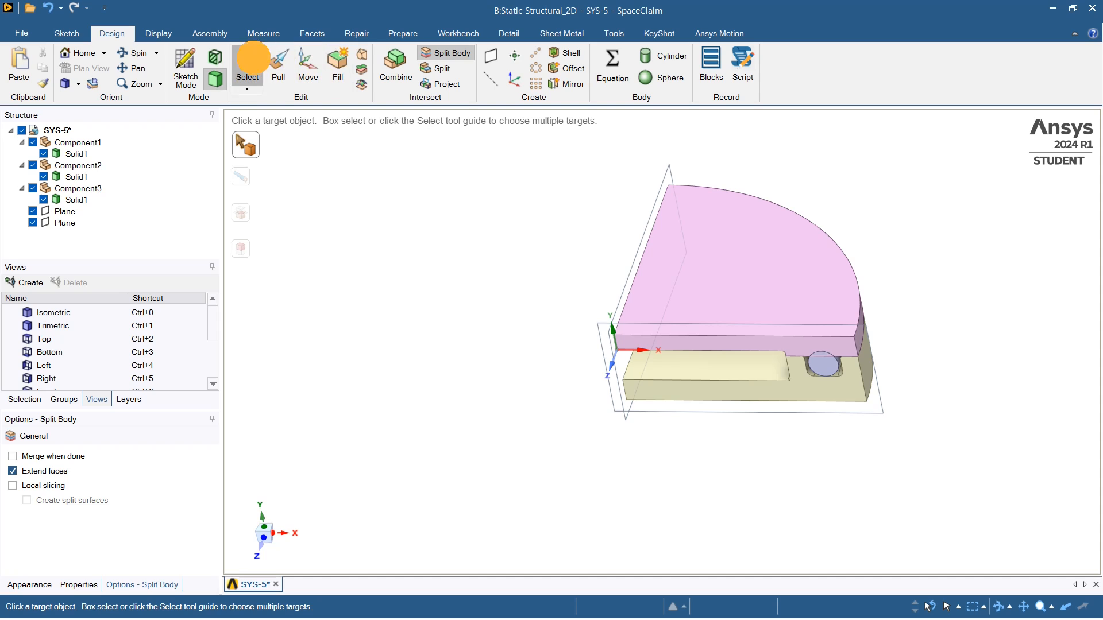
Step: Hide both cutting planes so that only the quarter model is displayed
middle_click_drag(566, 266, 801, 475)
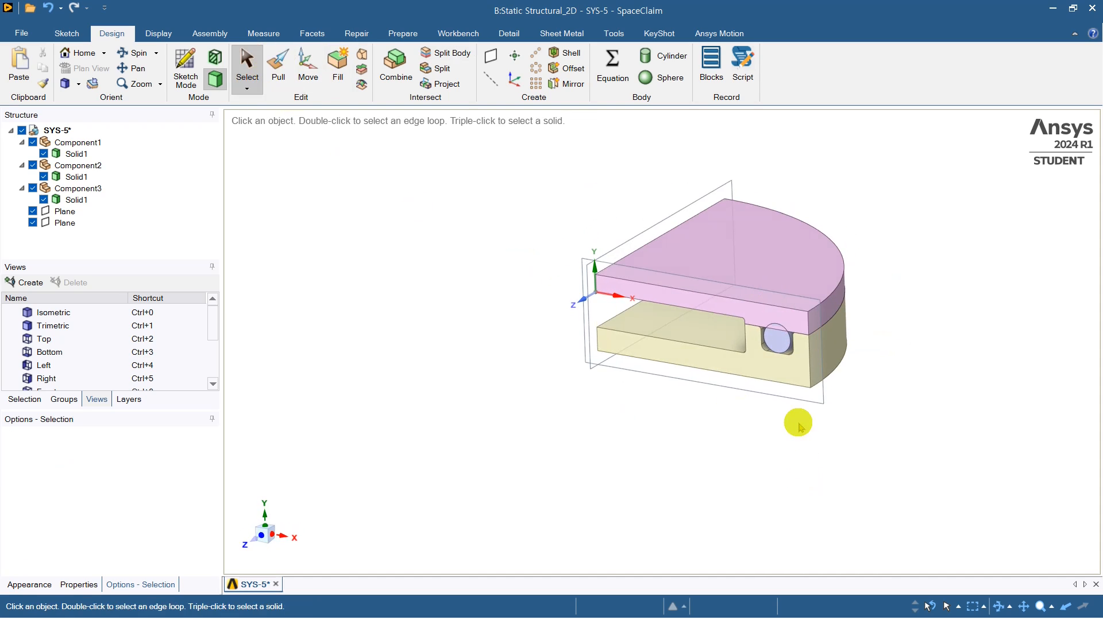
scroll(800, 425, "up", 4)
middle_click_drag(580, 373, 670, 528, "ctrl")
scroll(670, 529, "down", 2)
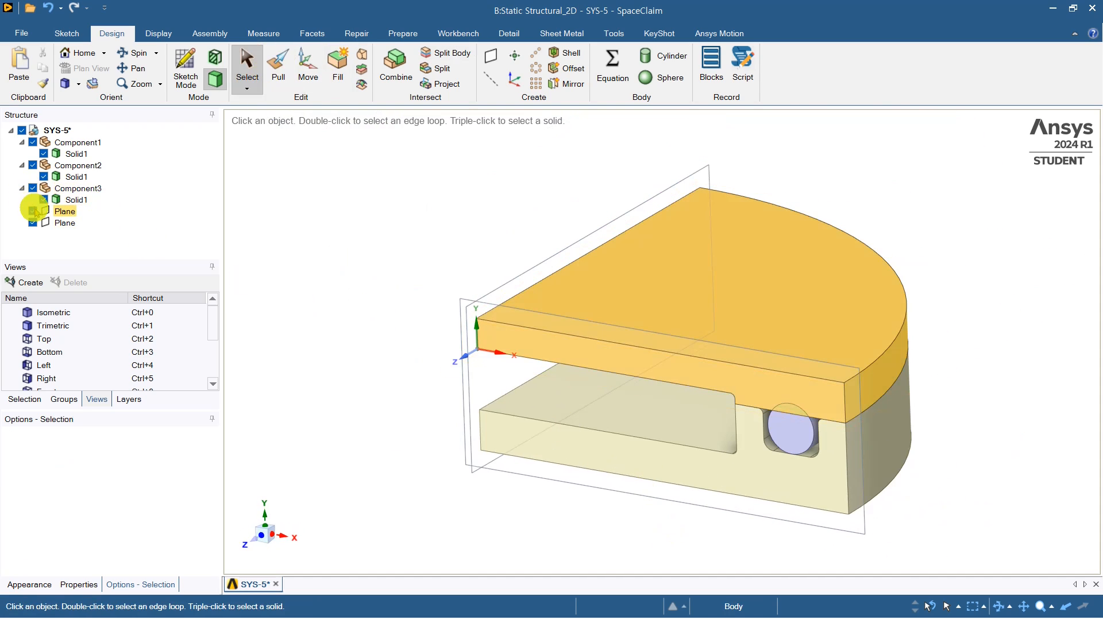
left_click(33, 211)
left_click(32, 222)
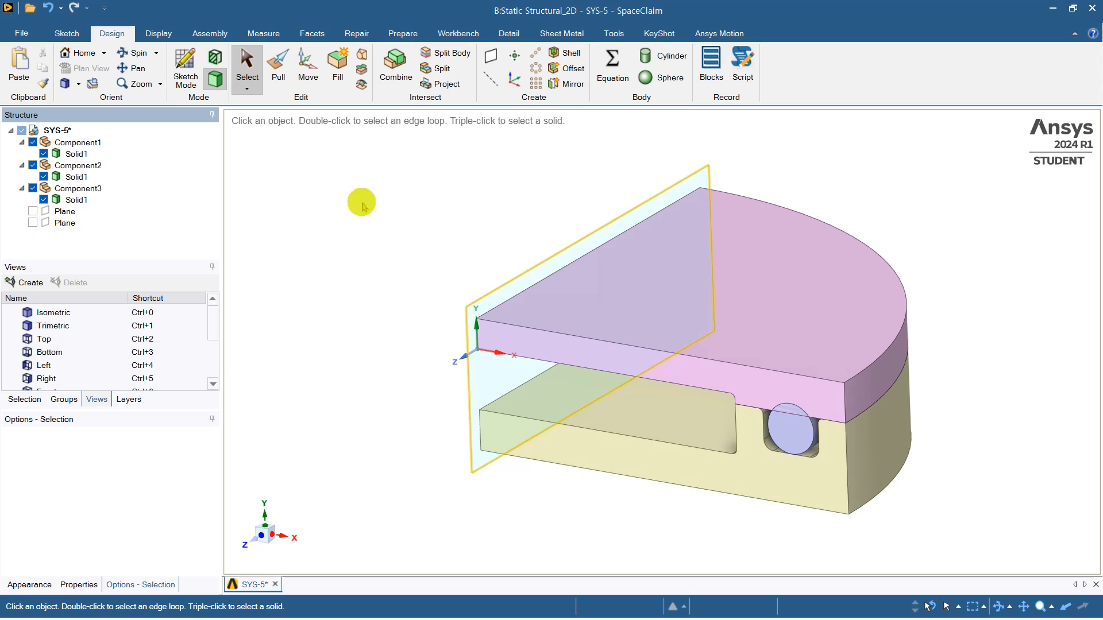
Step: Copy the cover, seal and base section faces on the XY cut and paste them as separate surfaces
left_click(874, 379)
left_click(785, 390)
left_click(785, 389)
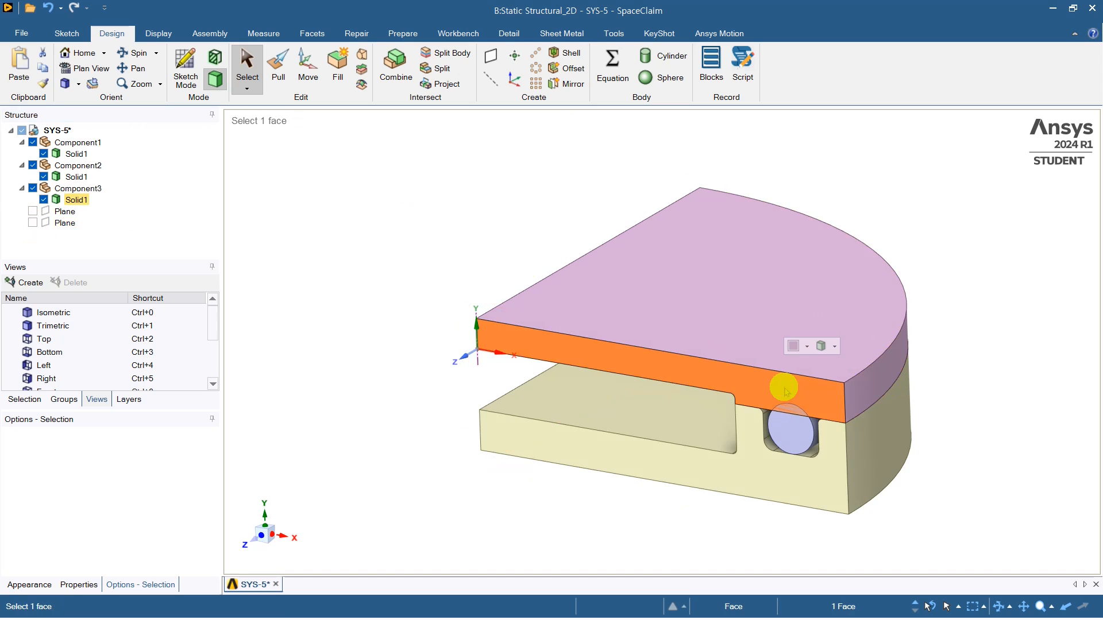
left_click(789, 430, "ctrl")
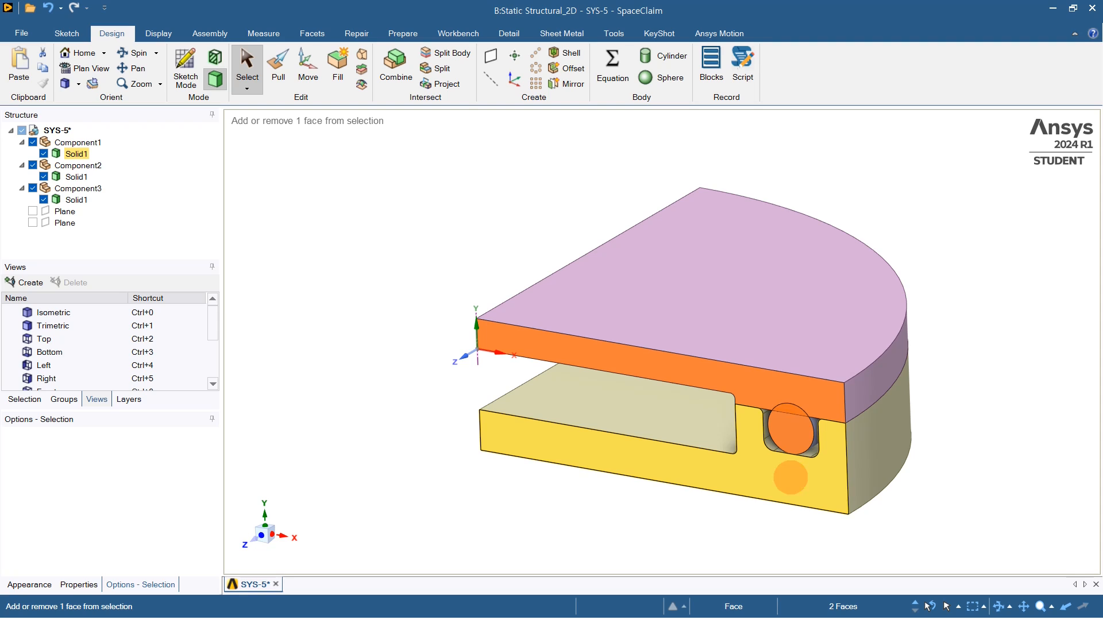
left_click(790, 477, "ctrl")
key("ctrl")
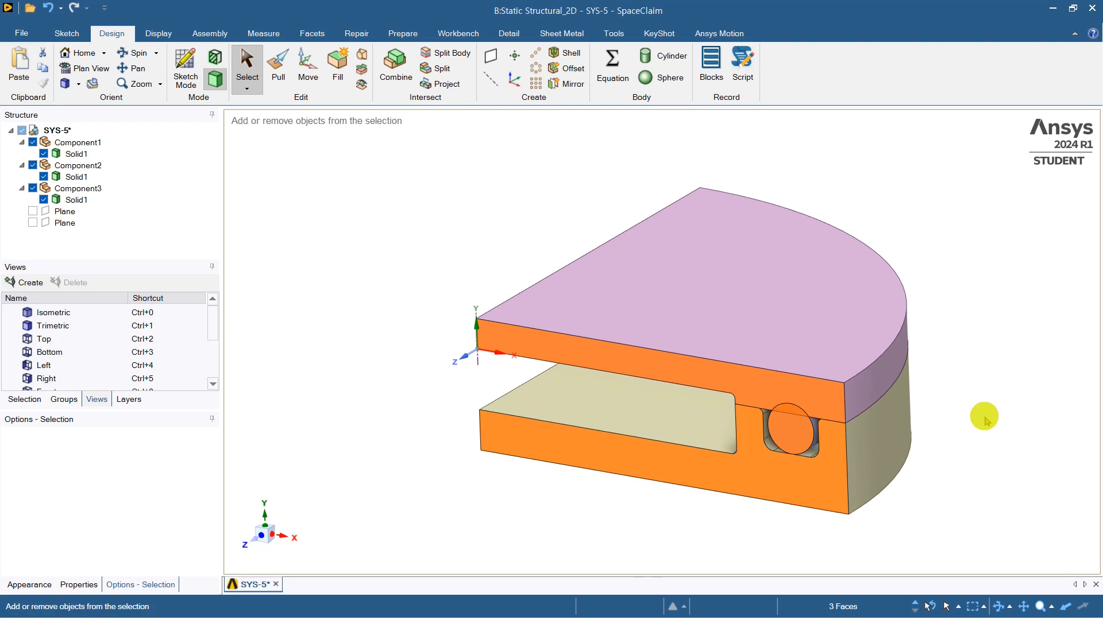
key("ctrl+v")
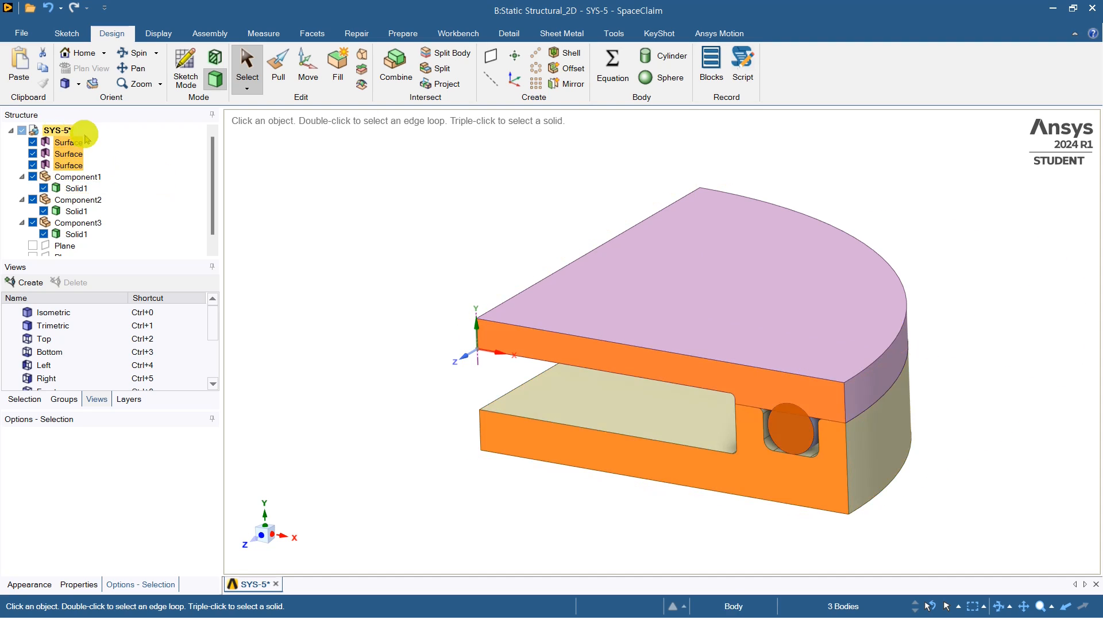
left_click(315, 214)
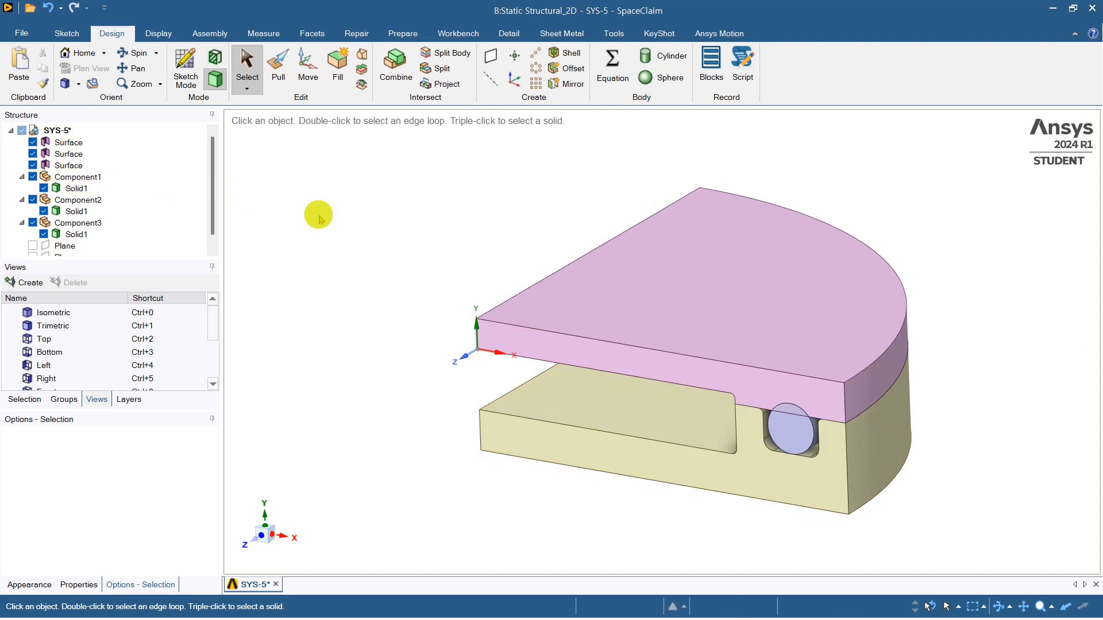
Step: Move the pasted surfaces into their matching components: base section to Component1, seal section to Component2 and cover section to Component3
left_click(69, 141)
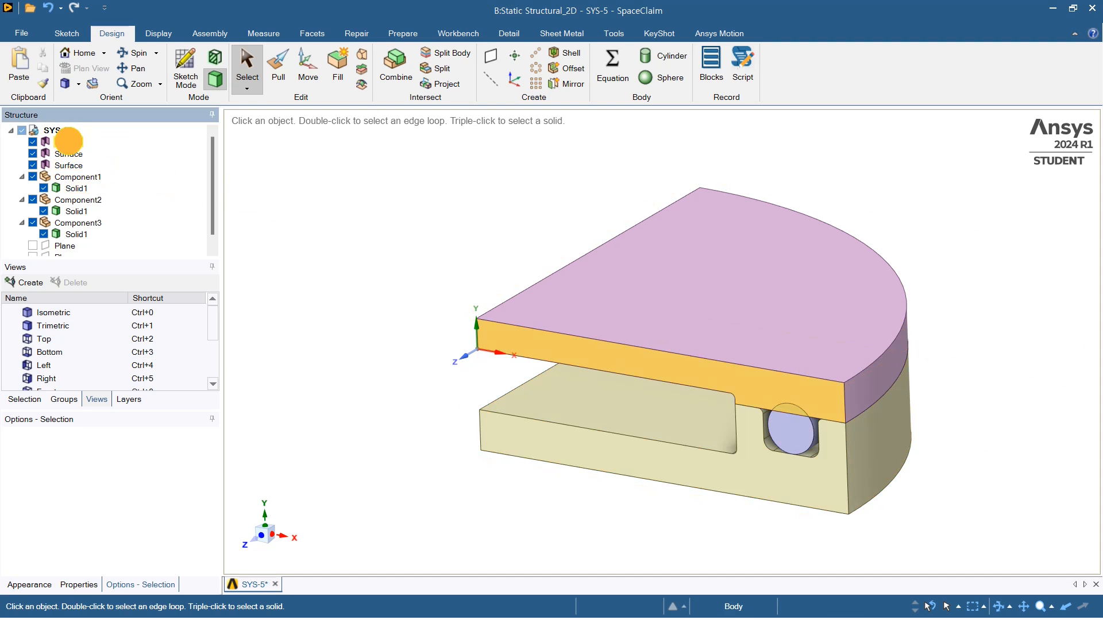
left_click(75, 187)
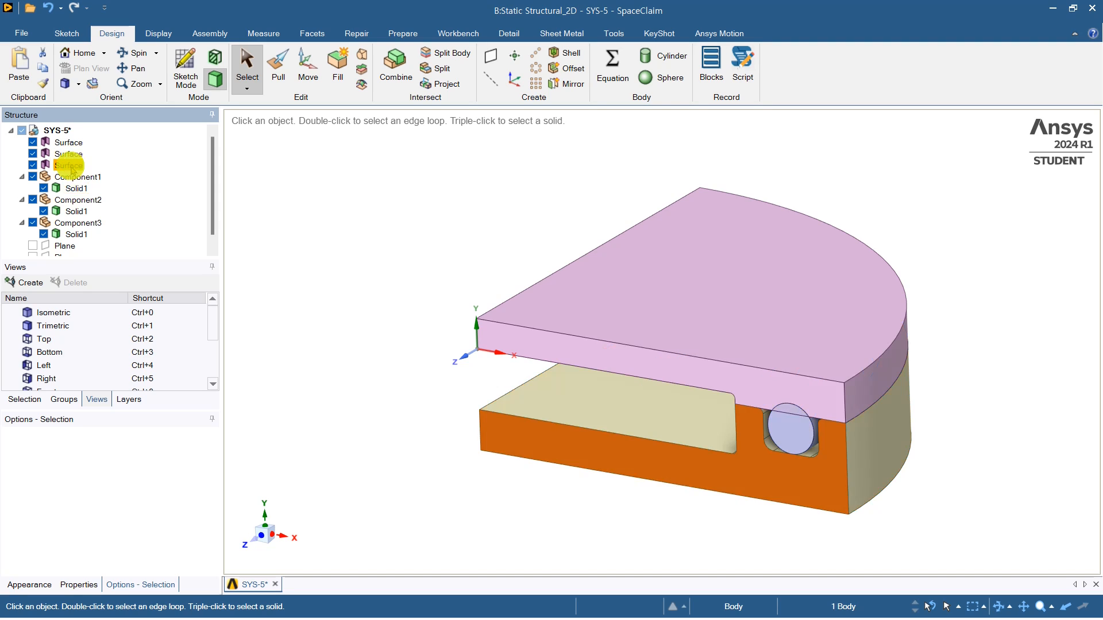
left_click_drag(70, 167, 76, 176)
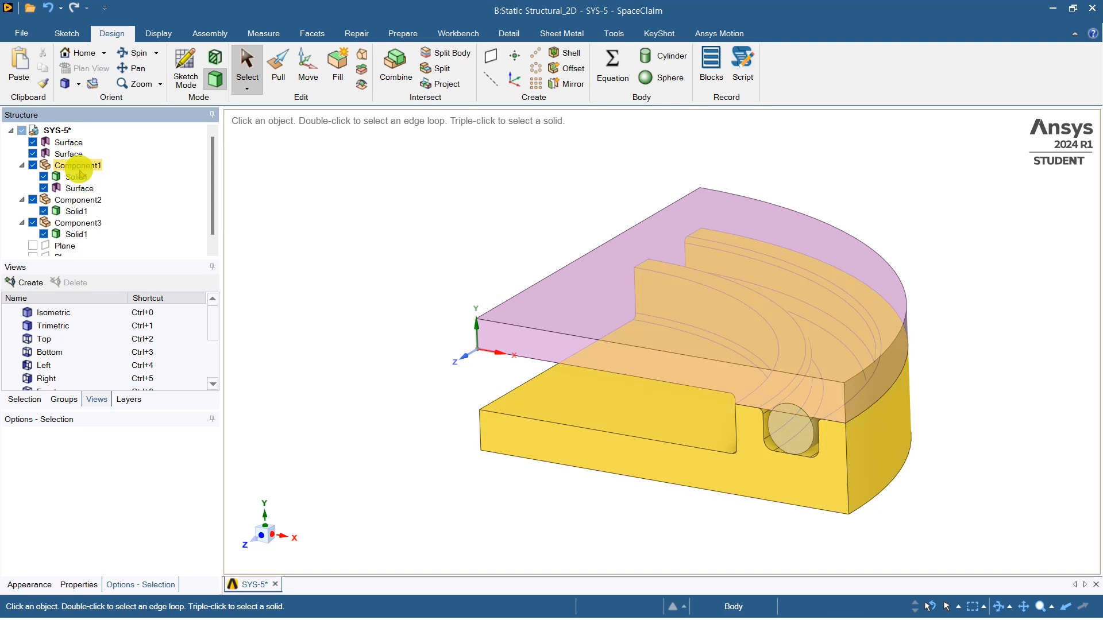
left_click(78, 211)
left_click(64, 154)
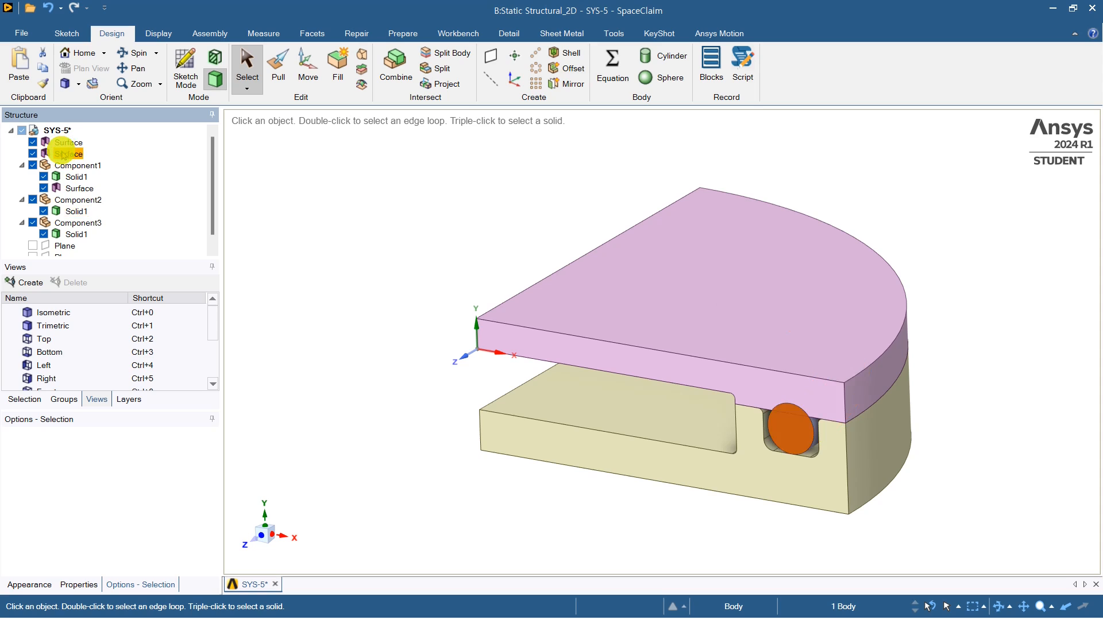
left_click_drag(64, 154, 65, 199)
left_click(72, 154)
left_click(86, 226)
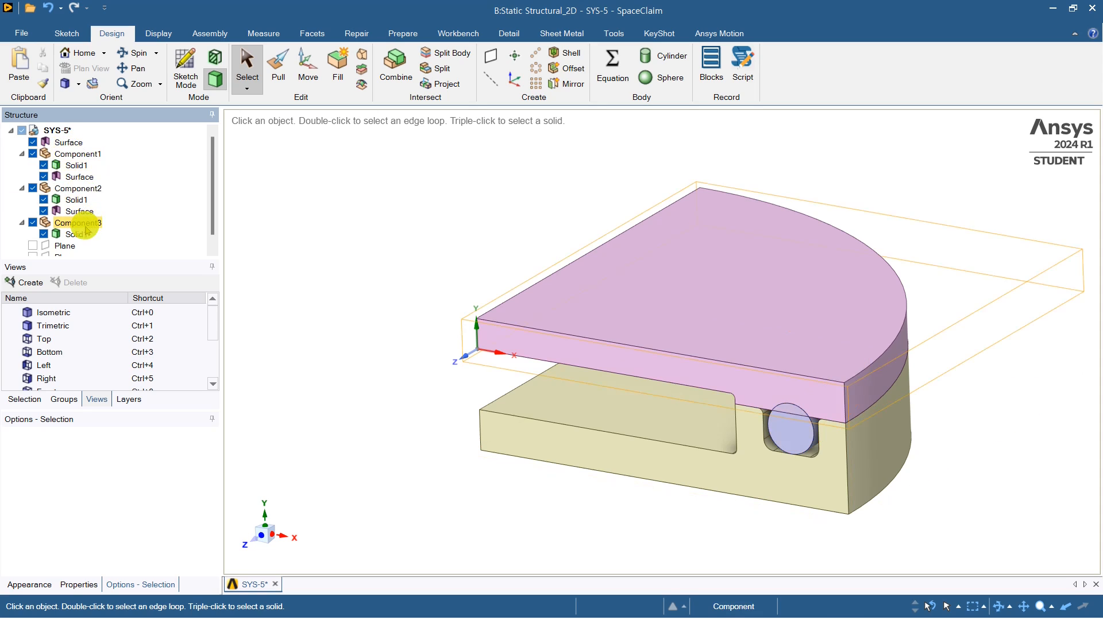
left_click(80, 232)
left_click(69, 143)
left_click_drag(69, 142, 86, 225)
Step: Suppress the solids of Component1, Component2 and Component3 for physics
left_click(86, 154)
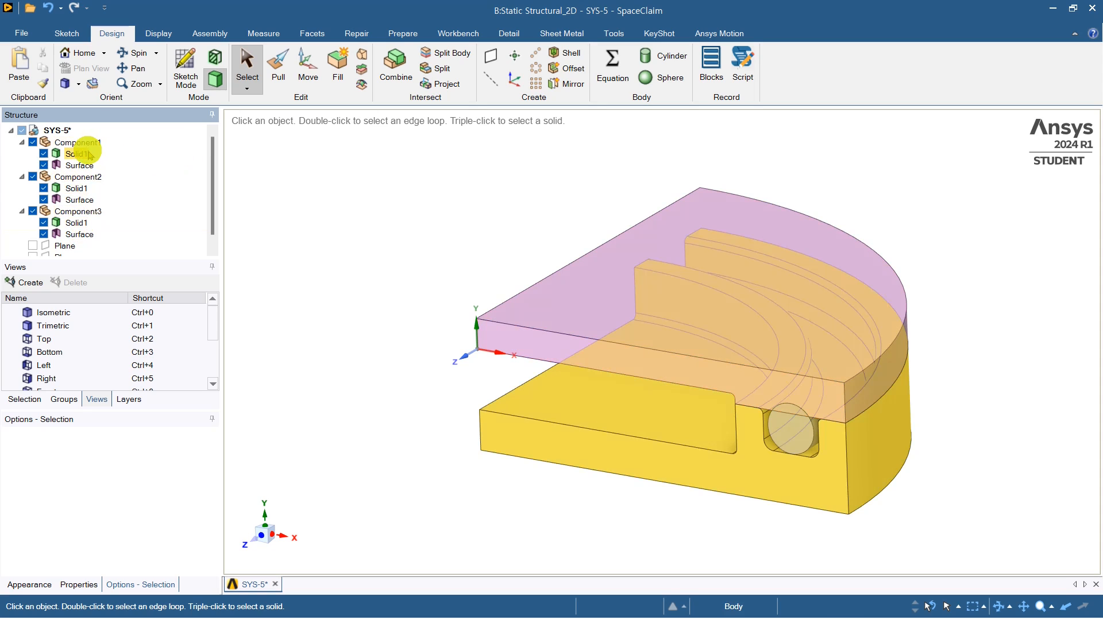
left_click(77, 188, "ctrl")
left_click(78, 224, "ctrl")
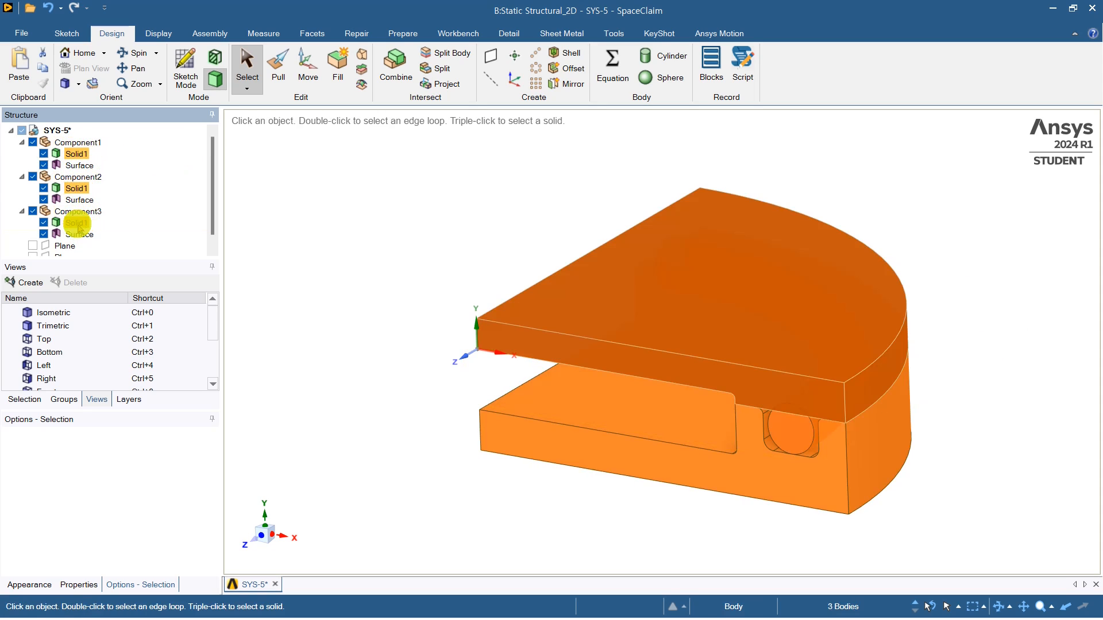
right_click(78, 228)
left_click(148, 245)
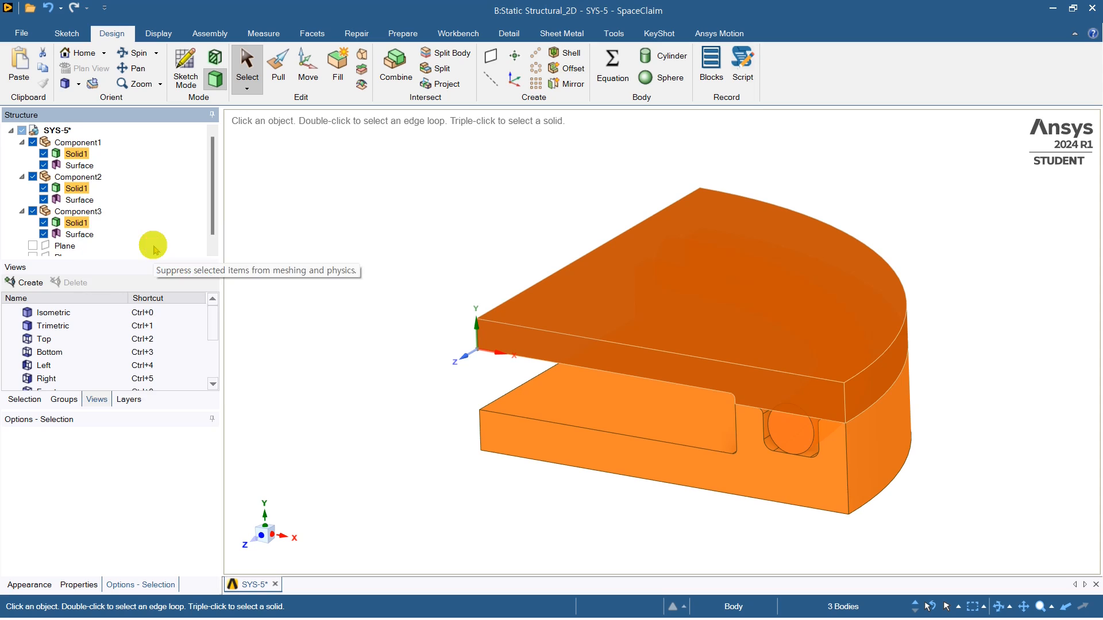
Step: Hide the solids of Component1, Component2 and Component3 so that only the three section surfaces are displayed on the XY plane
left_click(43, 154)
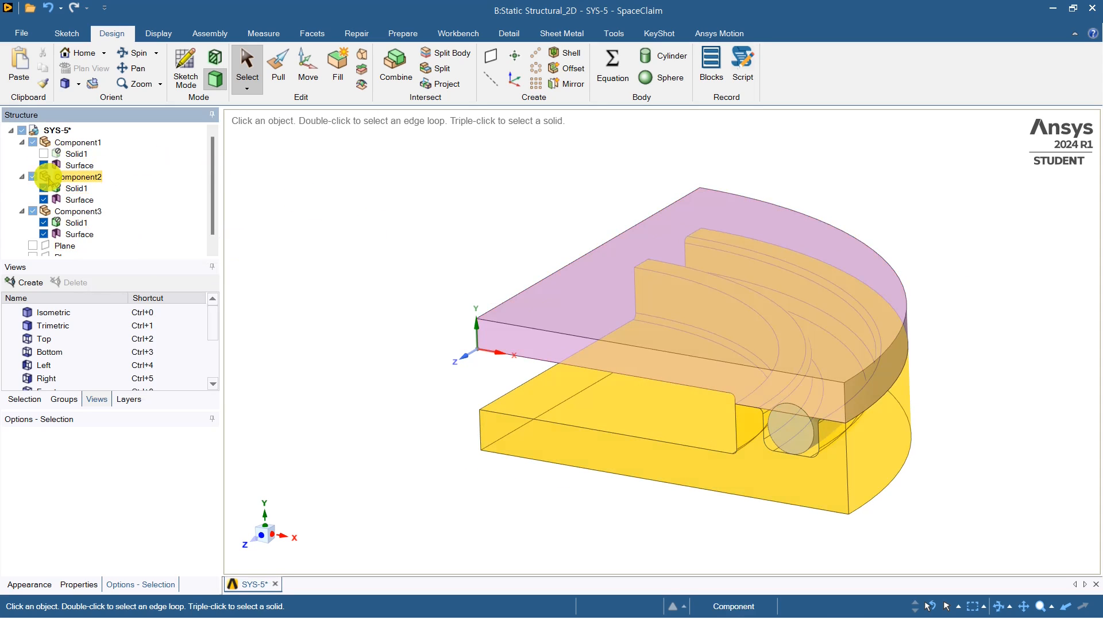
left_click(44, 188)
left_click(43, 223)
left_click(44, 223)
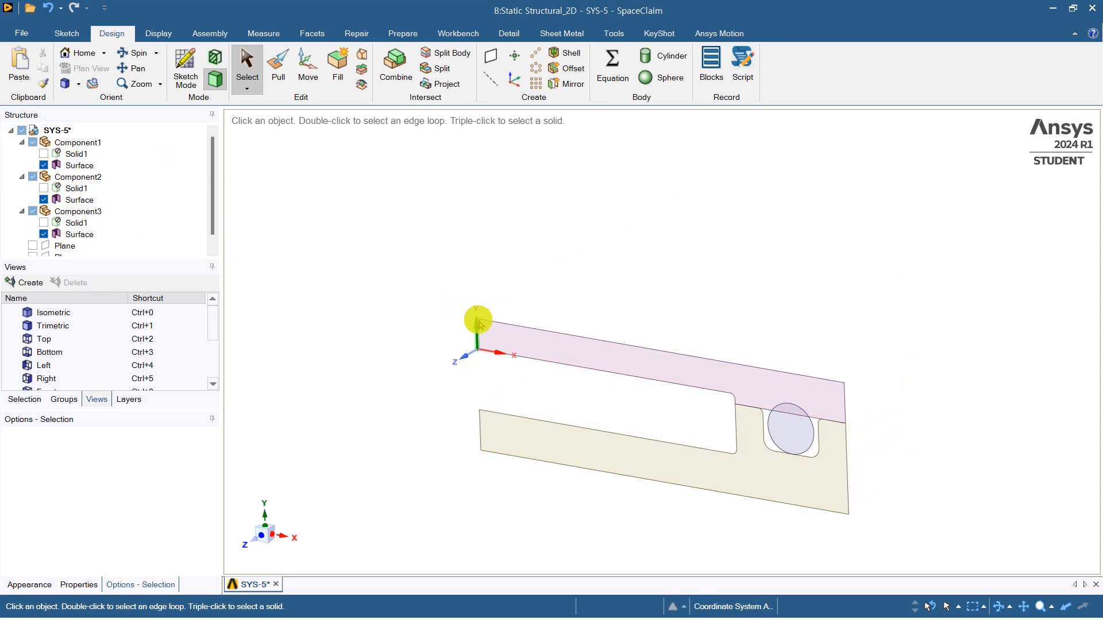
middle_click_drag(677, 363, 758, 341)
scroll(500, 385, "up", 1)
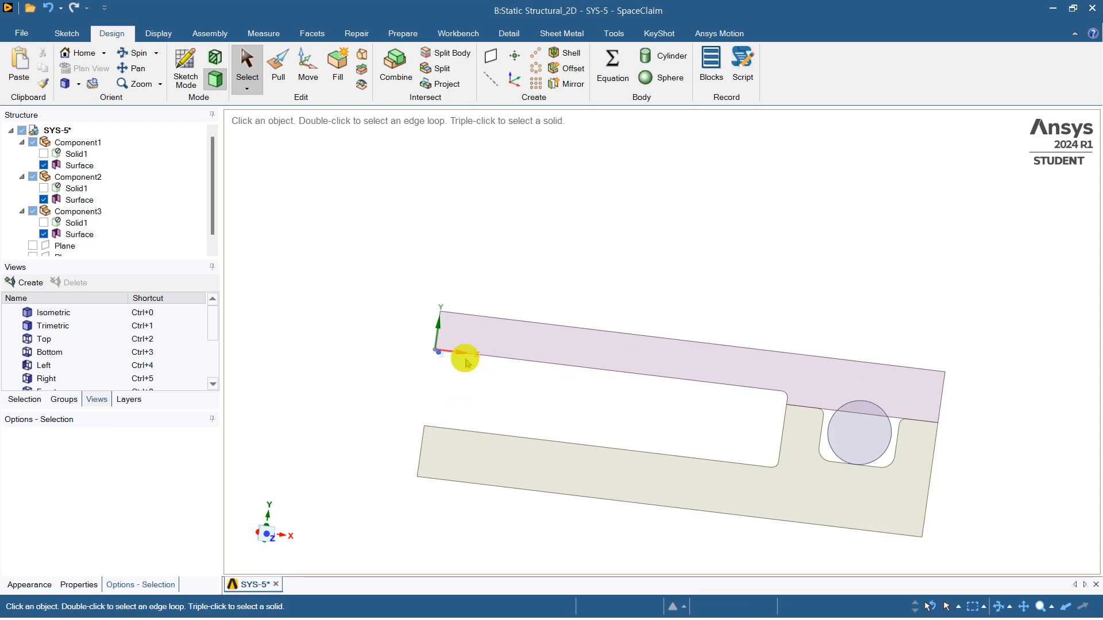
middle_click_drag(462, 340, 446, 486)
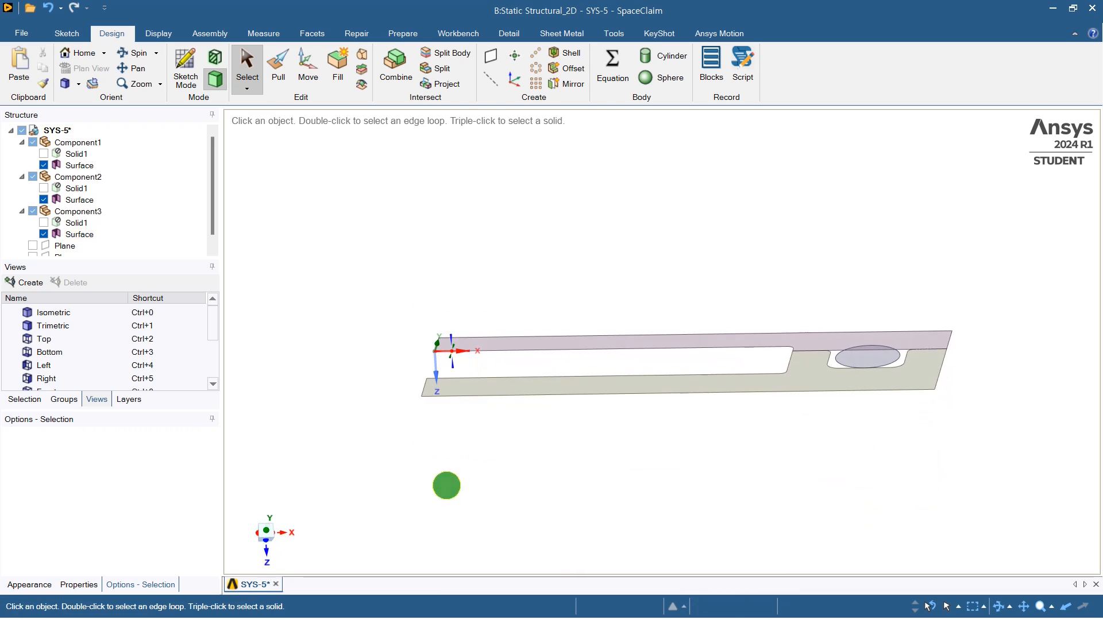
left_click(266, 530)
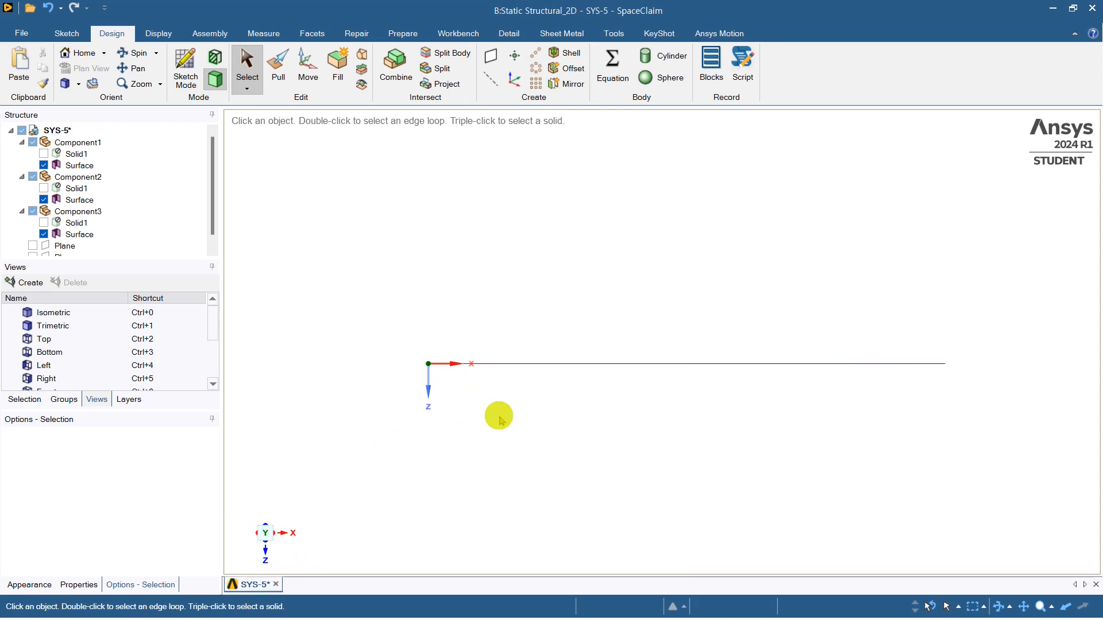
mouse_move(500, 322)
middle_mouse_down()
mouse_move(493, 286)
mouse_move(517, 206)
mouse_move(542, 189)
mouse_move(619, 188)
mouse_move(645, 217)
mouse_move(645, 239)
mouse_move(692, 250)
mouse_move(723, 153)
mouse_move(776, 239)
mouse_move(749, 267)
middle_mouse_up()
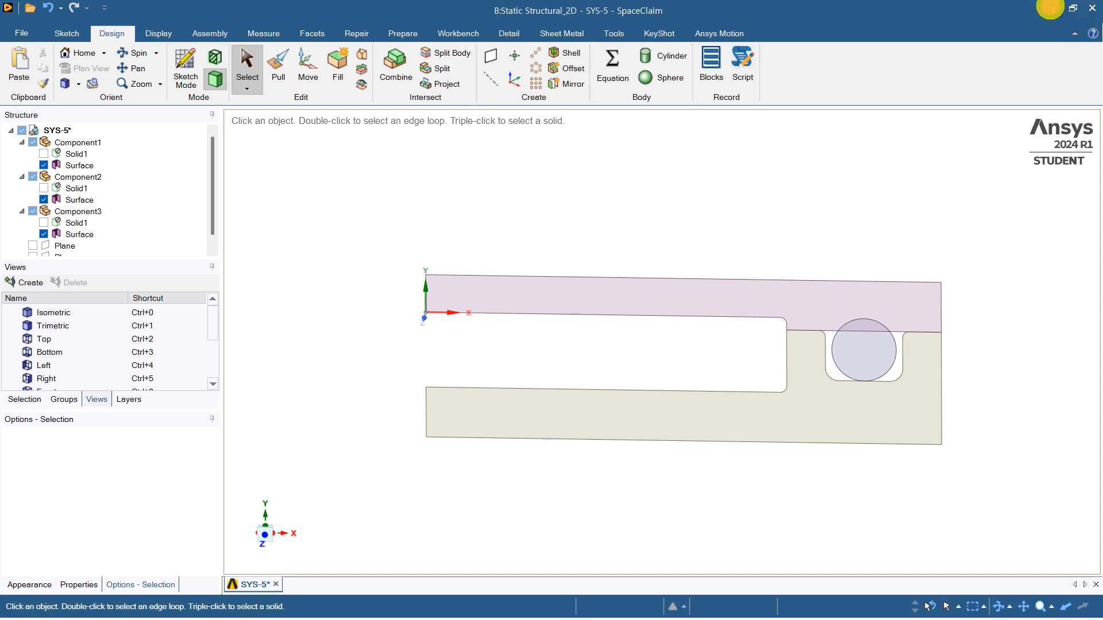
Step: Switch to Workbench, display the properties of Static Structural_2D's Geometry cell and set its Analysis Type to 2D
left_click(1050, 8)
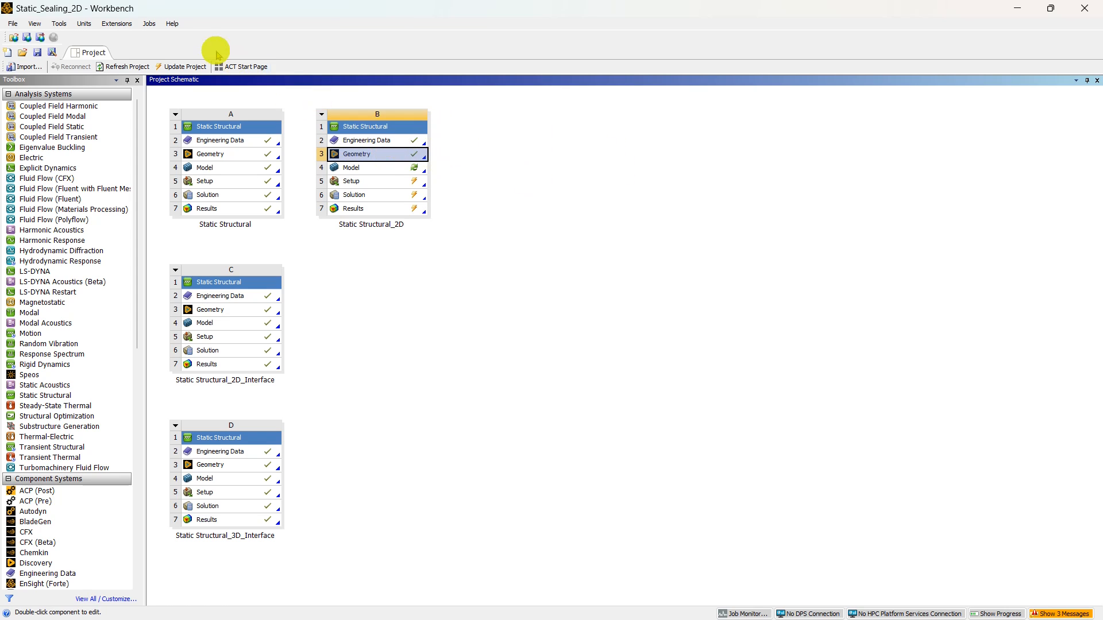
left_click(35, 23)
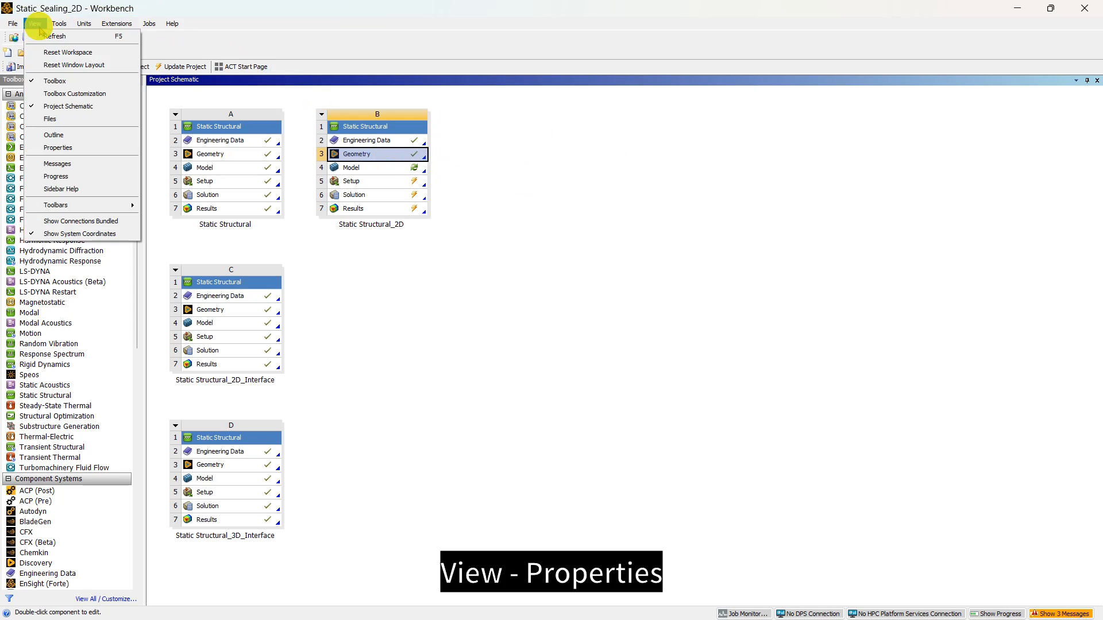
left_click(55, 147)
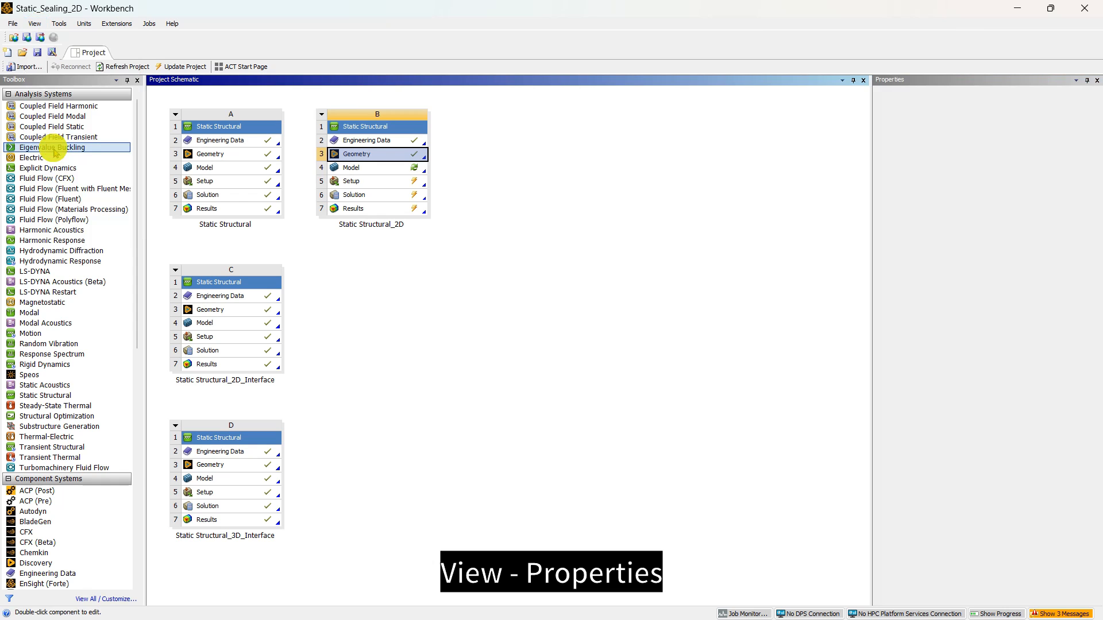
left_click_drag(872, 187, 718, 188)
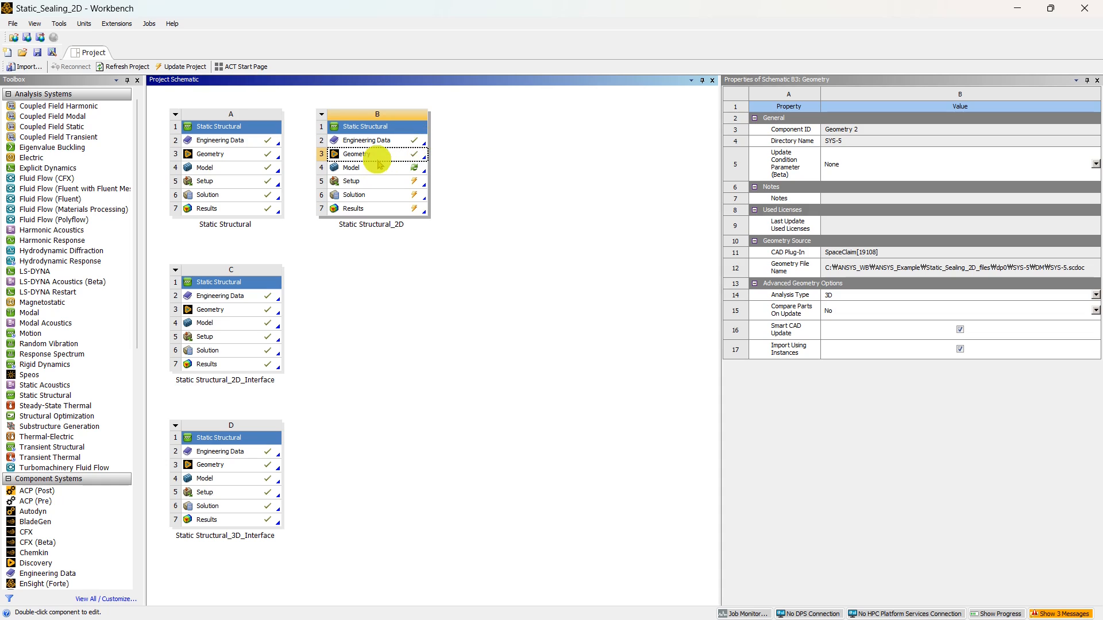
left_click(378, 155)
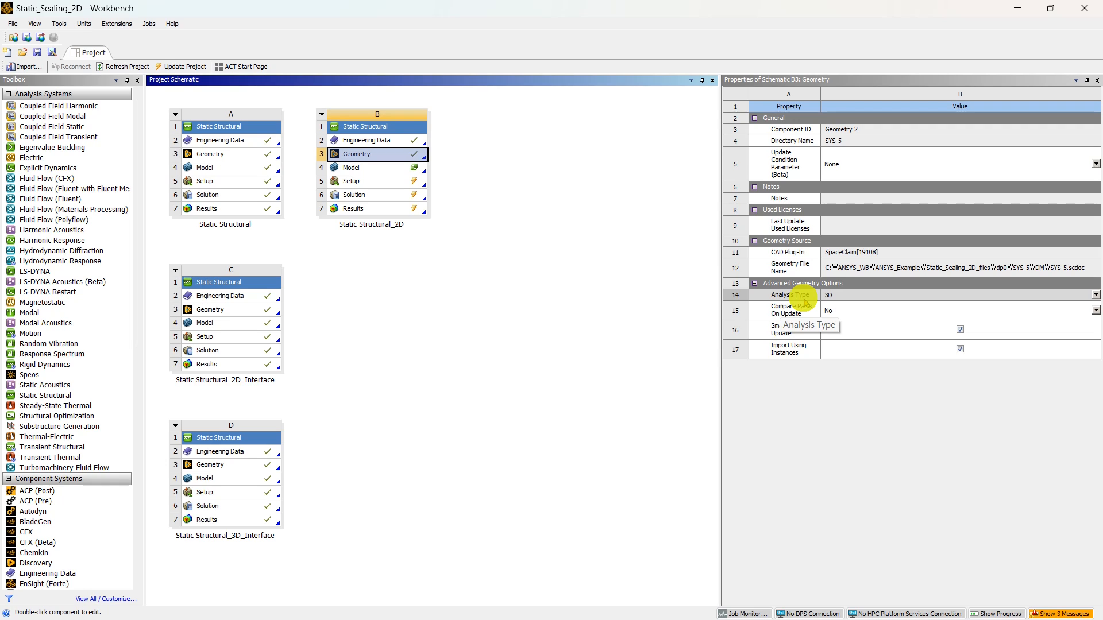
left_click(1094, 295)
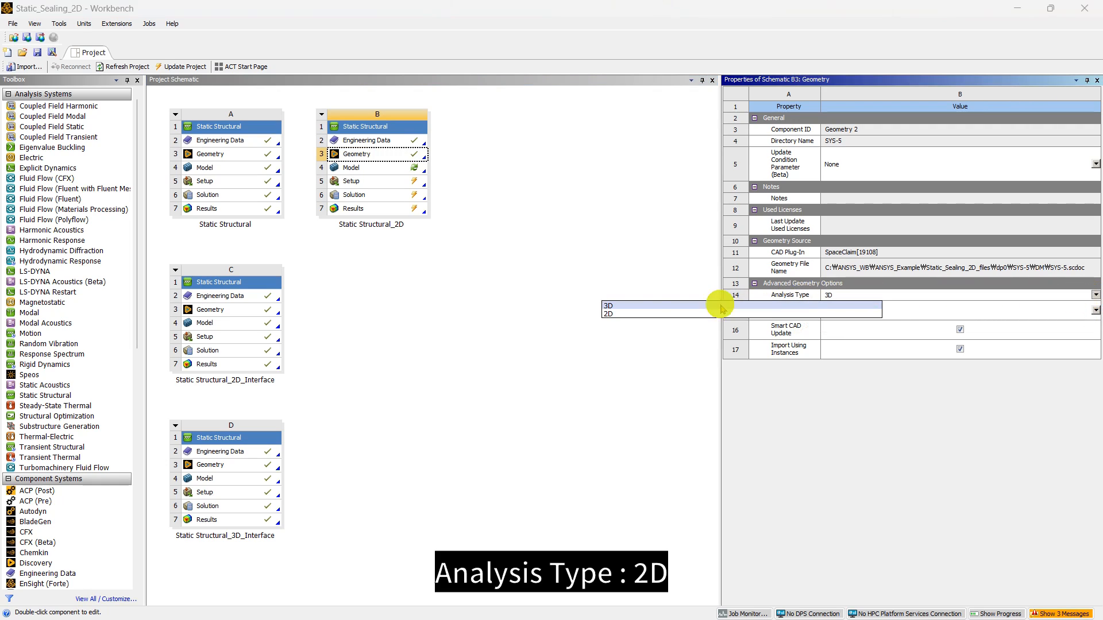
left_click(609, 314)
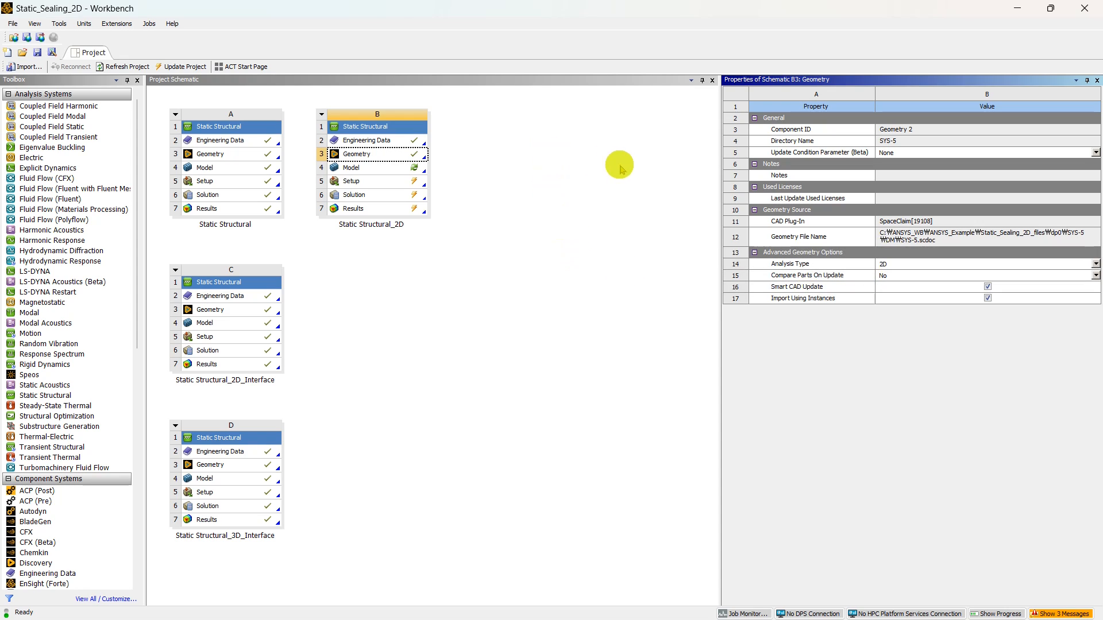
Step: Open the Static Structural_2D model in Mechanical and view the section geometry face-on to the XY plane, leaving Section Plane1 off
double_click(379, 167)
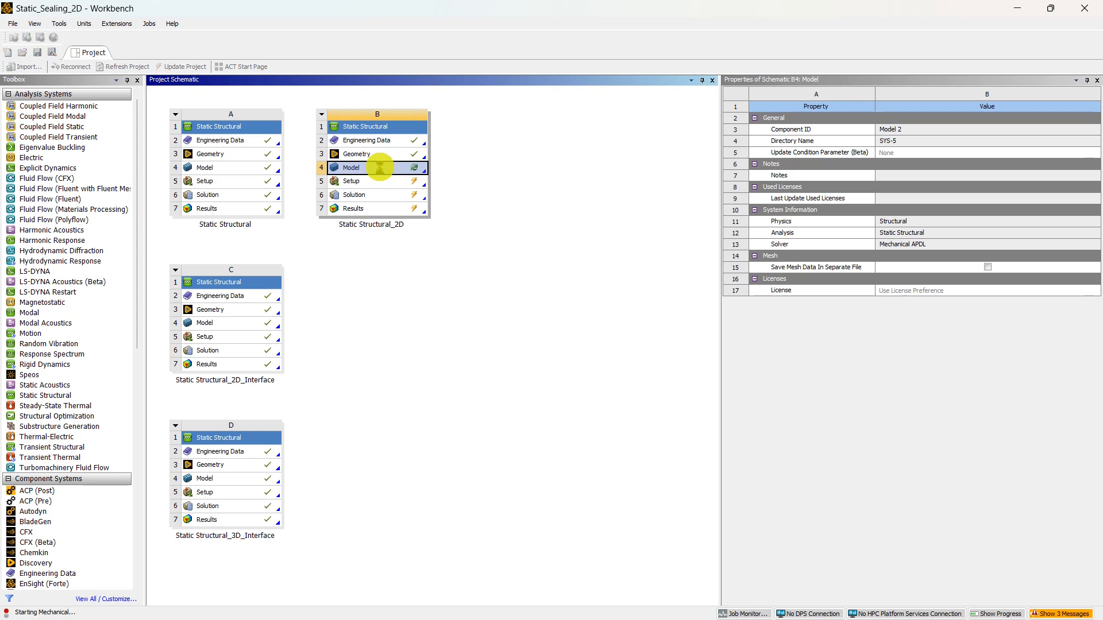
left_click(599, 372)
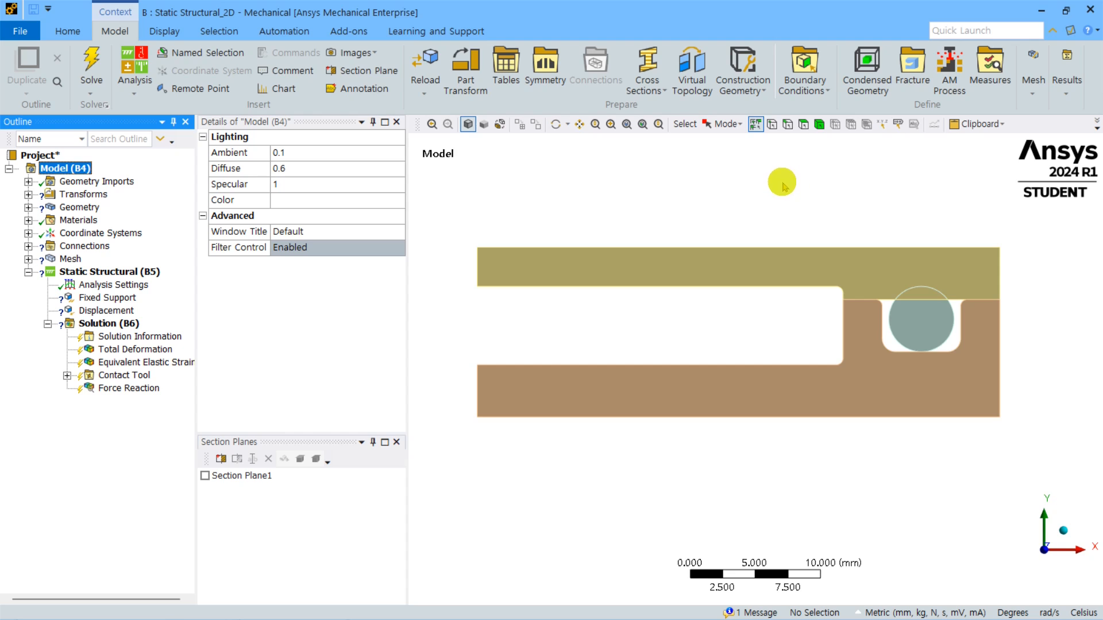
middle_click_drag(784, 185, 813, 211)
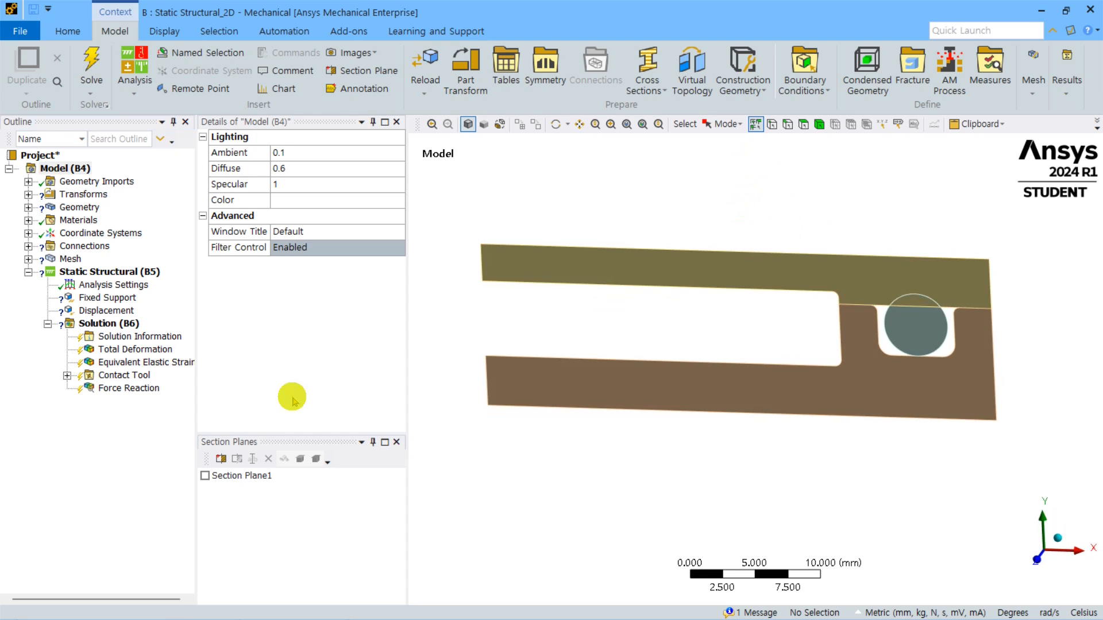
left_click(205, 476)
left_click(205, 476)
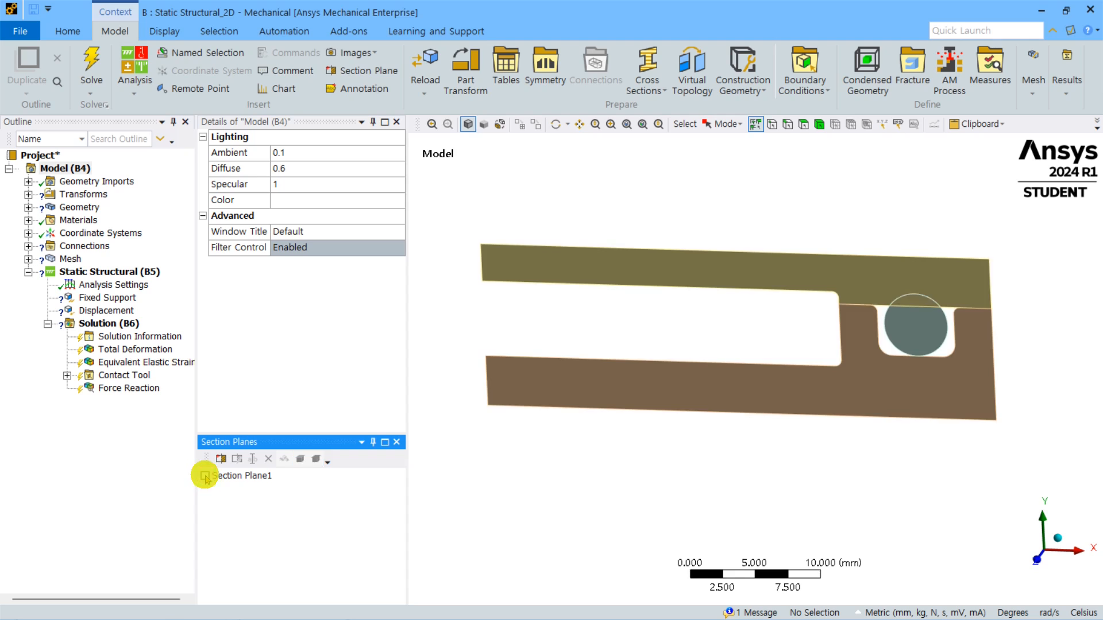
left_click(1037, 557)
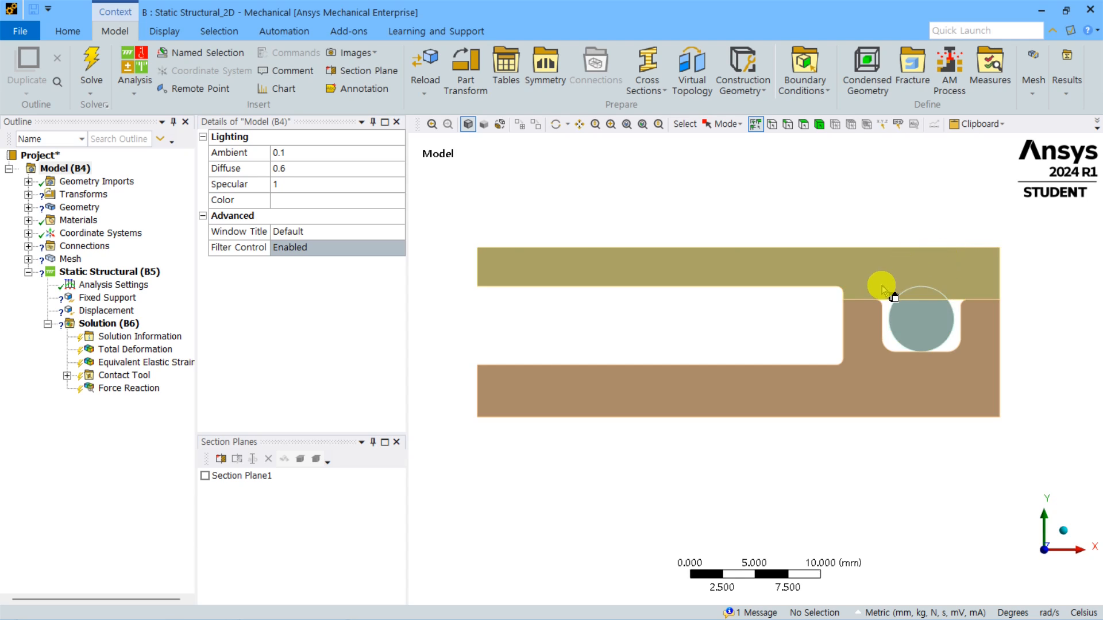
Step: Scope the existing Part Transform to the cover's surface body
left_click(28, 195)
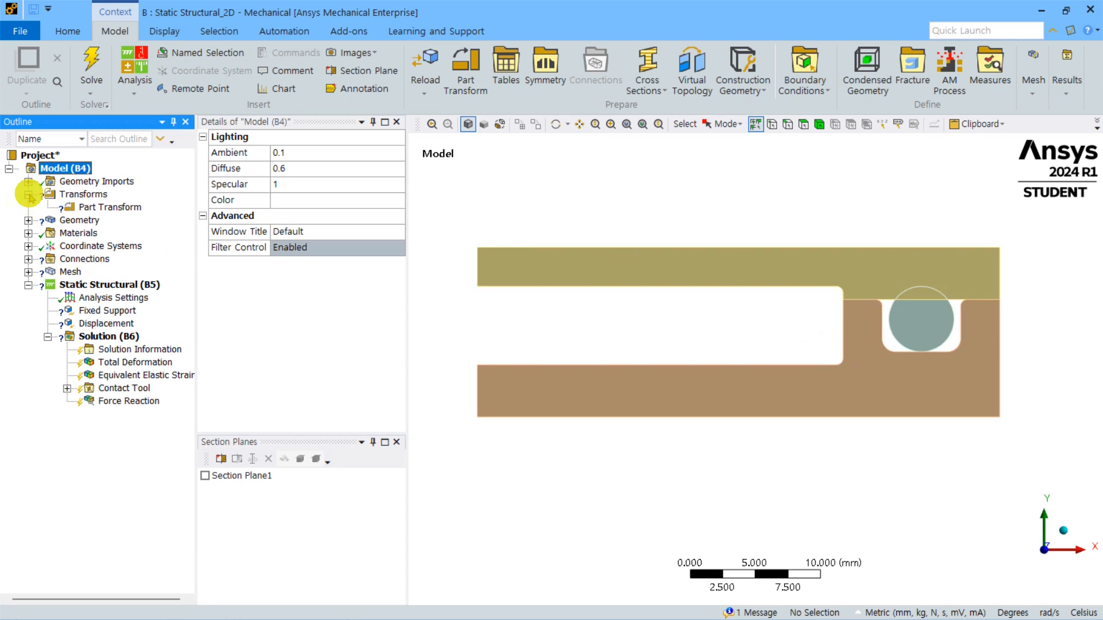
left_click(108, 207)
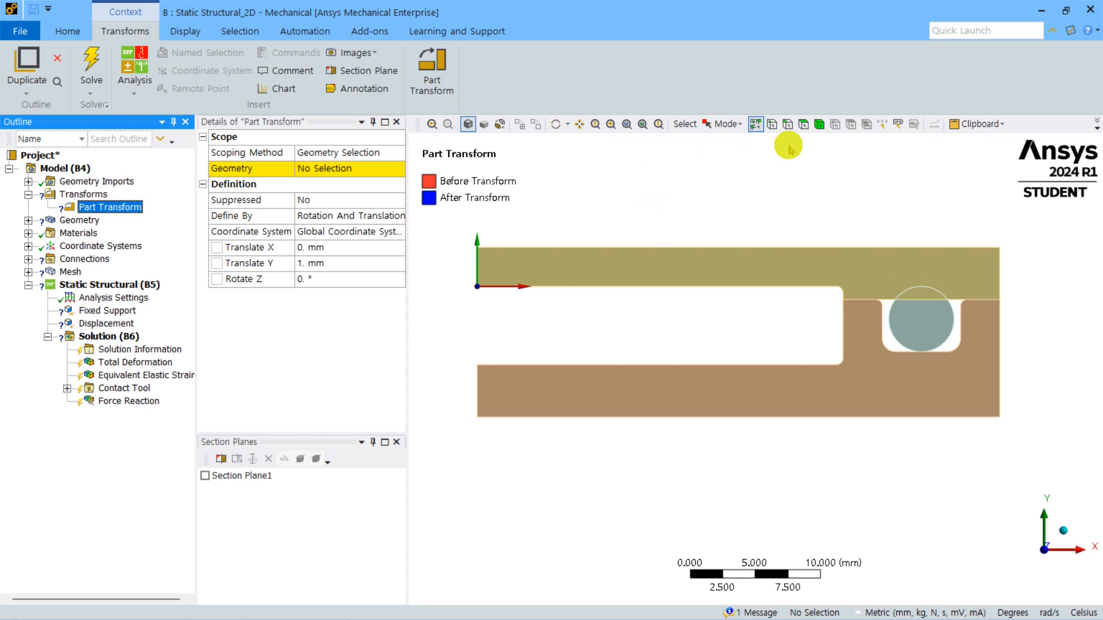
left_click(634, 265)
left_click(313, 168)
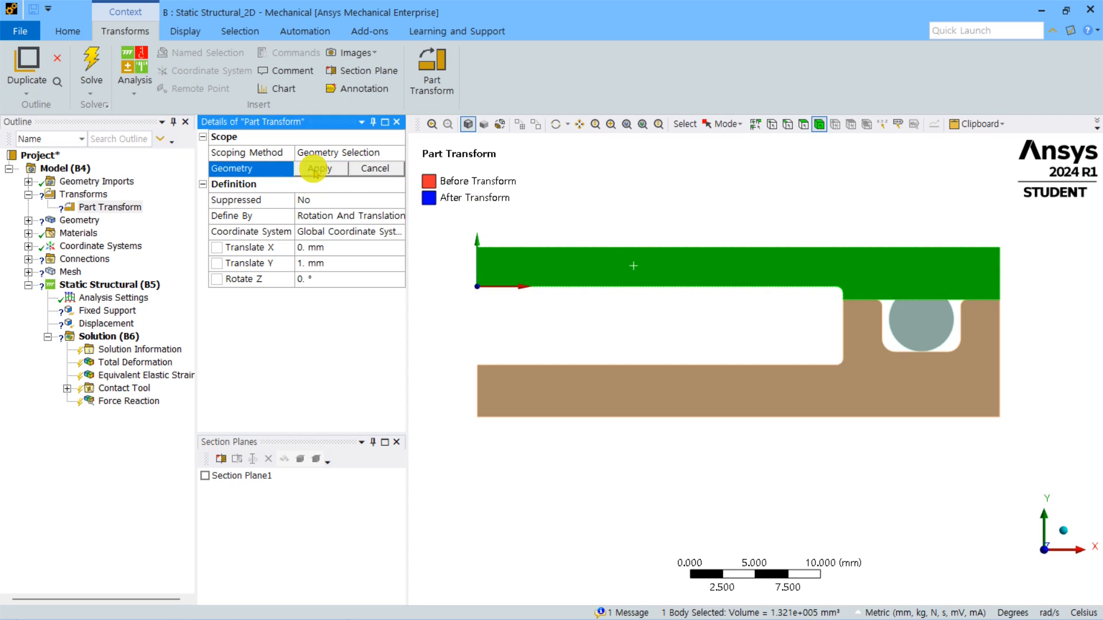
left_click(313, 169)
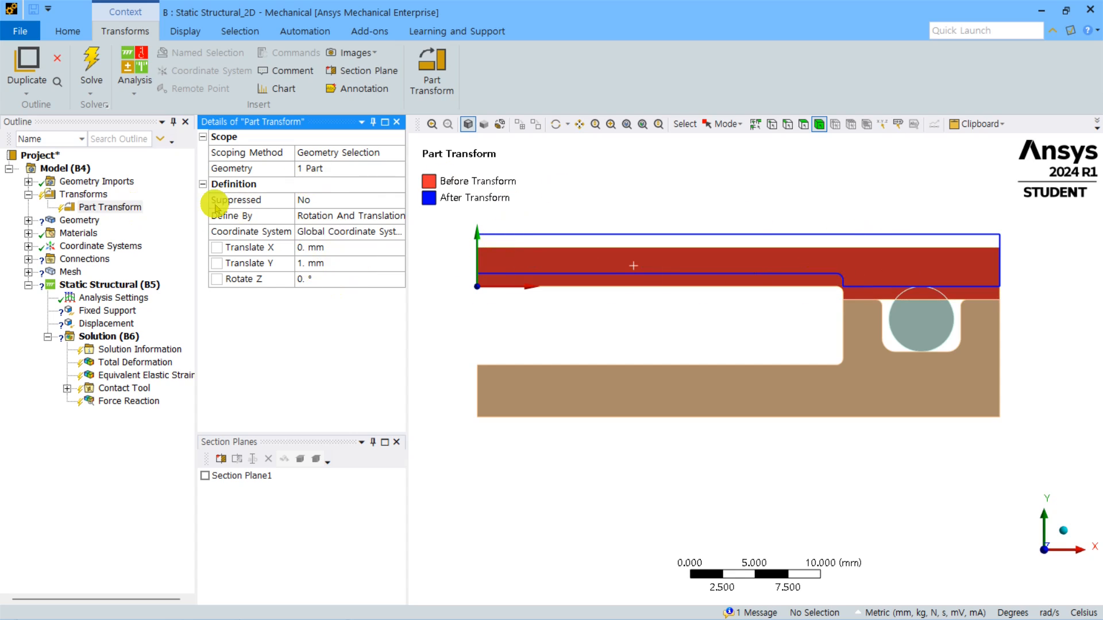
Step: Run the Part Transform to move the cover 1 mm along Y and close the Scoping Wizard worksheet
right_click(141, 207)
left_click(158, 229)
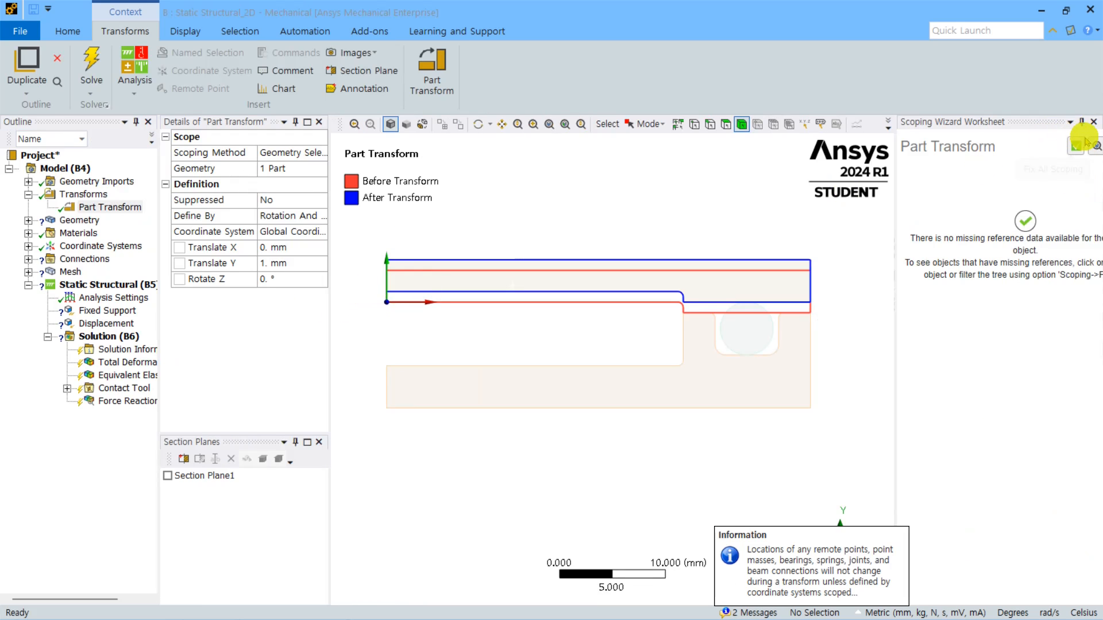
left_click(1093, 121)
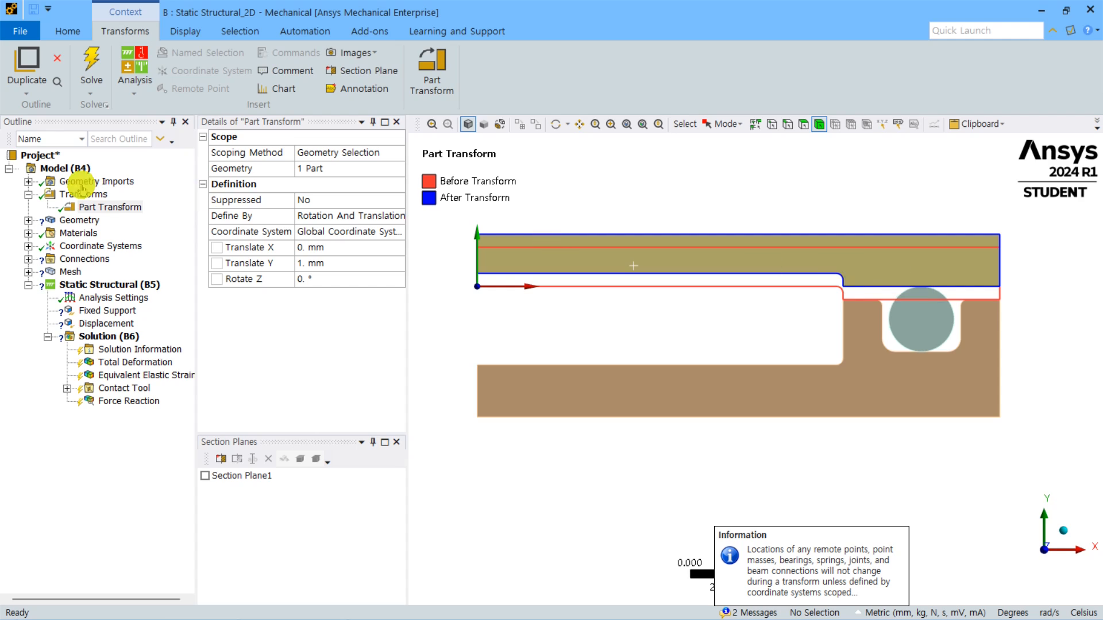
Step: Assign Structural Steel to the Component1 surface and set its Nonlinear Effects and Thermal Strain Effects to No
left_click(28, 220)
left_click(98, 232)
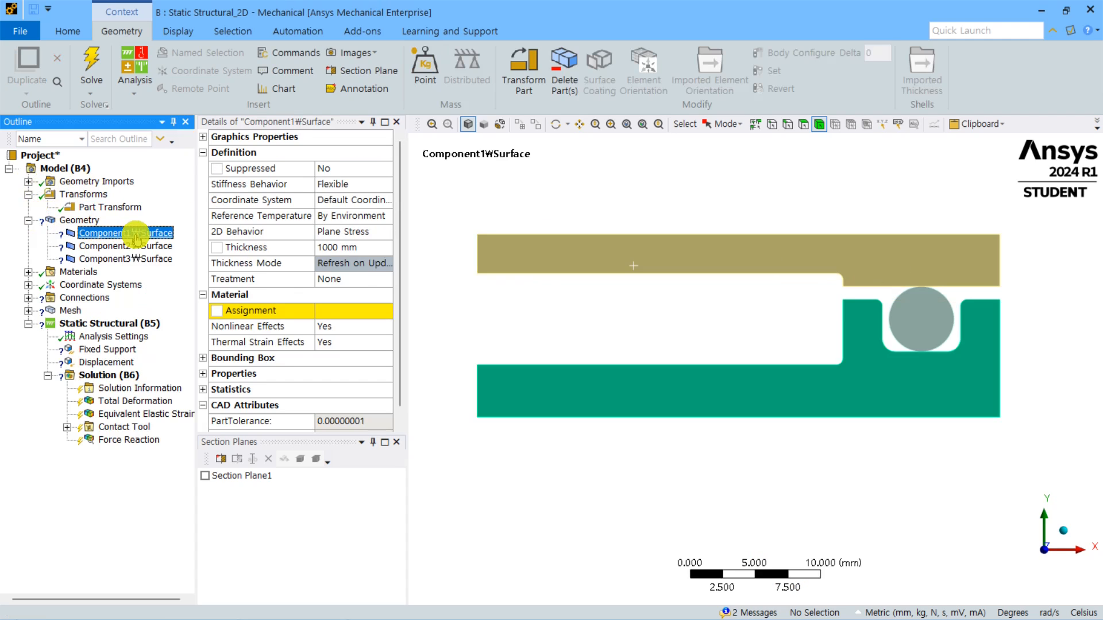
left_click(388, 311)
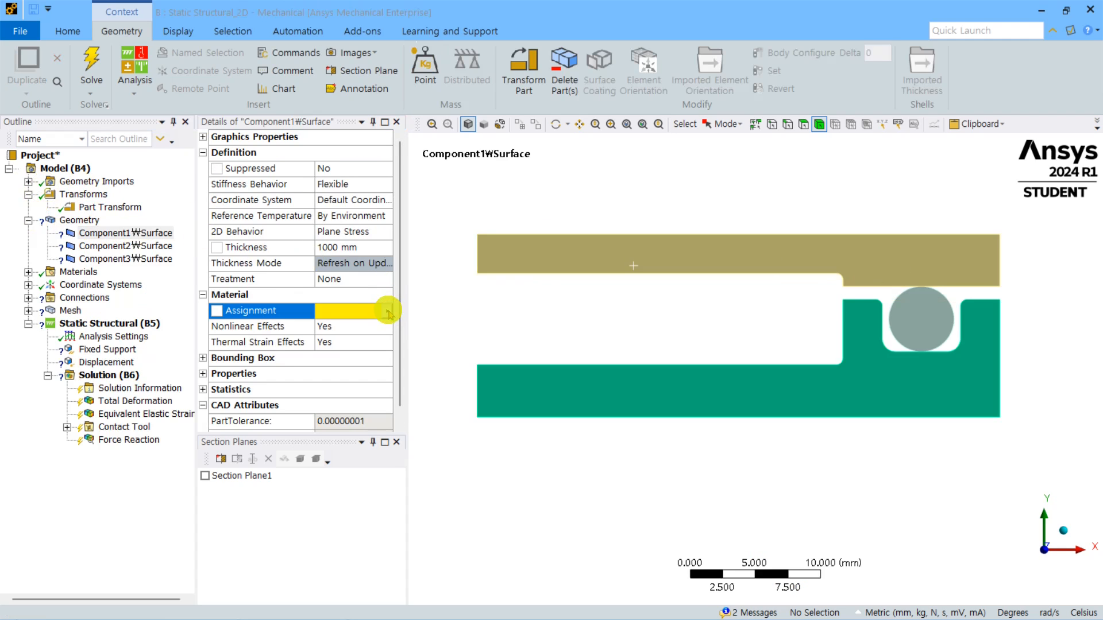
left_click(388, 312)
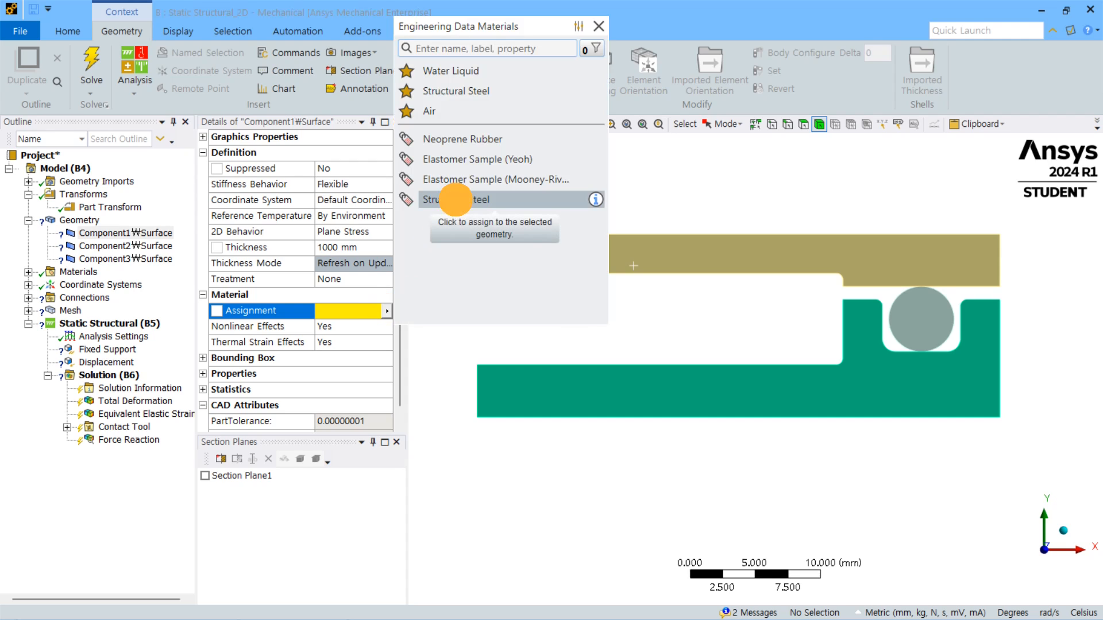
left_click(428, 200)
left_click(350, 326)
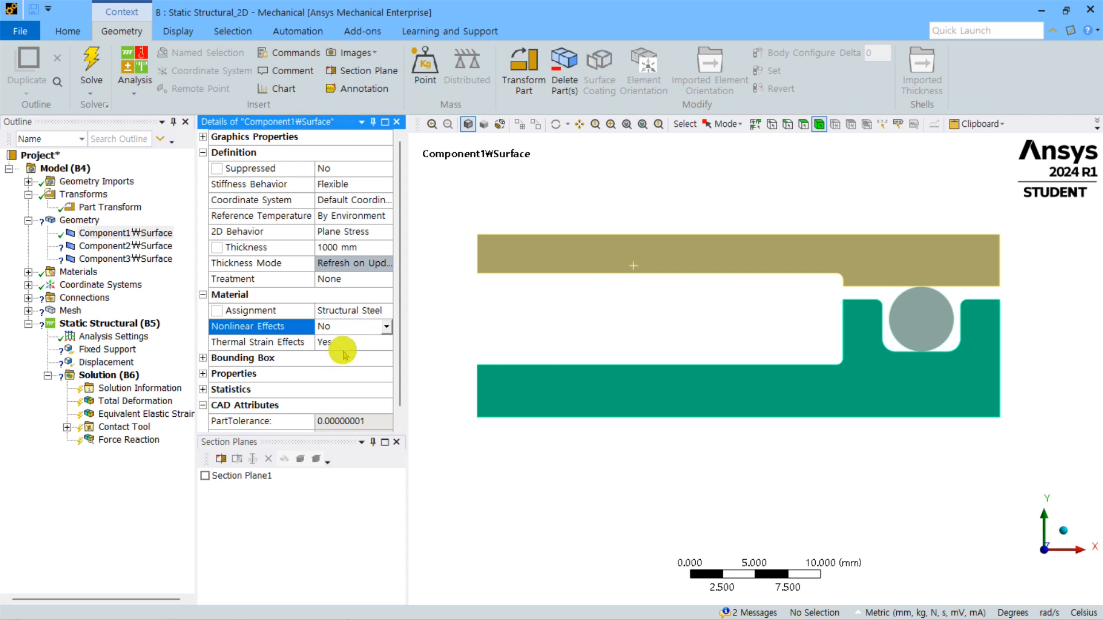
left_click(344, 342)
Step: Assign Neoprene Rubber to the Component2 surface and set its Thermal Strain Effects to No
left_click(101, 247)
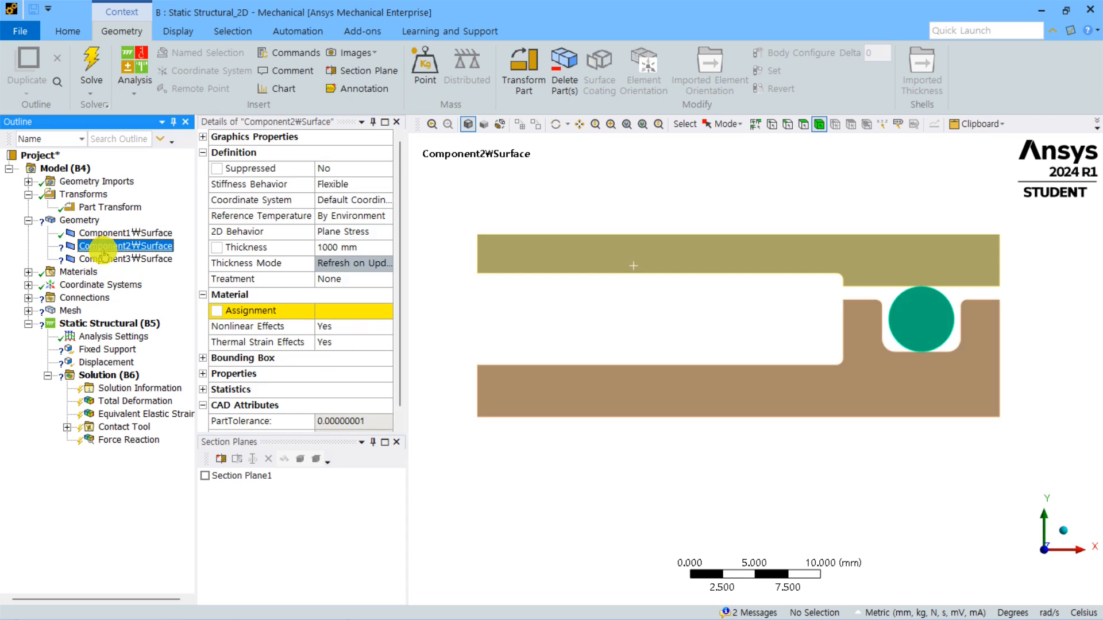
left_click(390, 313)
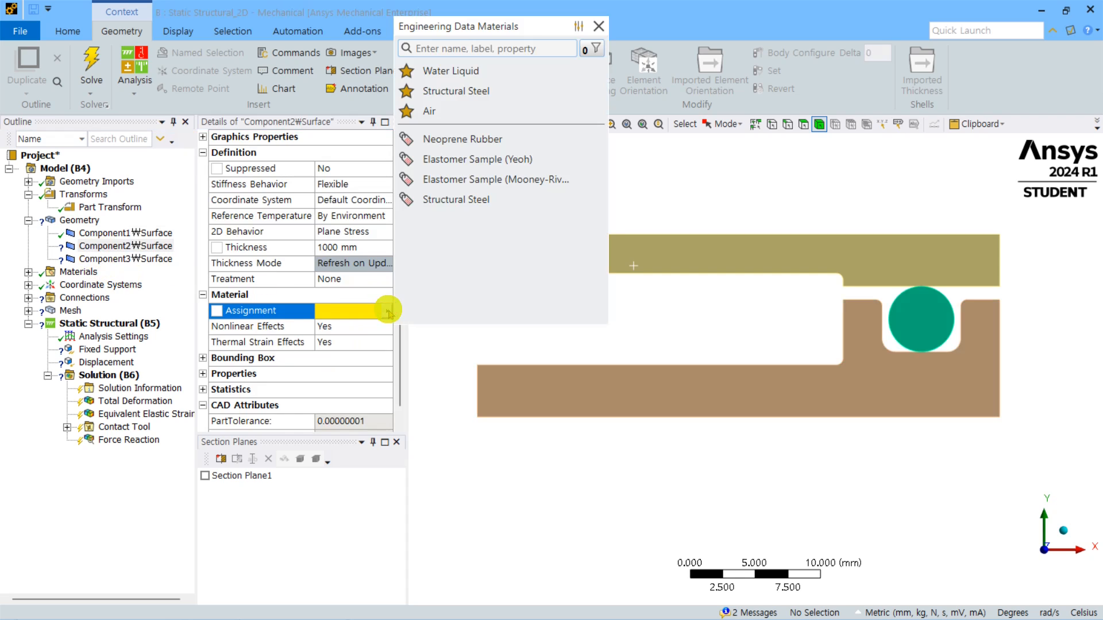
left_click(464, 140)
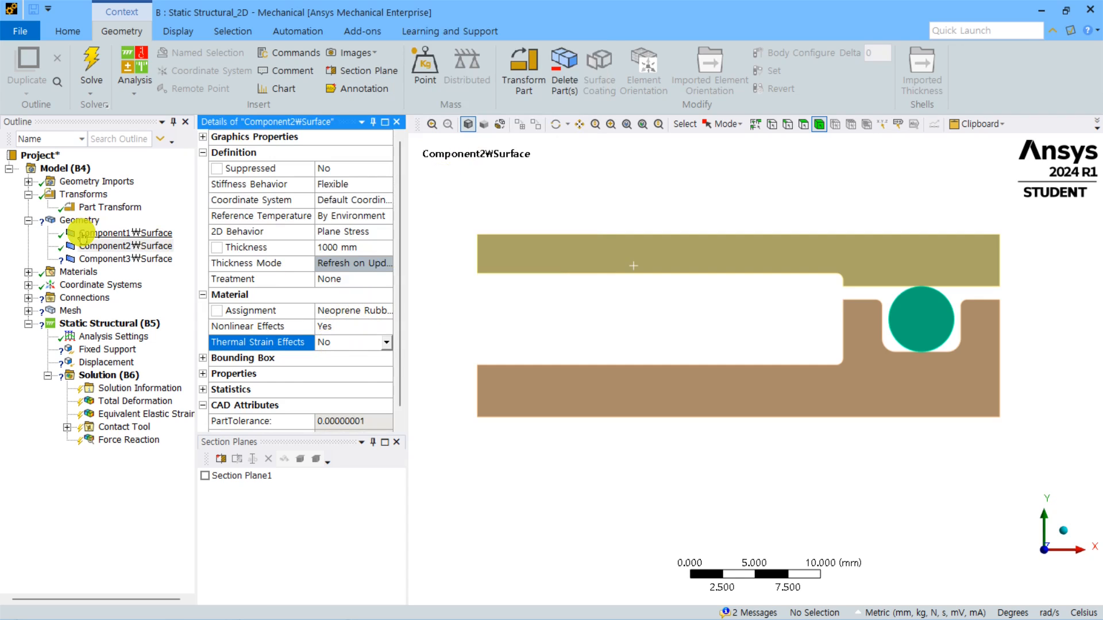
Step: Assign Structural Steel to the Component3 surface and set its Nonlinear Effects and Thermal Strain Effects to No
left_click(103, 258)
left_click(388, 311)
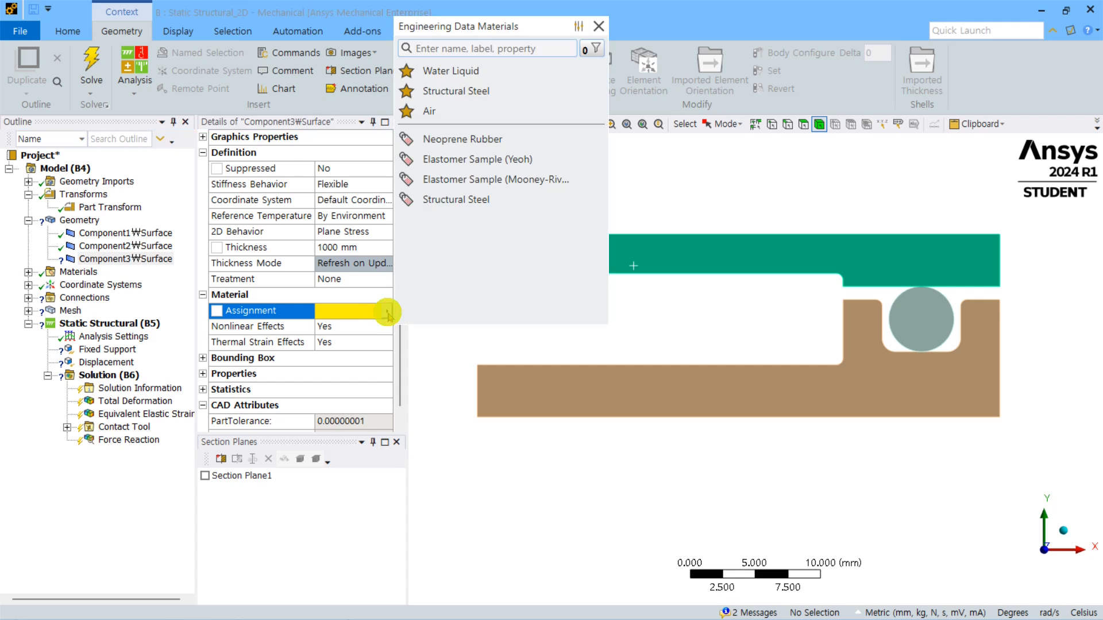
left_click(444, 204)
double_click(328, 326)
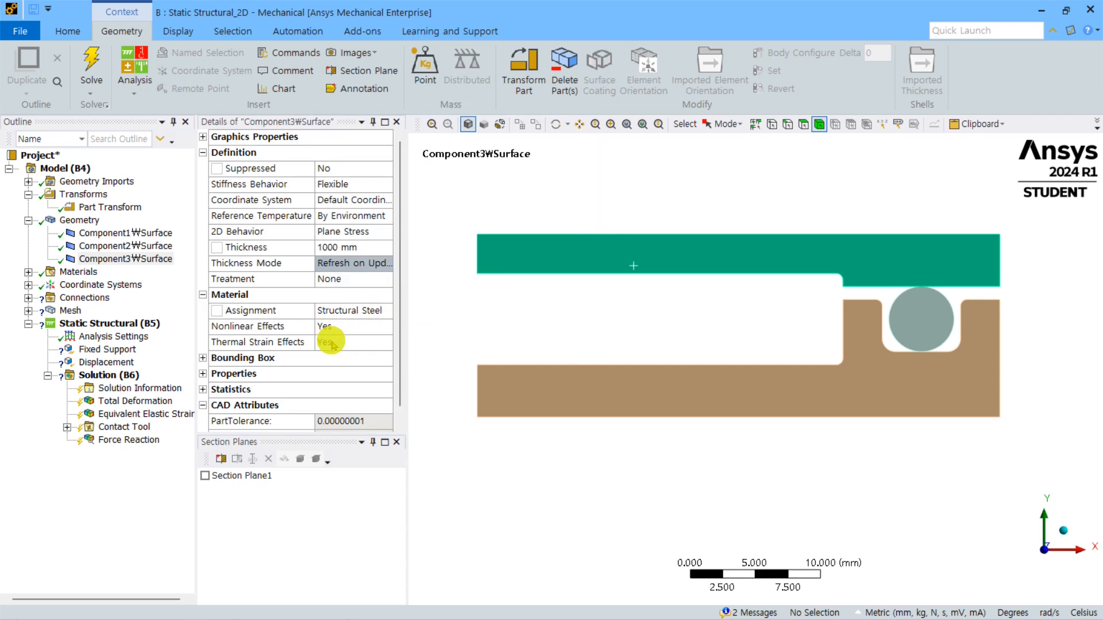
double_click(332, 343)
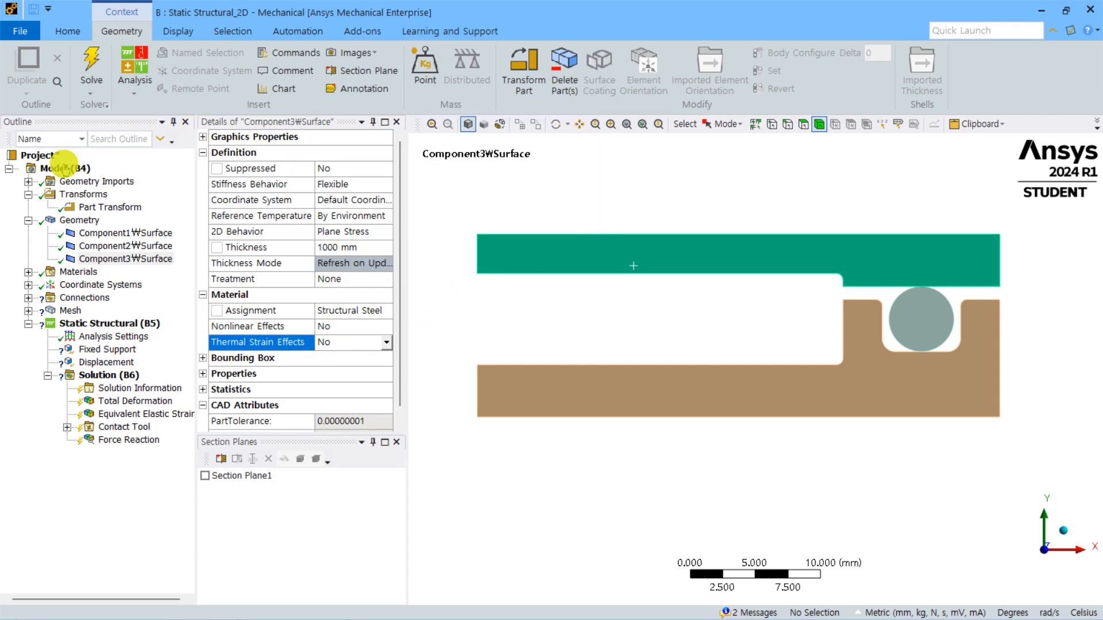
Step: Set the 2D Behavior of the whole geometry to Axisymmetric and check the Component1 surface's details
left_click(152, 233)
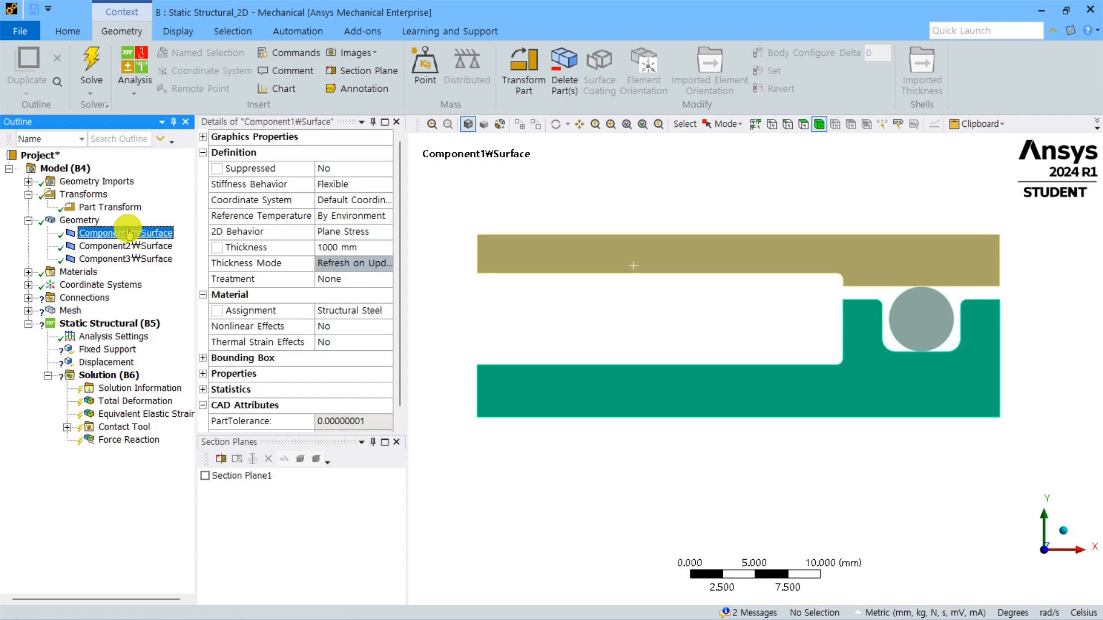
left_click(80, 220)
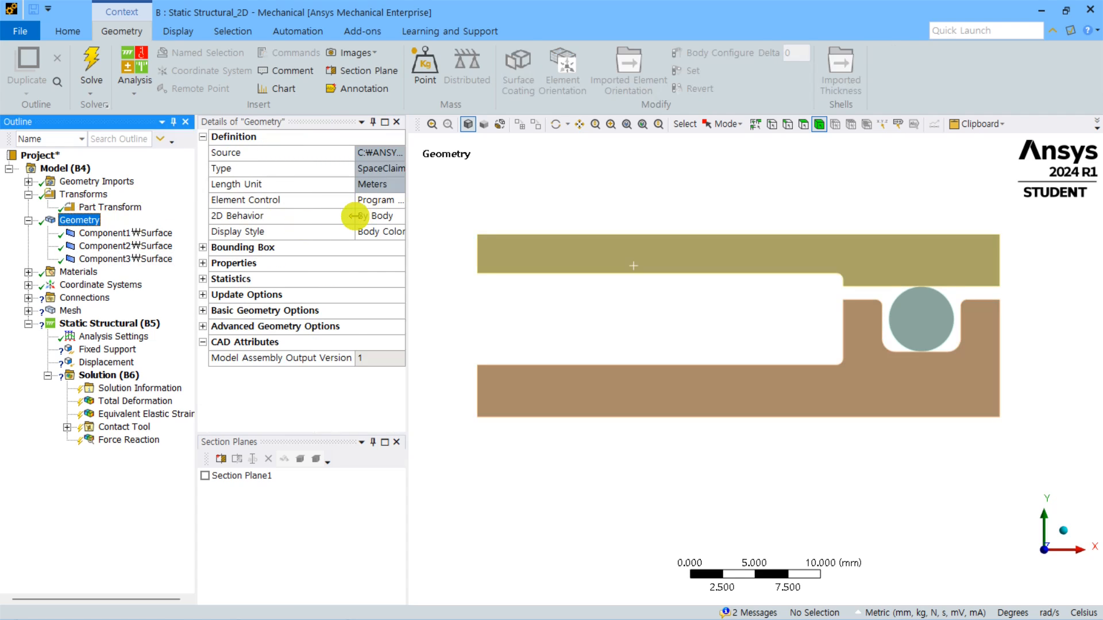
left_click_drag(355, 216, 283, 215)
left_click(399, 216)
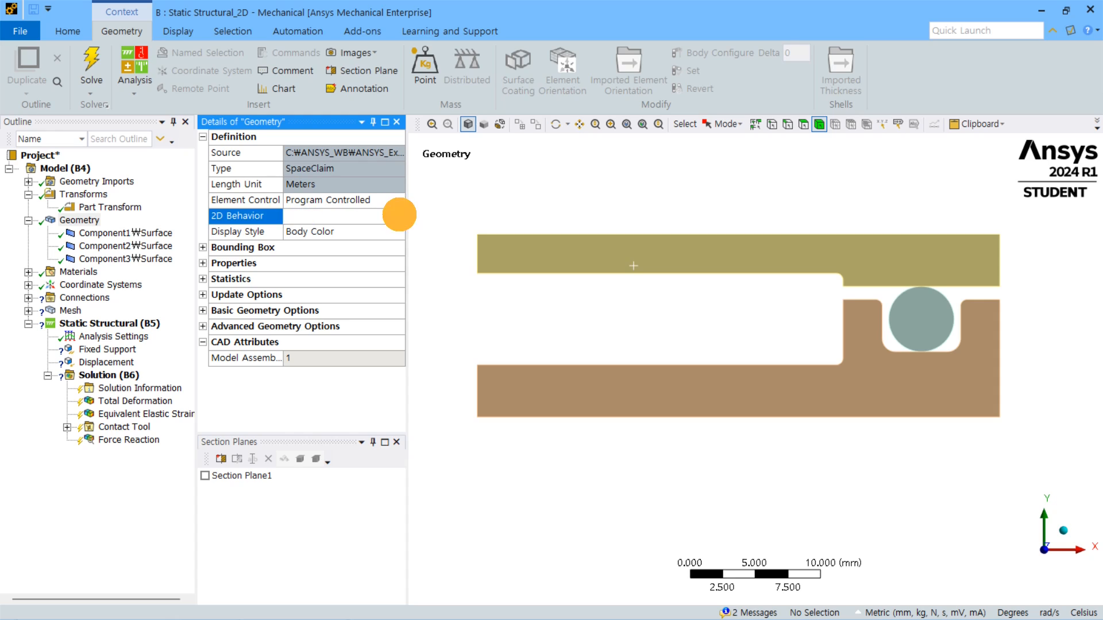
left_click(399, 216)
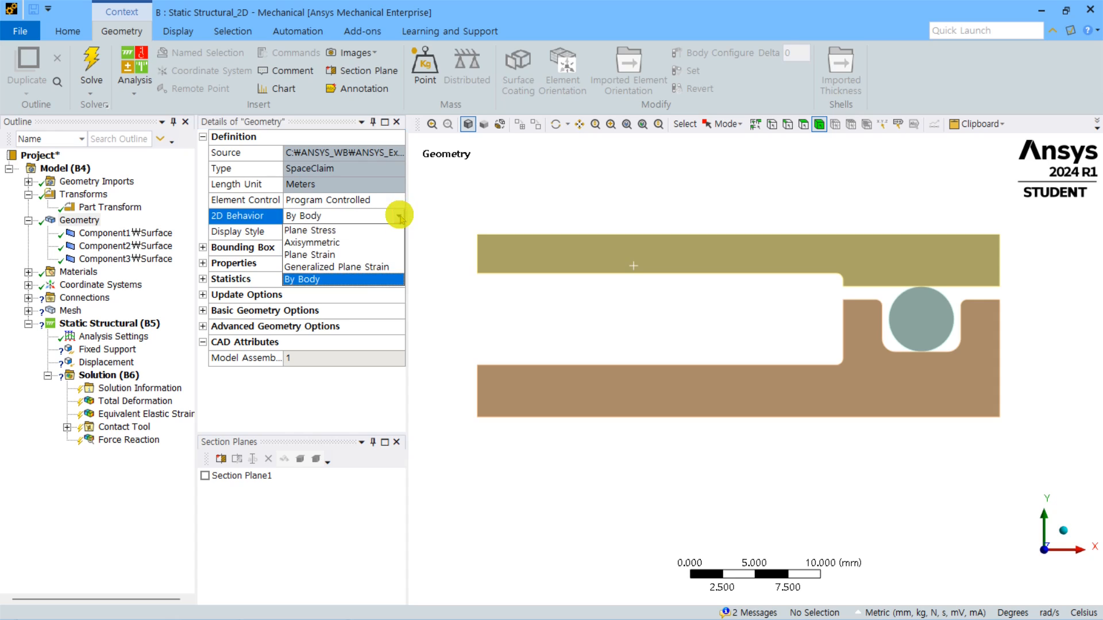
left_click(354, 244)
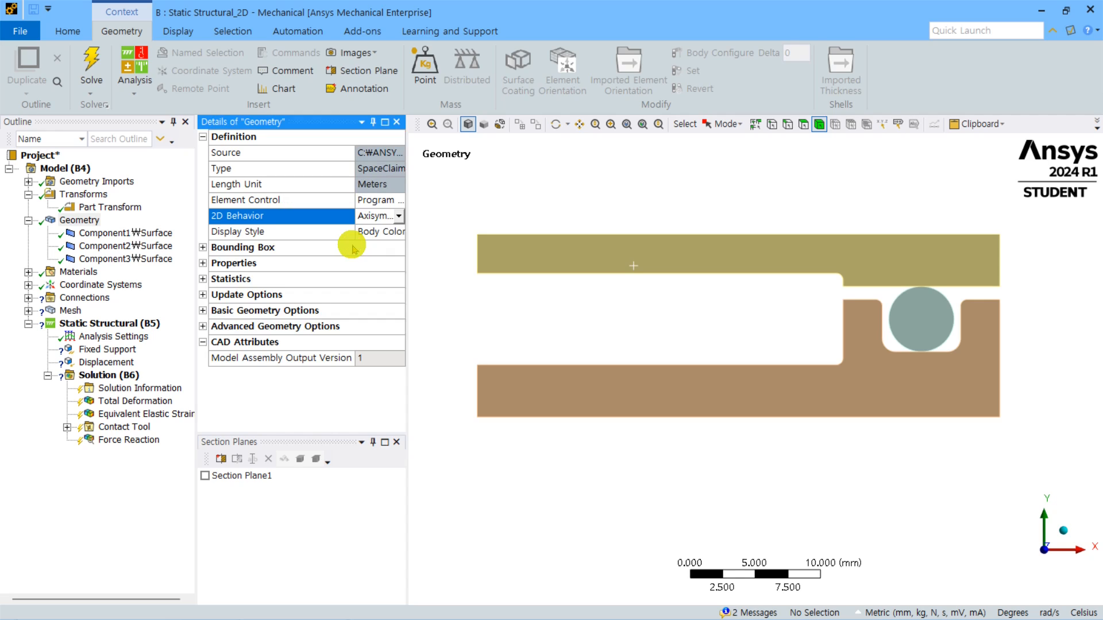
left_click(119, 233)
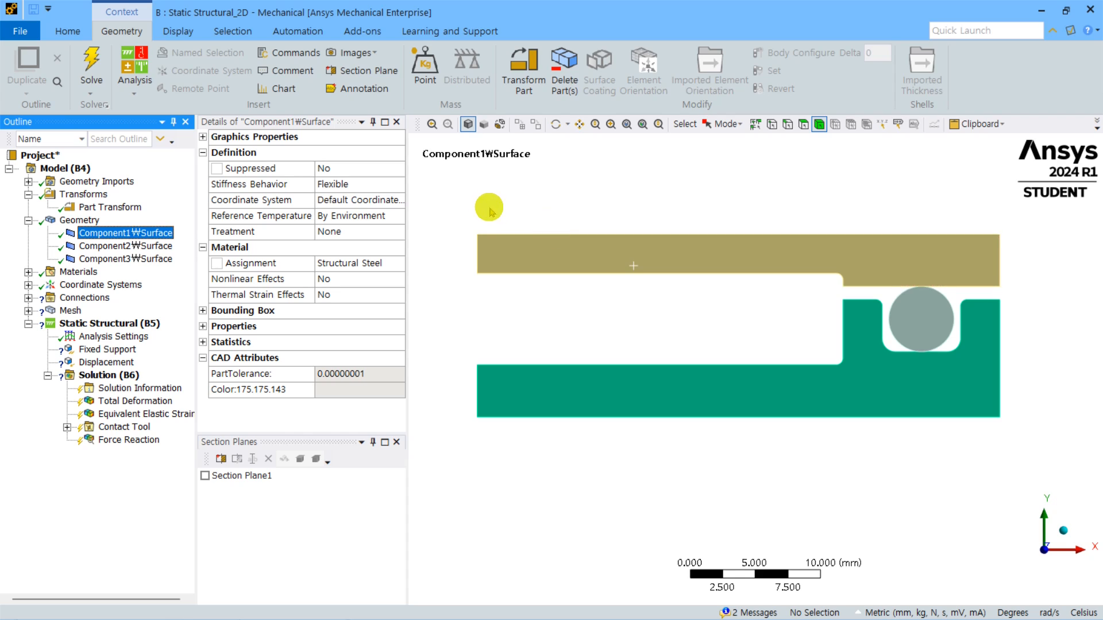
Step: Switch the geometry's 2D Behavior to By Body and view the 2D Behavior options of the Component1 surface
left_click(79, 220)
left_click(397, 214)
left_click(396, 215)
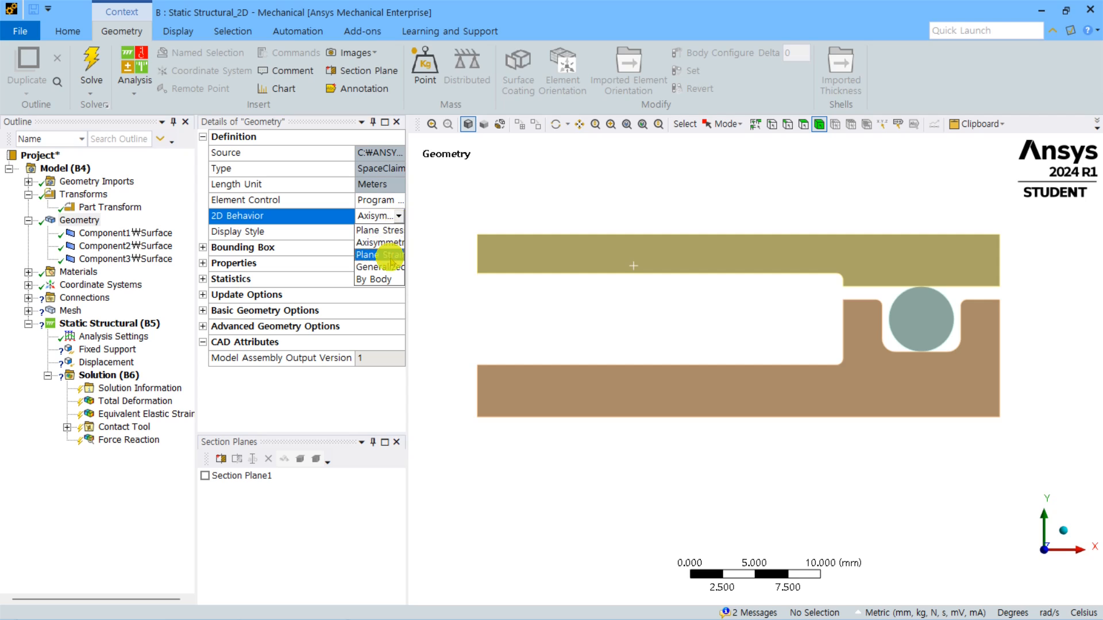
left_click(379, 278)
left_click(125, 233)
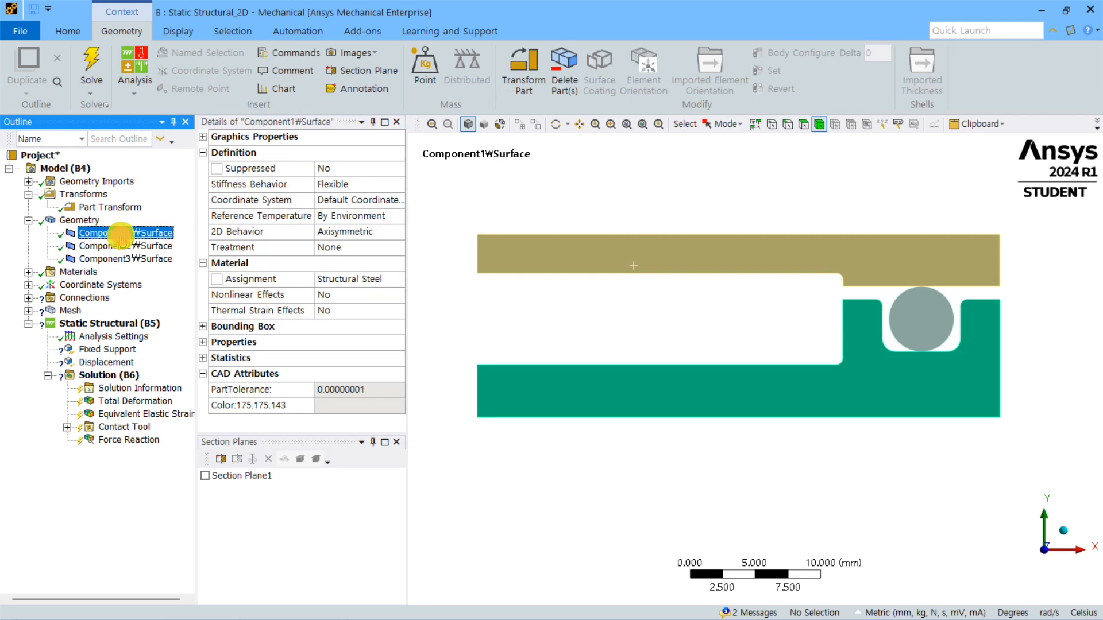
left_click(401, 234)
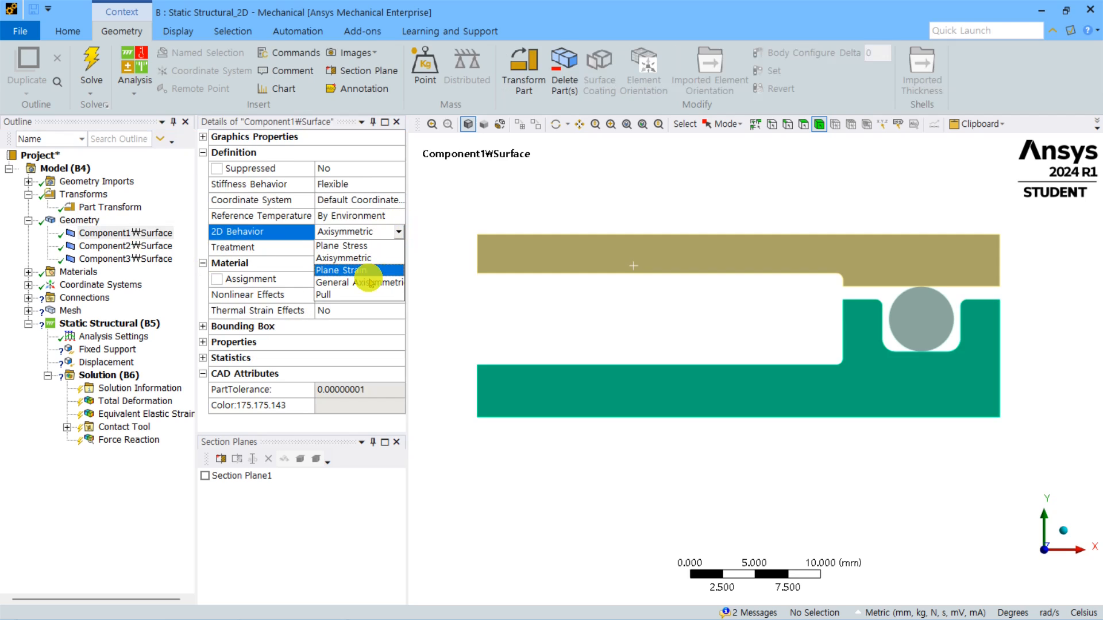
Step: Set the geometry's 2D Behavior back to Axisymmetric and check the details of the Component1 and Component2 surfaces
left_click(89, 220)
left_click(401, 217)
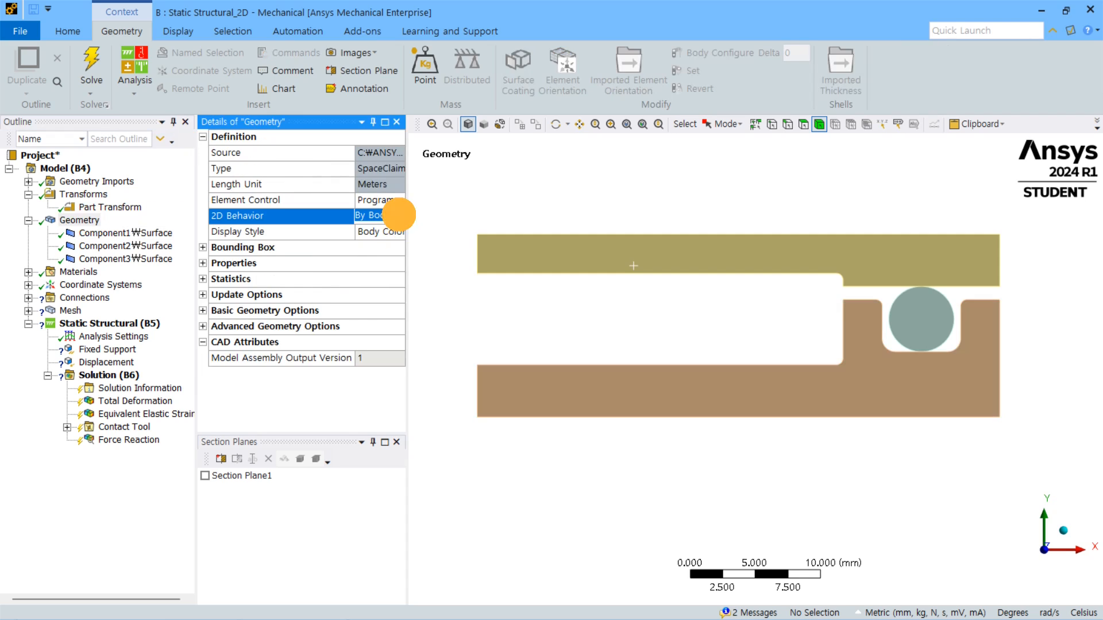
left_click(396, 243)
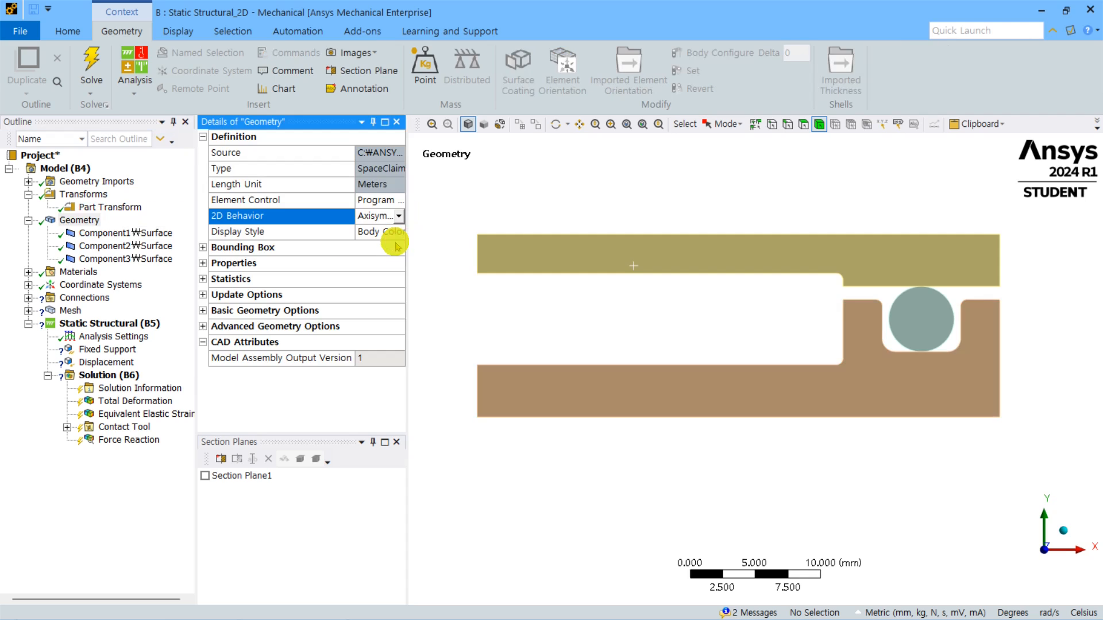
left_click(154, 234)
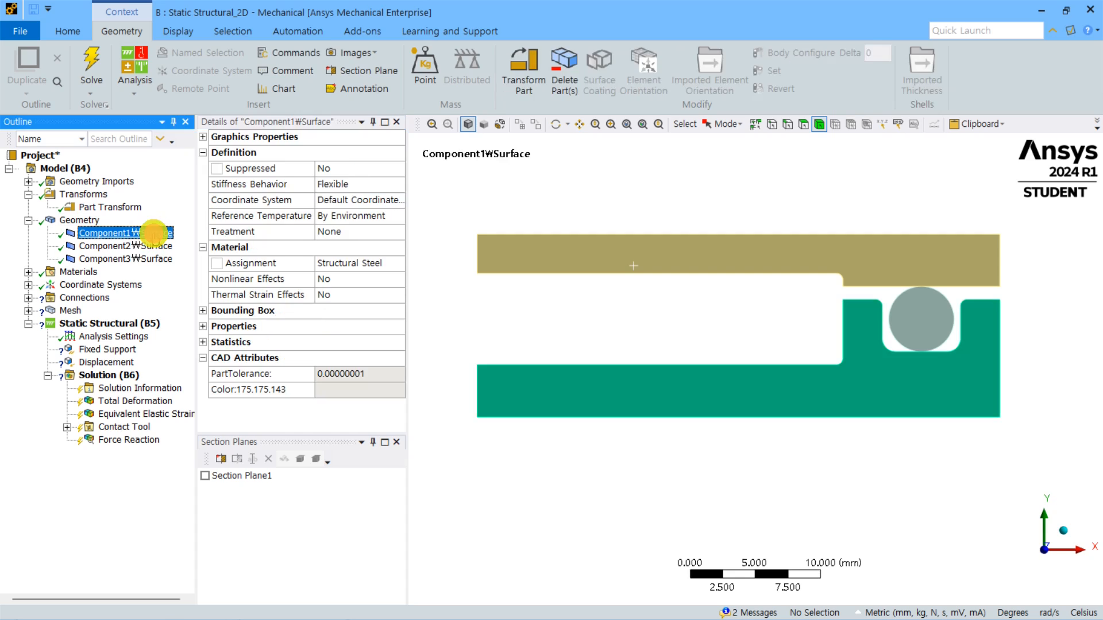
left_click(153, 245)
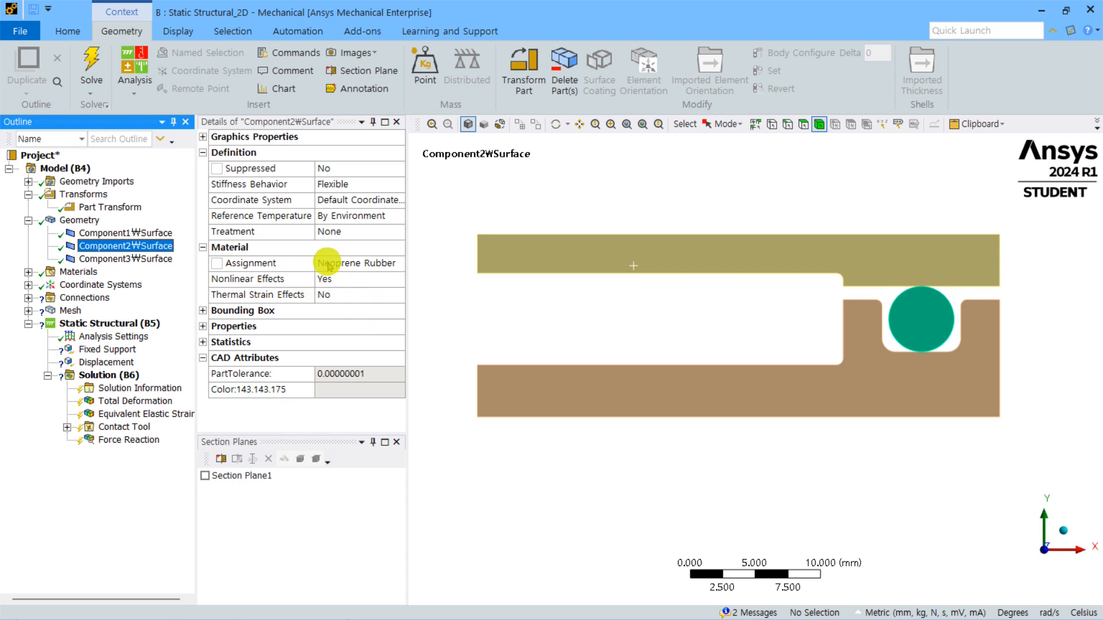
Step: Show the existing contacts under Connections, open the first frictional contact's details and close the Section Planes pane
left_click(27, 297)
left_click(47, 311)
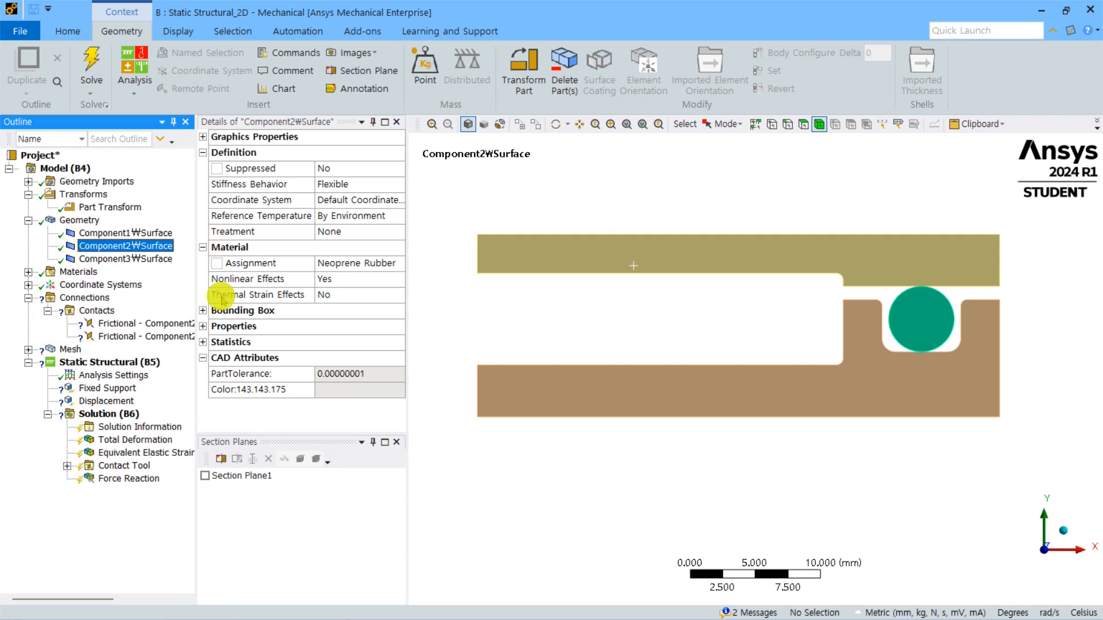
left_click(156, 322)
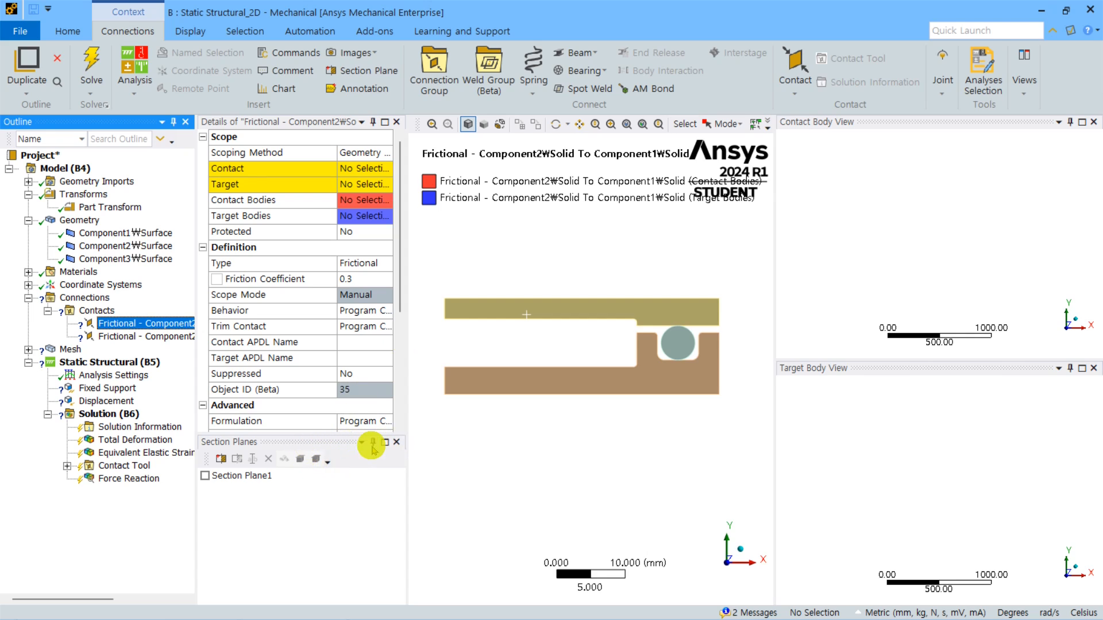
left_click(397, 443)
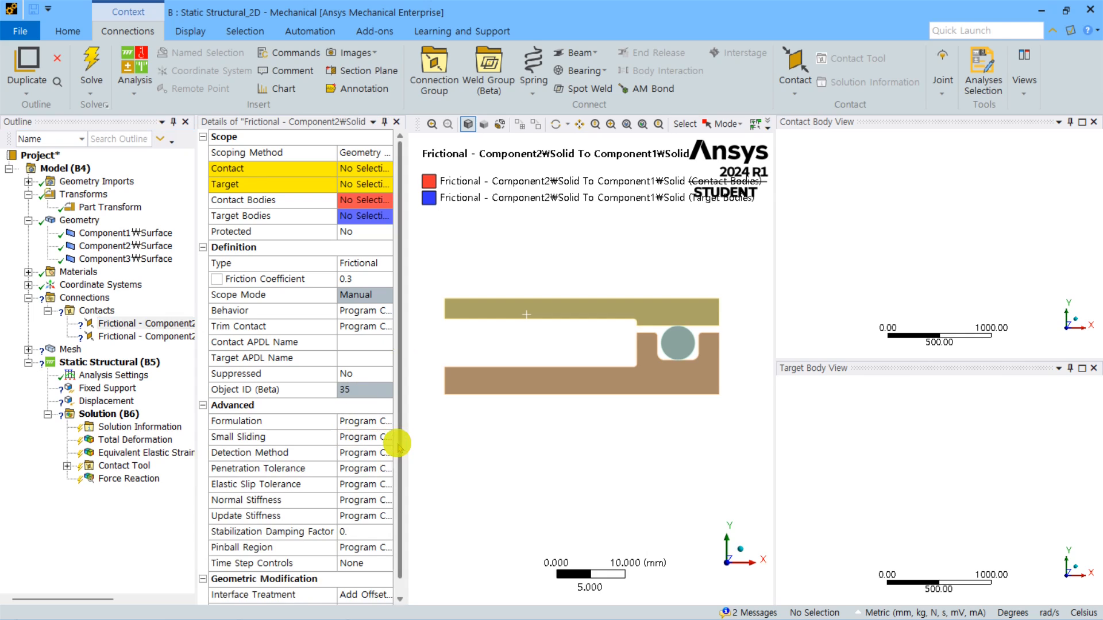
Step: Scope the contact side of the first frictional contact to the circular edge of the Component2 O-ring using edge selection
left_click(356, 169)
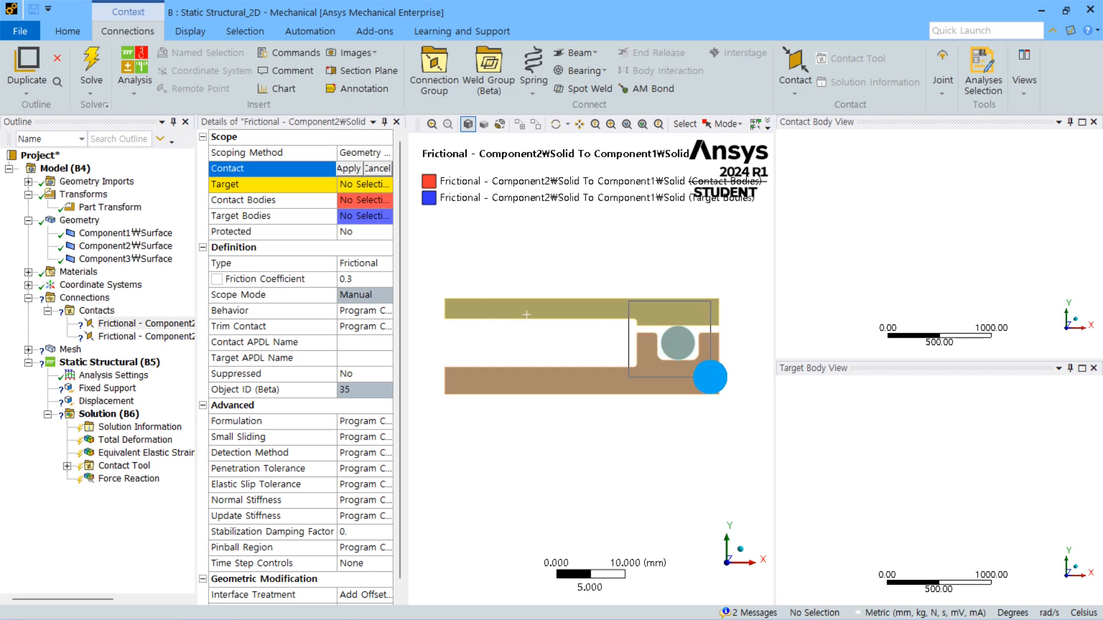
scroll(689, 330, "up", 5)
scroll(665, 301, "down", 3)
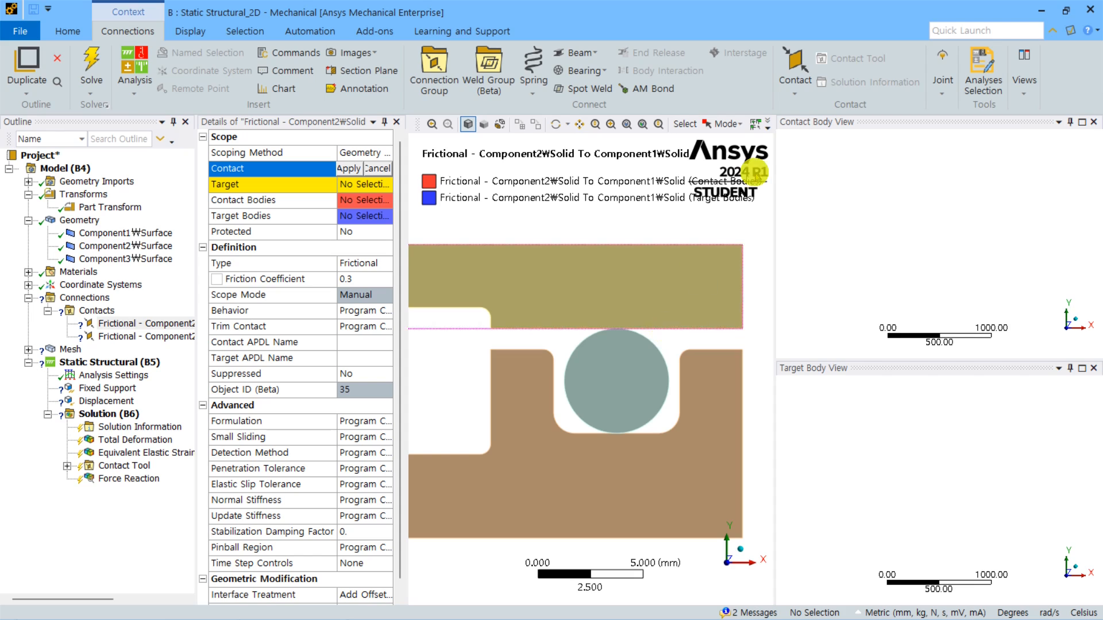
left_click(718, 124)
left_click(767, 123)
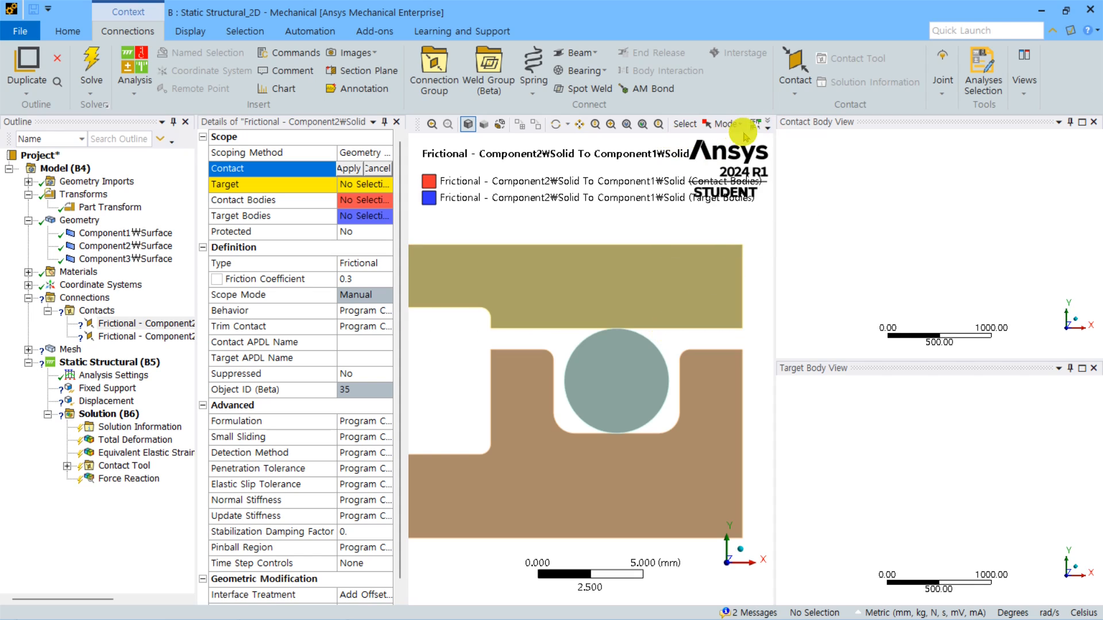
left_click(767, 123)
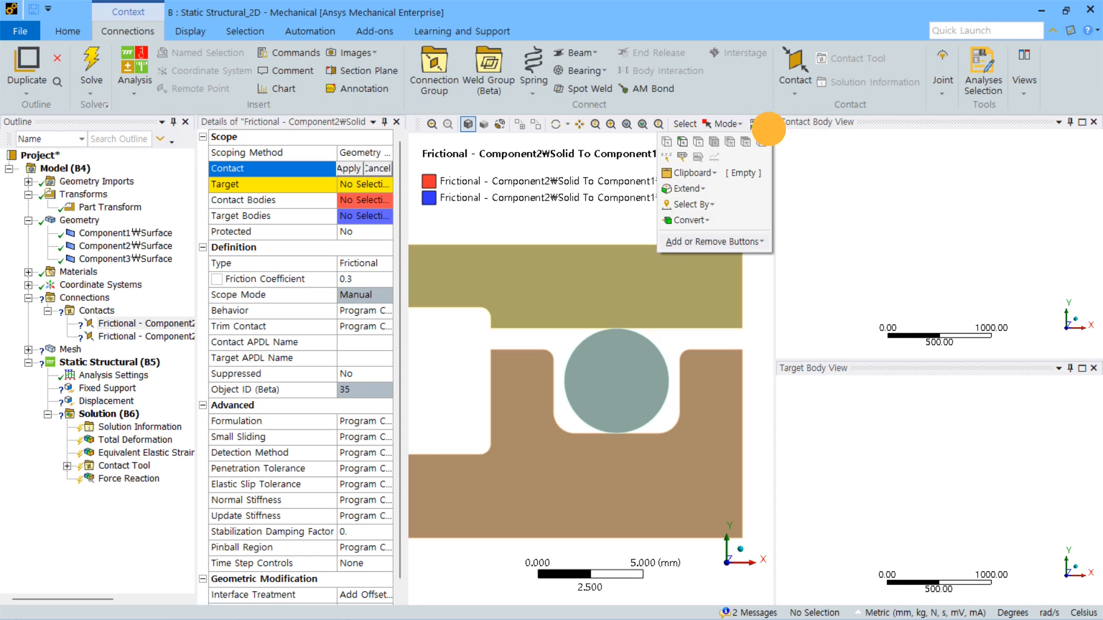
left_click(683, 148)
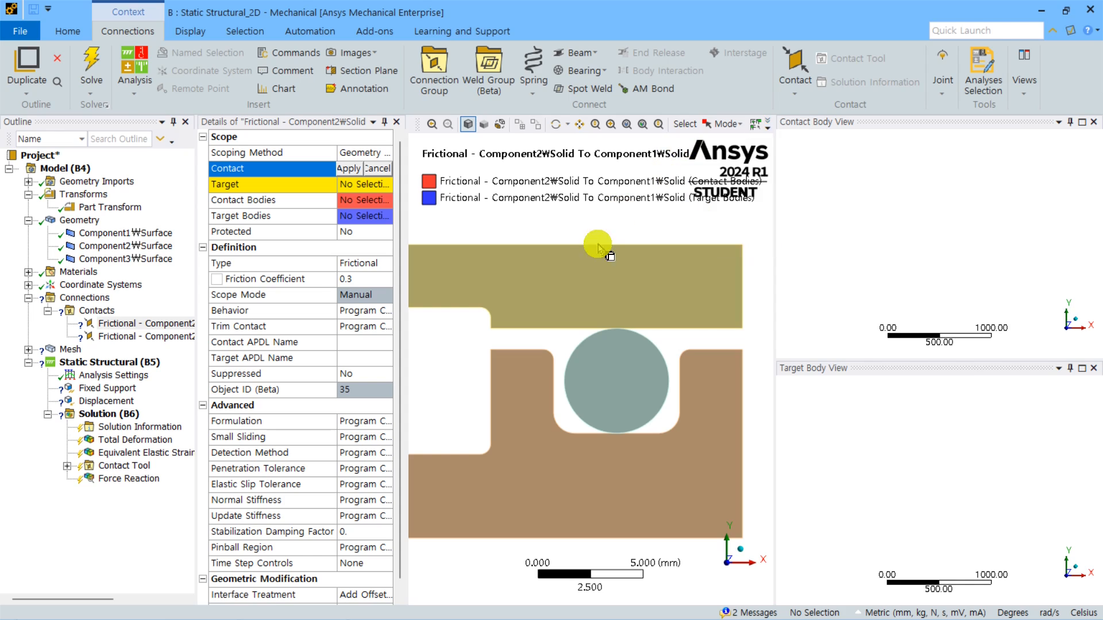
left_click(646, 343)
left_click(349, 169)
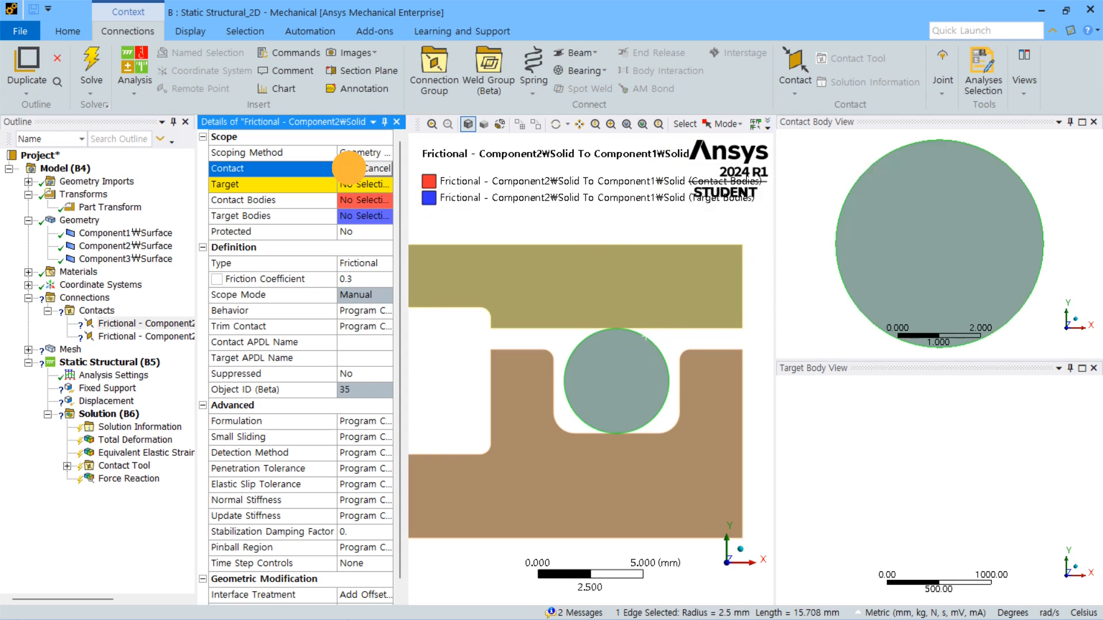
Step: Scope the target side of the first frictional contact to the Component3 cover's lower edge above the O-ring
left_click(360, 185)
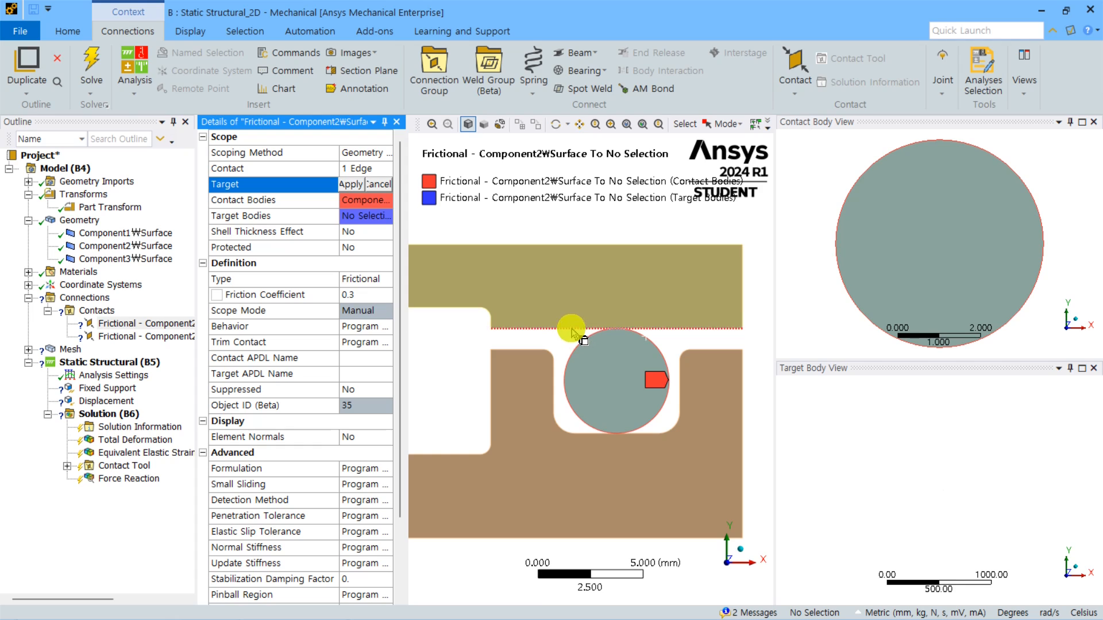
left_click(570, 326)
left_click(350, 184)
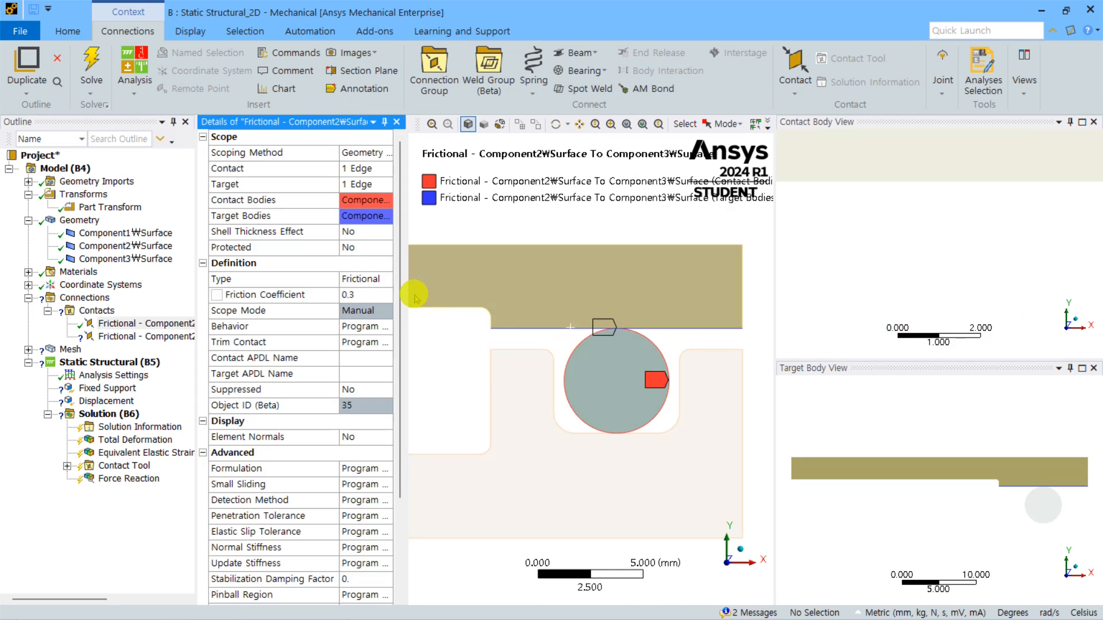
left_click_drag(401, 321, 396, 260)
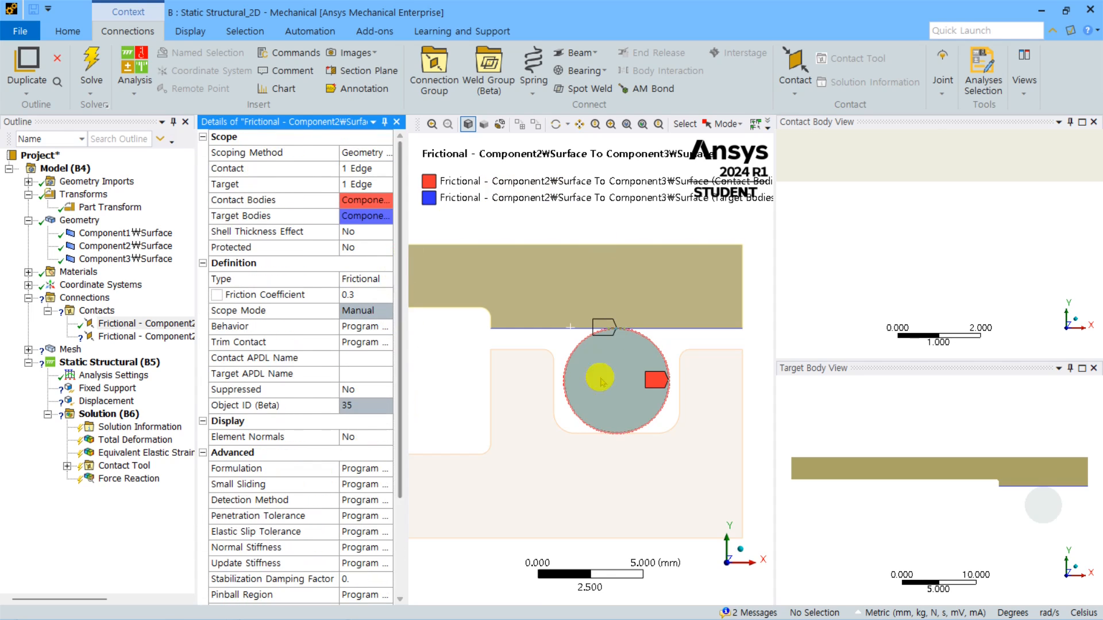
Step: Scope the second frictional contact with the O-ring's circular edge as contact and the 9 connected edges along Component1's groove as target
left_click(139, 335)
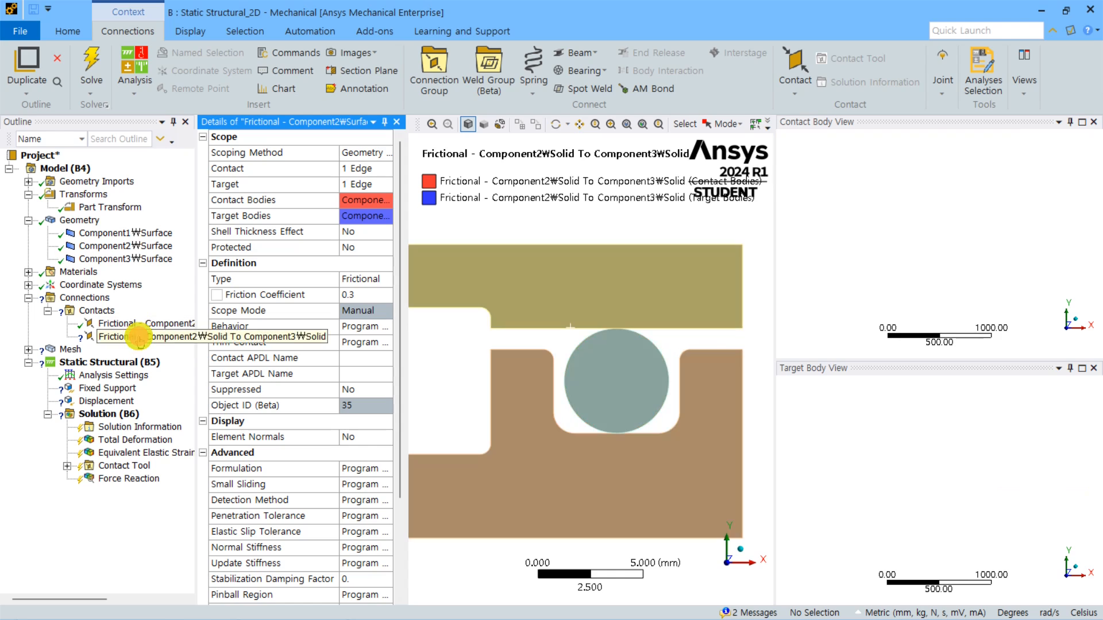
left_click(352, 166)
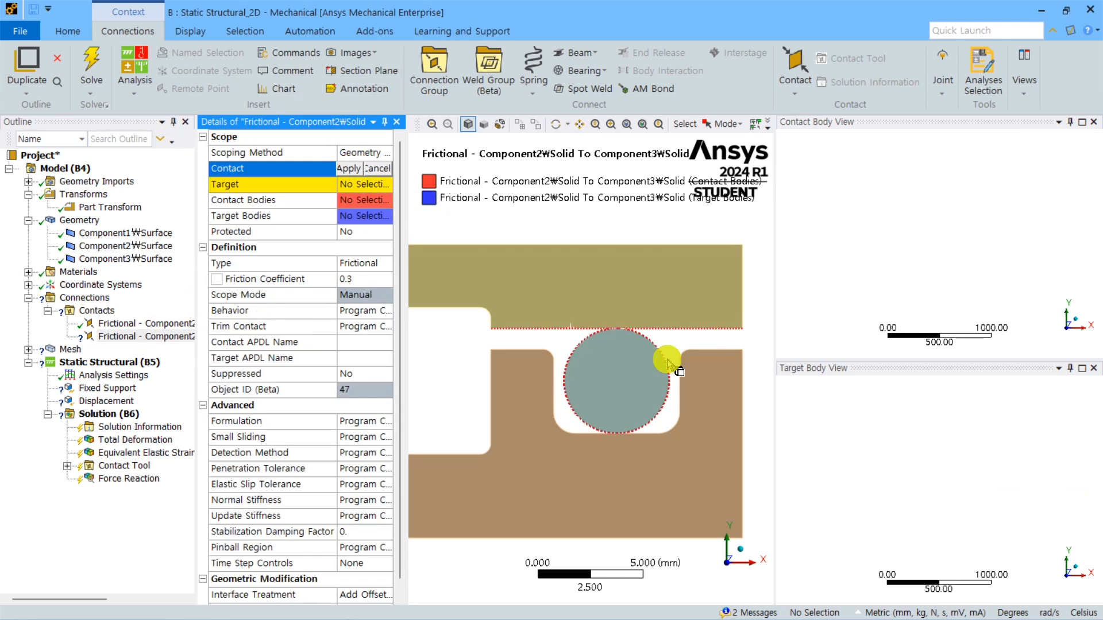
left_click(661, 402)
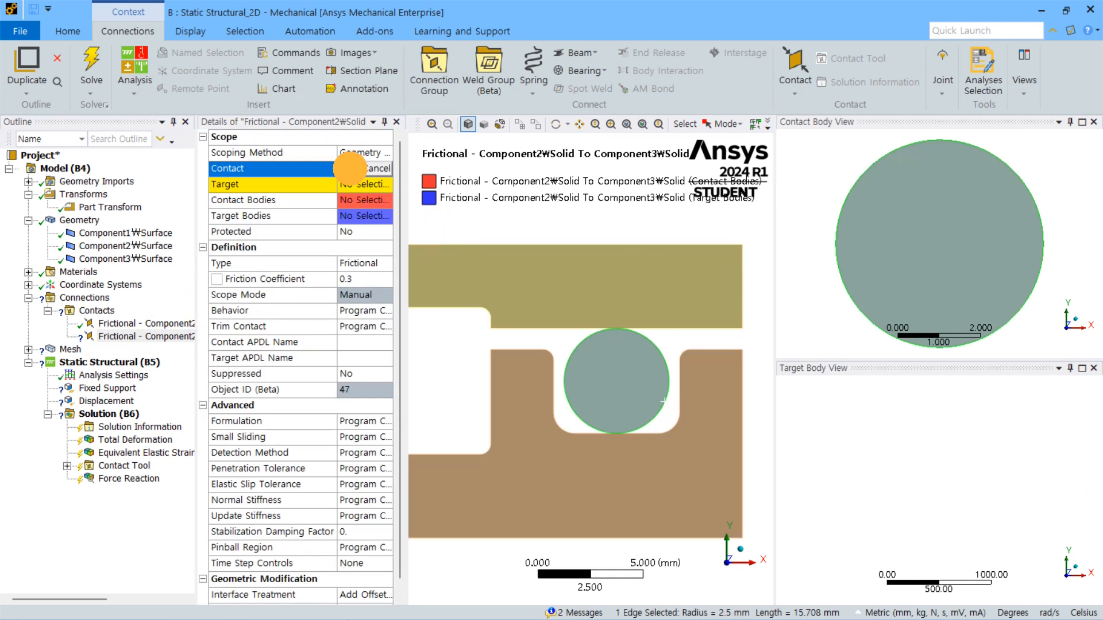
left_click(349, 167)
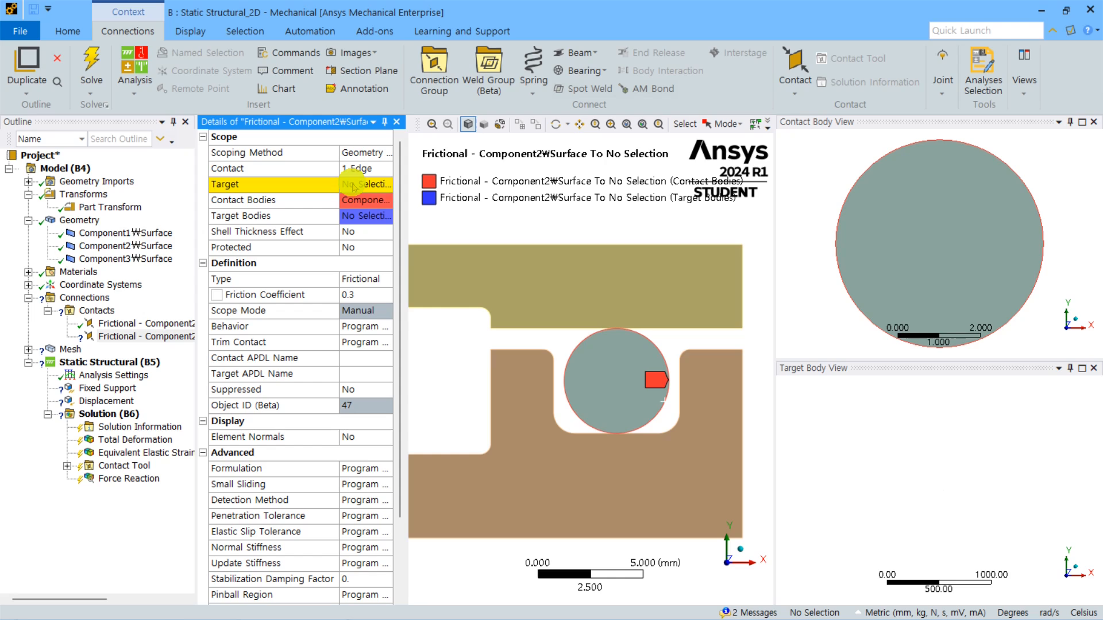
left_click(583, 438)
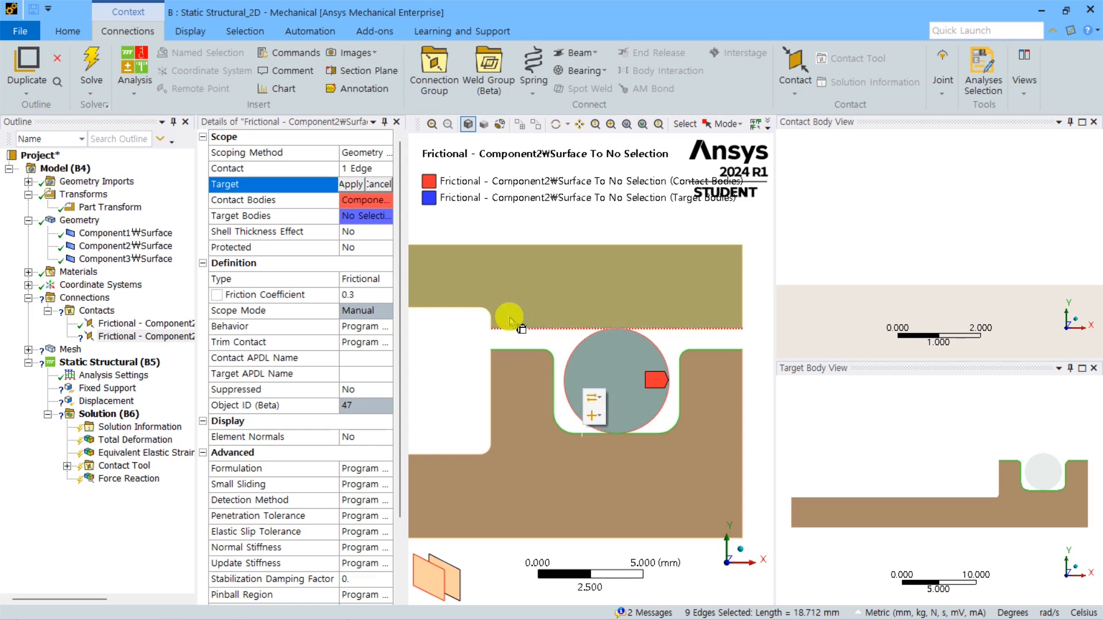
left_click(348, 184)
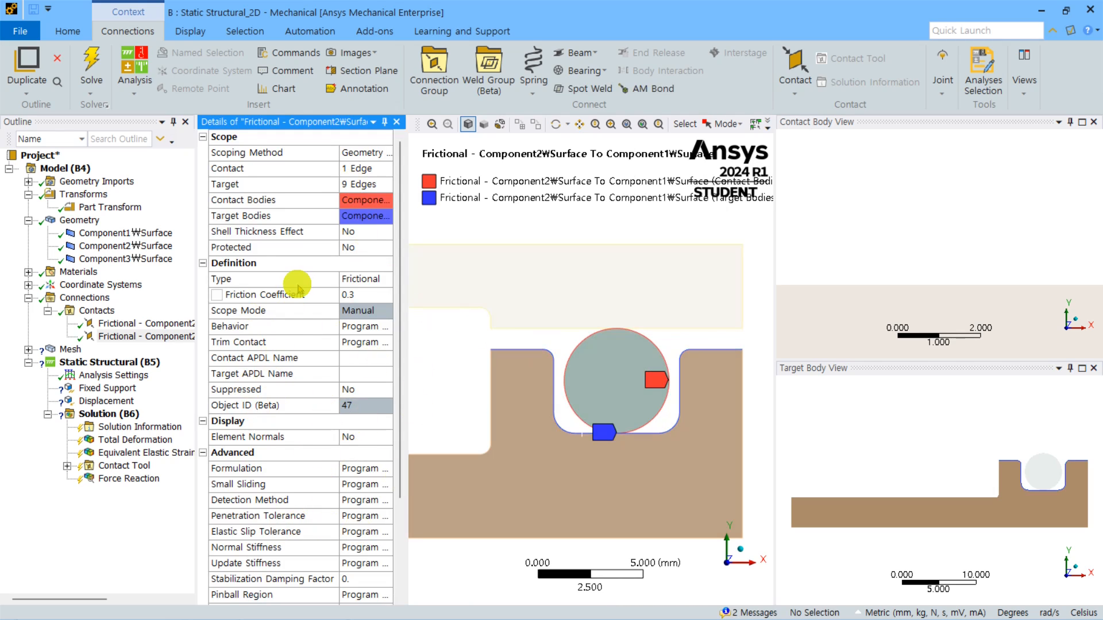
Step: Set the Behavior of the frictional contact between Component2 and Component3 to Asymmetric
left_click(123, 325)
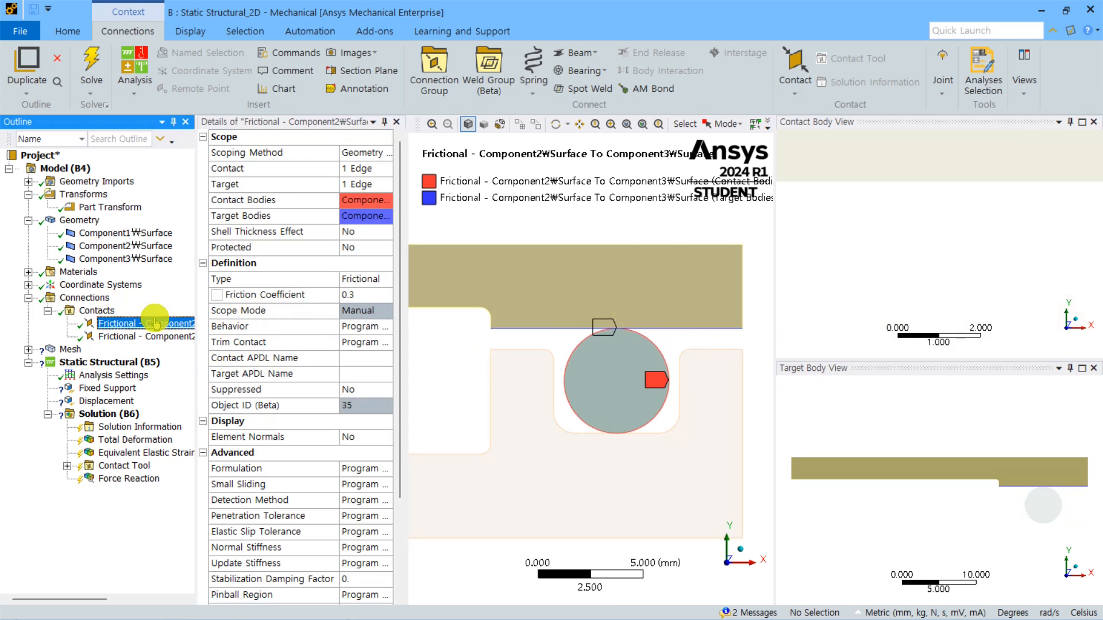
left_click(395, 328)
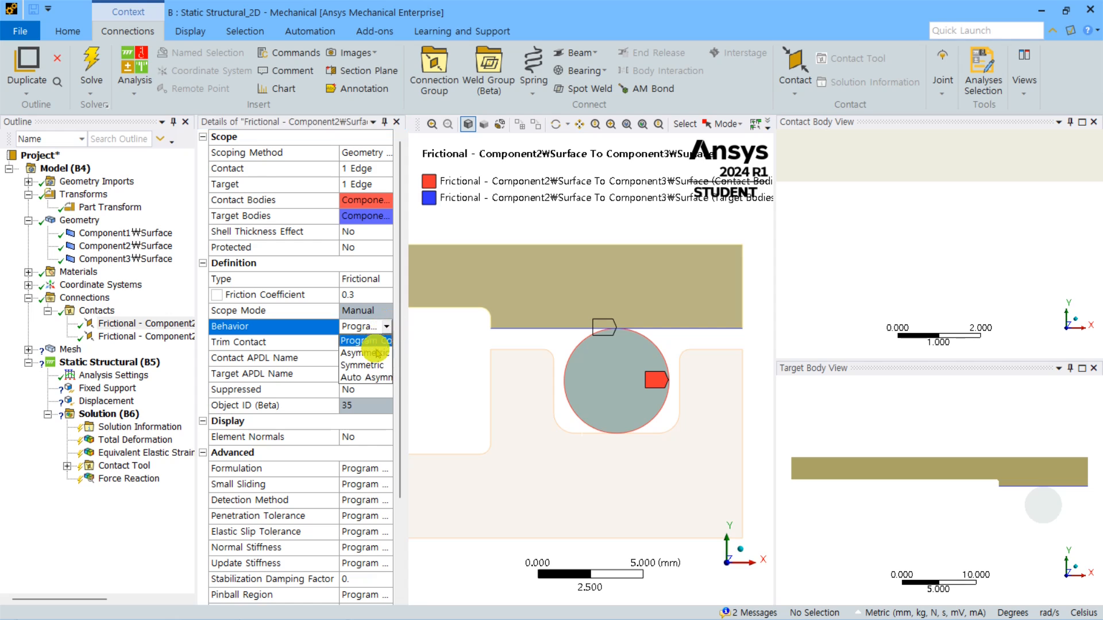
left_click(376, 353)
Step: Set the Behavior of the frictional contact between Component2 and Component1 to Asymmetric
left_click(148, 335)
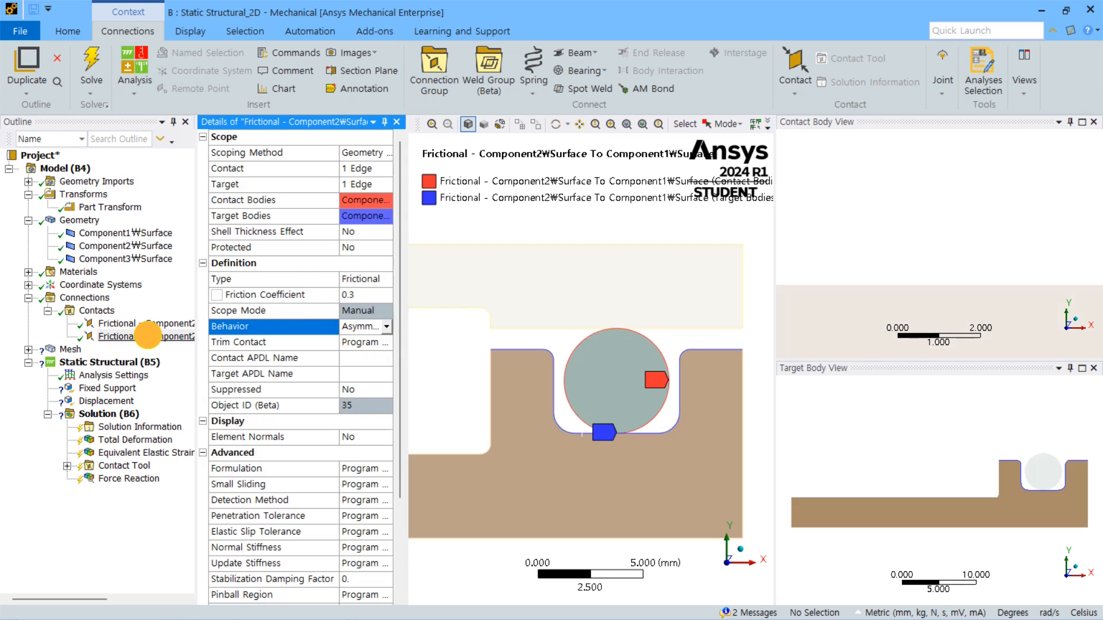
left_click(380, 326)
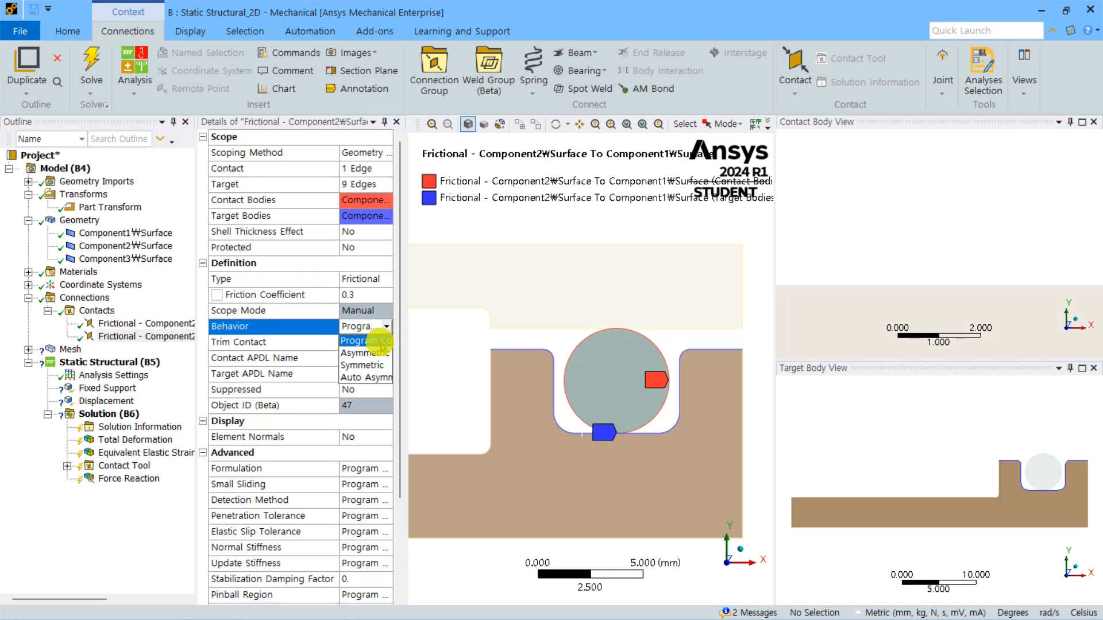
left_click(379, 353)
left_click(117, 336)
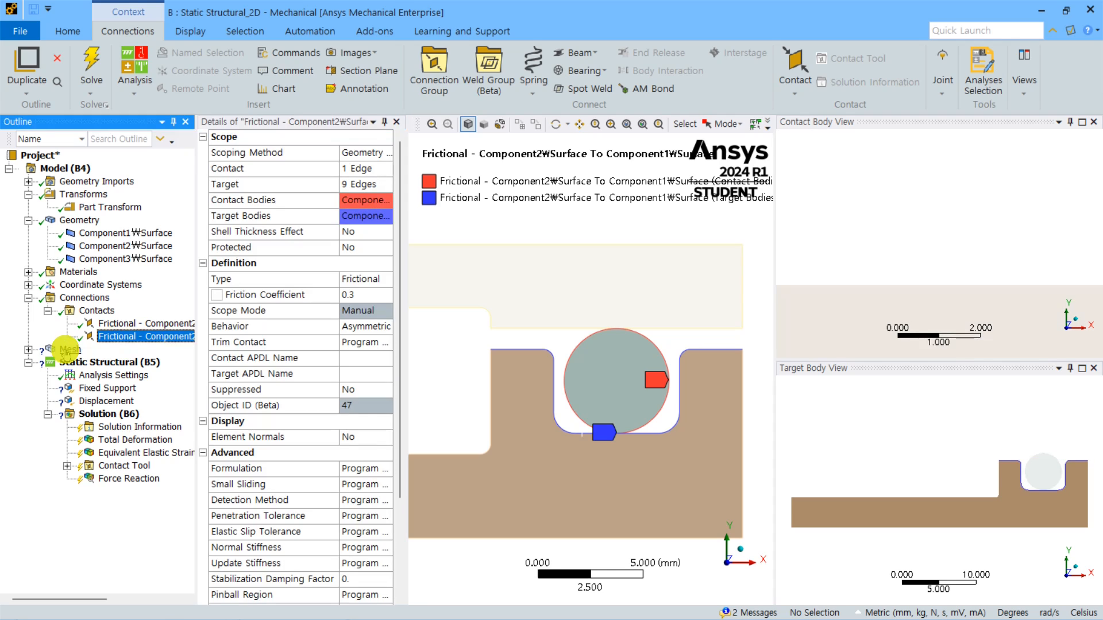
Step: Set the global mesh element size to 1.0 mm
left_click(28, 349)
left_click(61, 350)
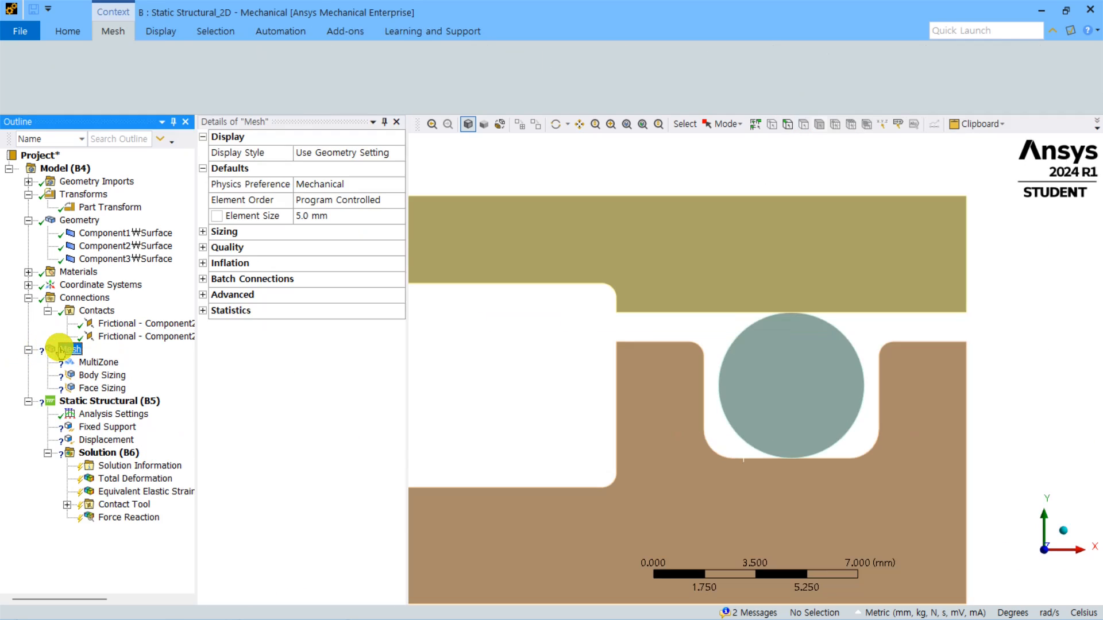
scroll(747, 356, "down", 4)
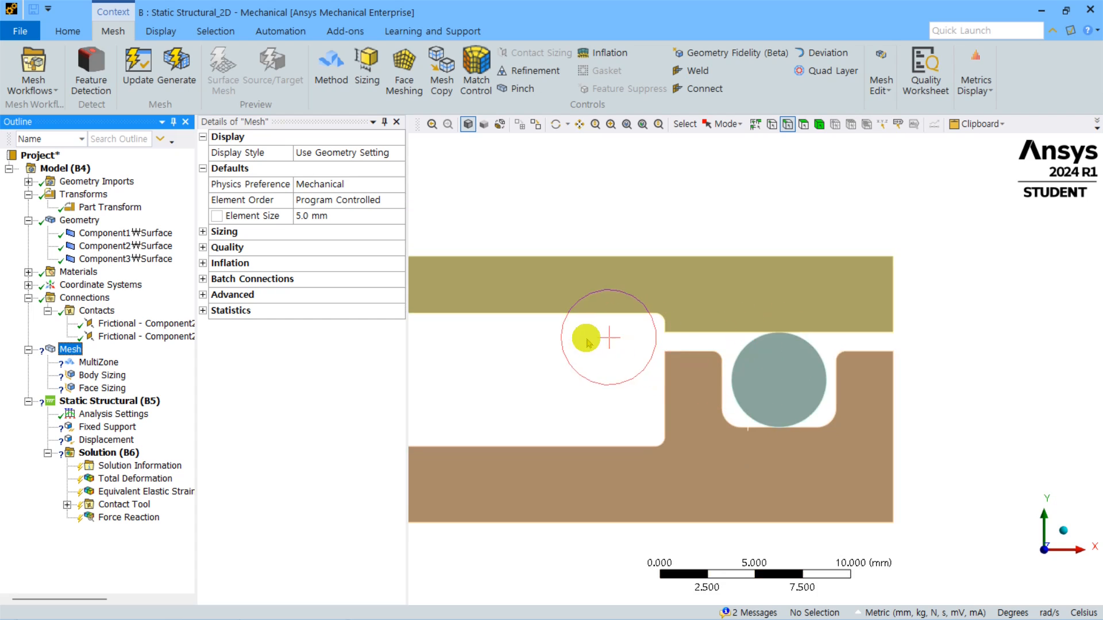
middle_click_drag(684, 366, 770, 361, "ctrl")
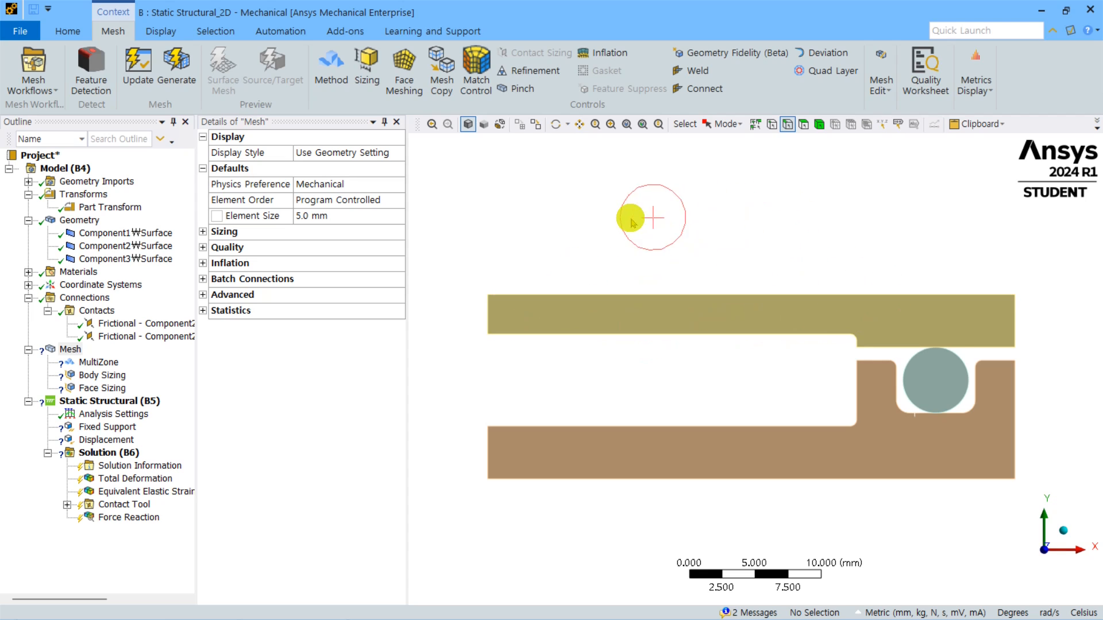
left_click(342, 213)
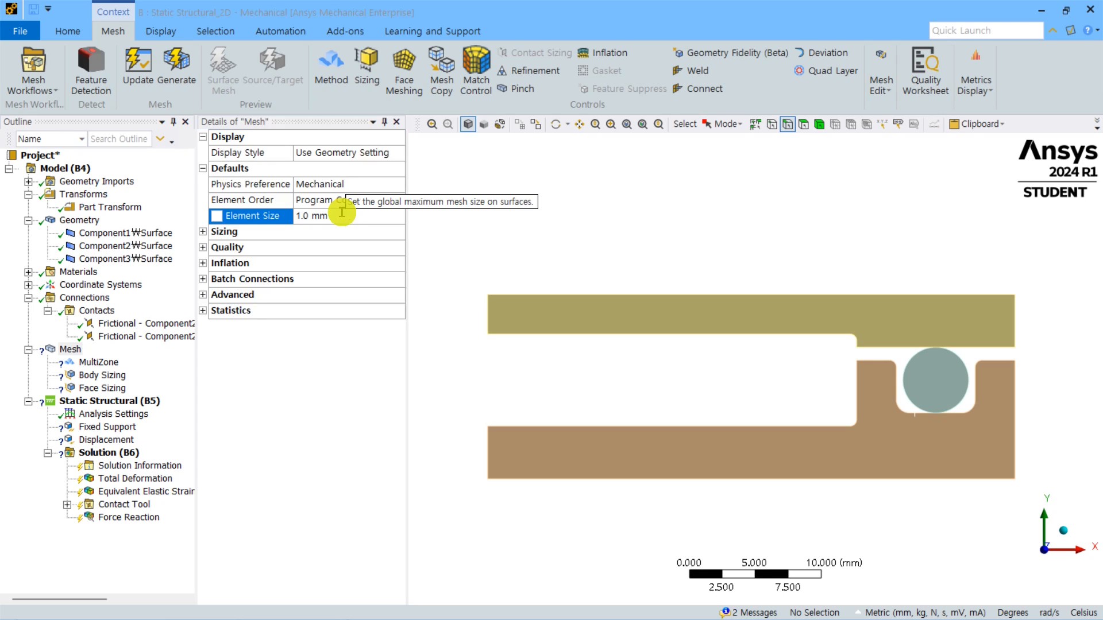
Step: Scope the existing mesh method to the O-ring body and set its Free Face Mesh Type to All Quad
left_click(99, 362)
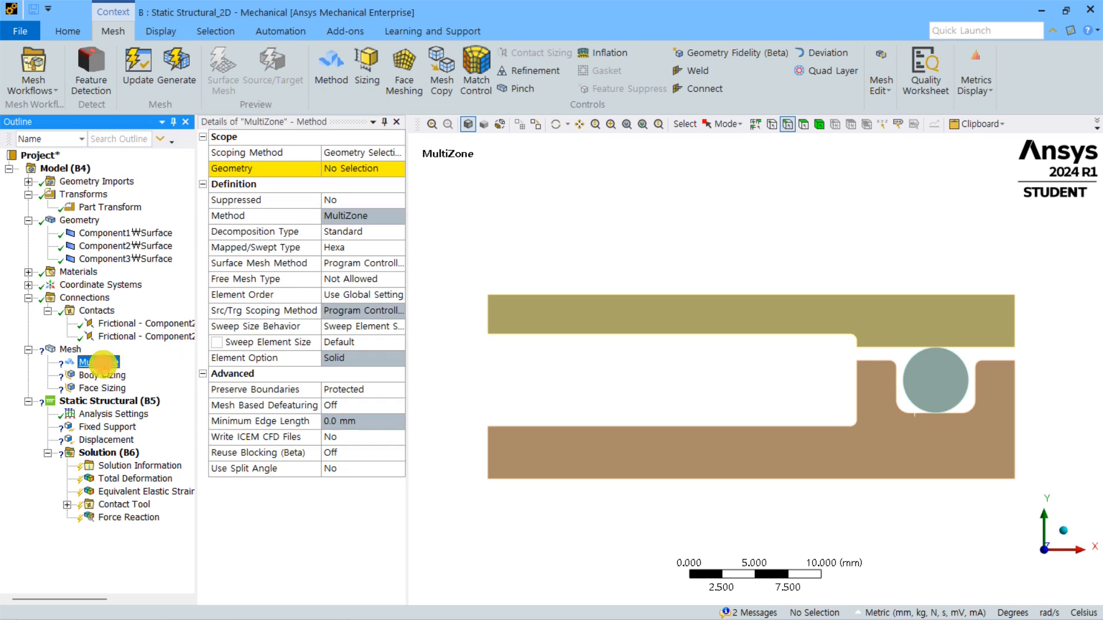
left_click(345, 168)
left_click(936, 377)
left_click(342, 167)
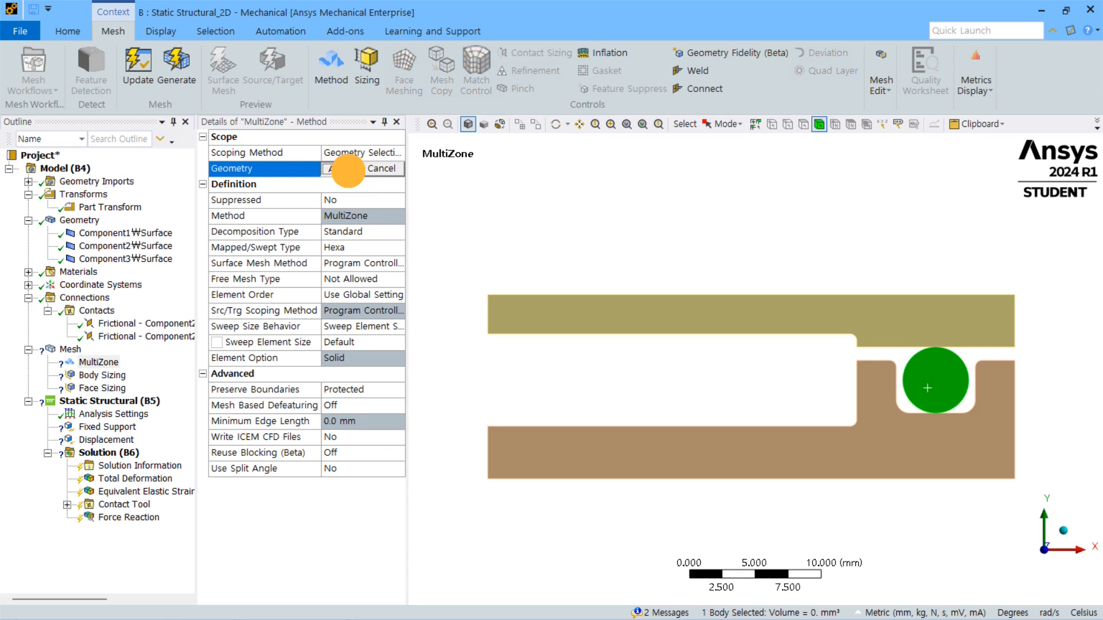
left_click(364, 246)
left_click(400, 248)
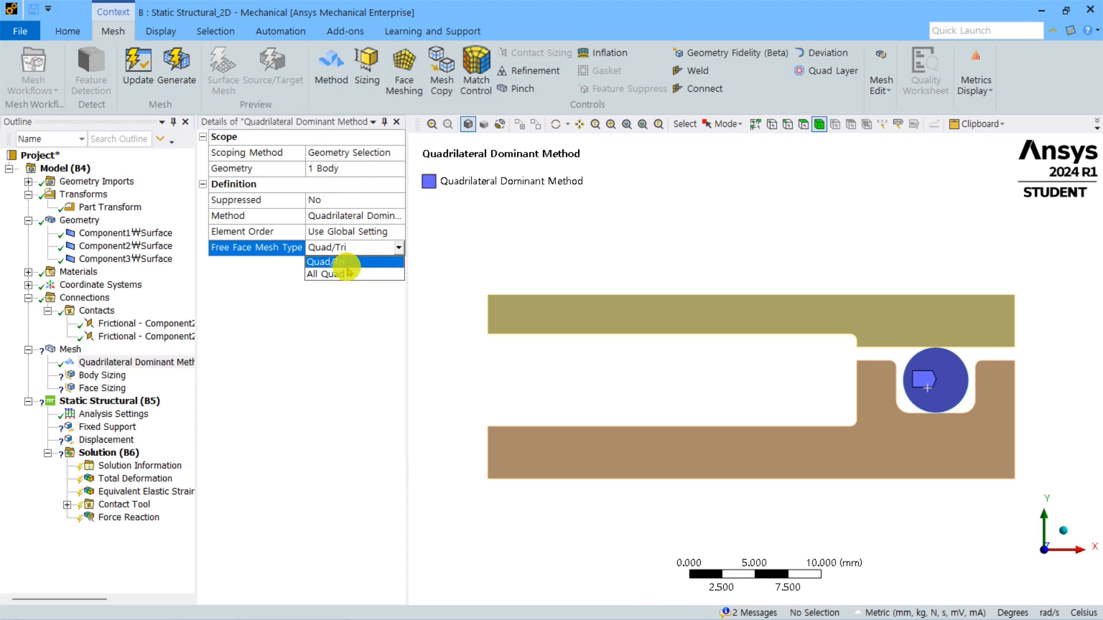
left_click(340, 270)
Step: Scope the Body Sizing to the O-ring body with an element size of 0.2 mm
left_click(109, 375)
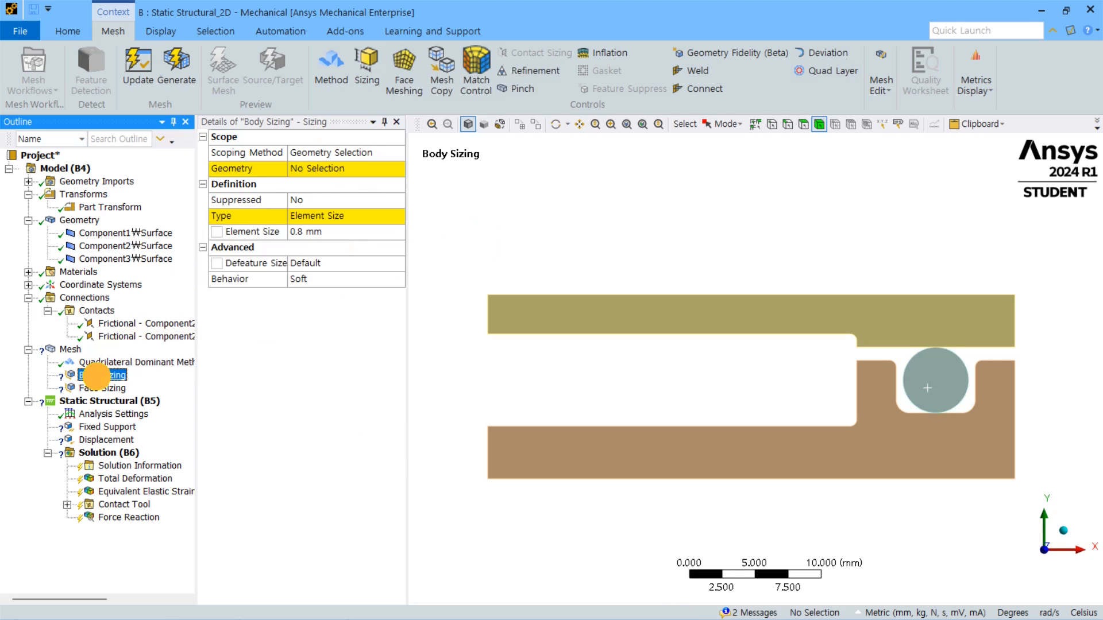
left_click(336, 168)
left_click(933, 379)
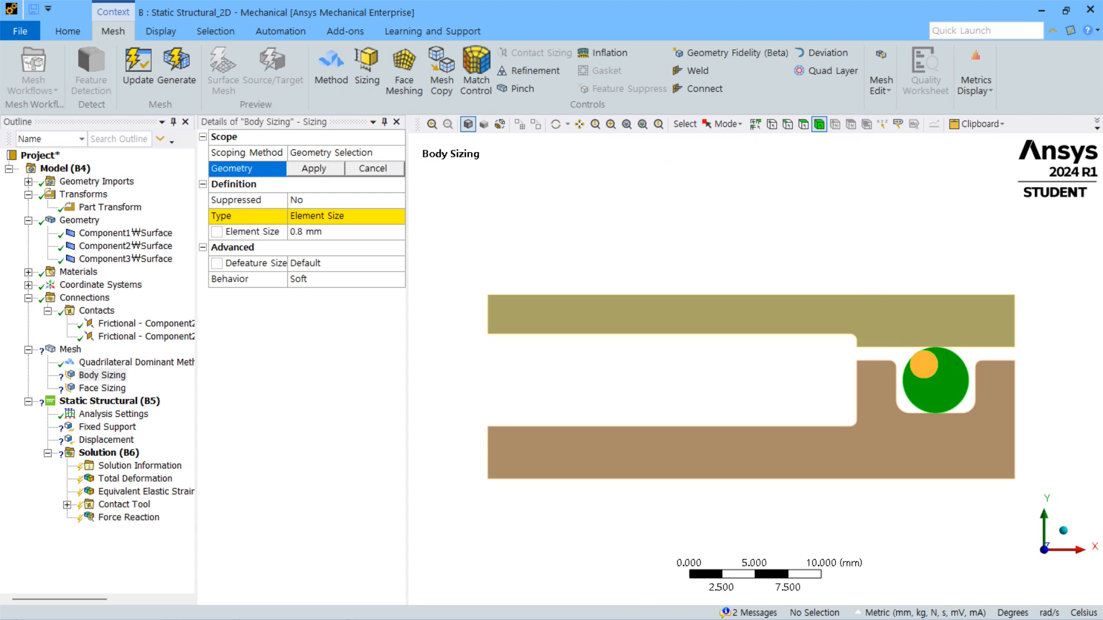
left_click(309, 168)
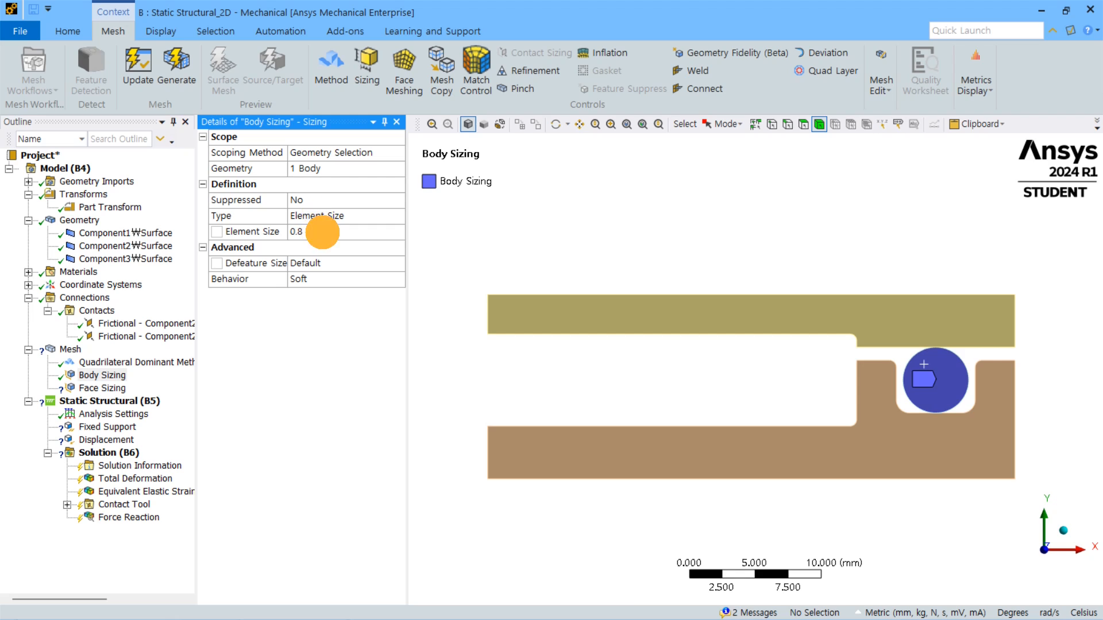
left_click(322, 232)
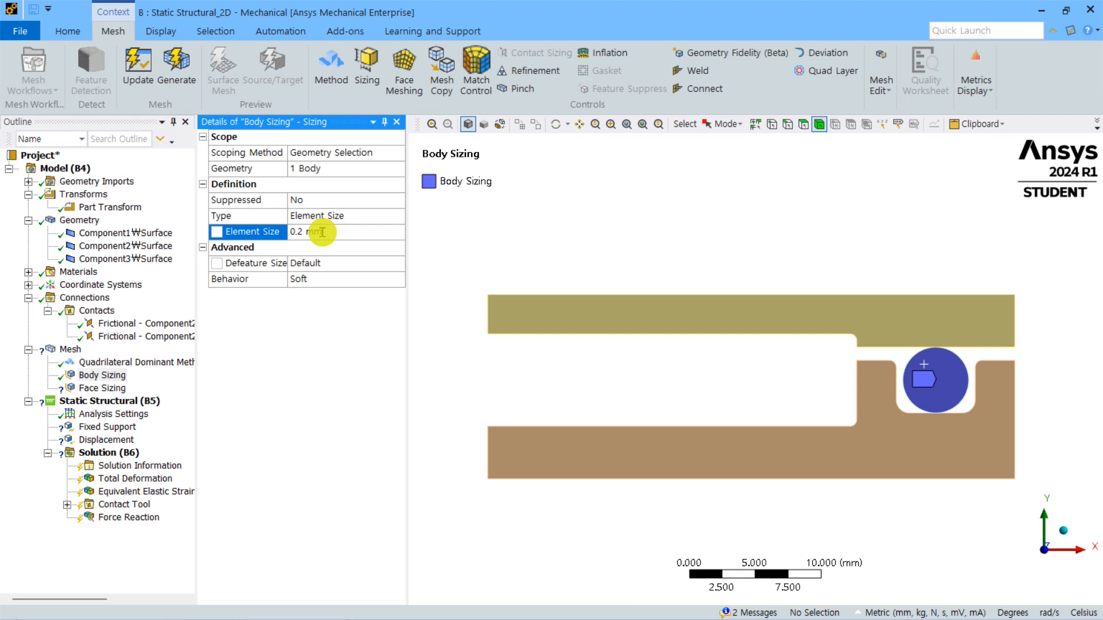
Step: Scope the remaining mesh sizing to the 9 connected edges along Component1's groove and set its element size to 0.5 mm
left_click(104, 389)
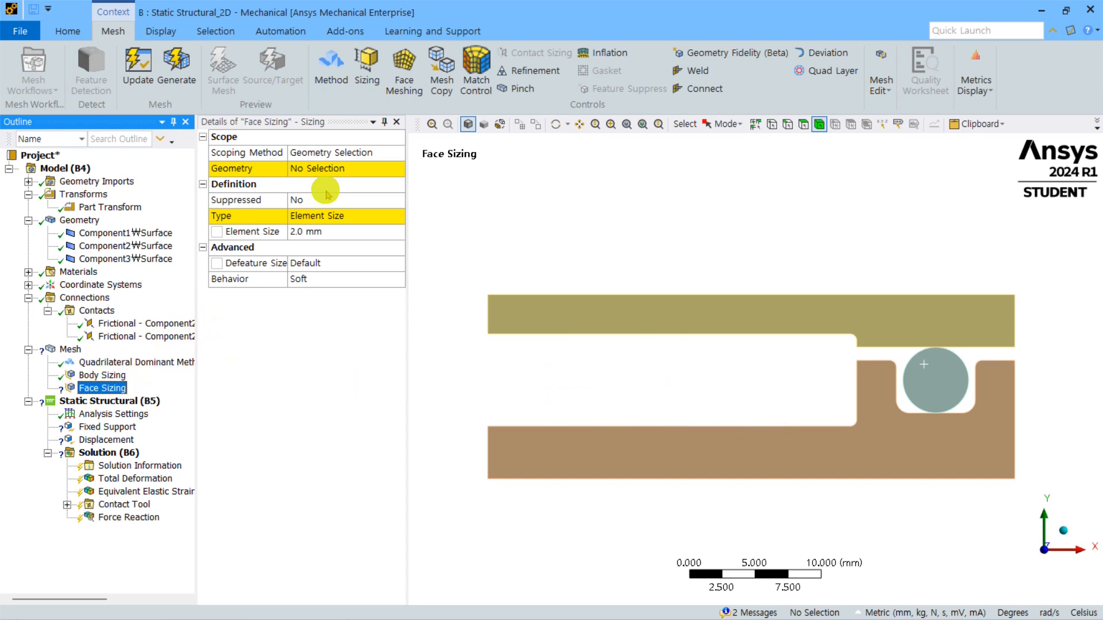
left_click(315, 167)
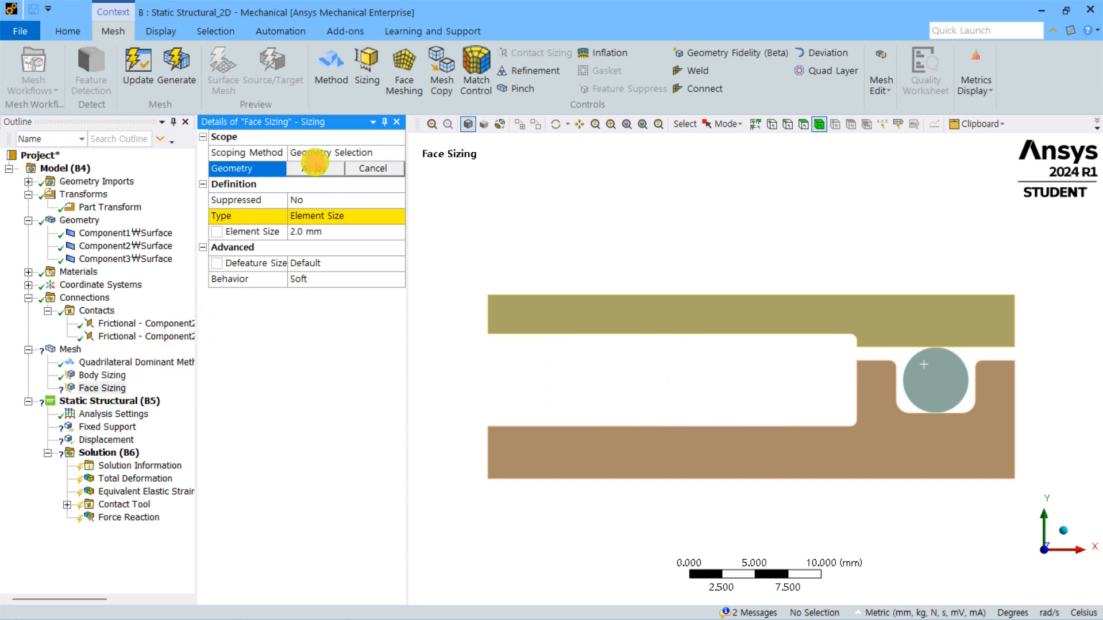
left_click(790, 125)
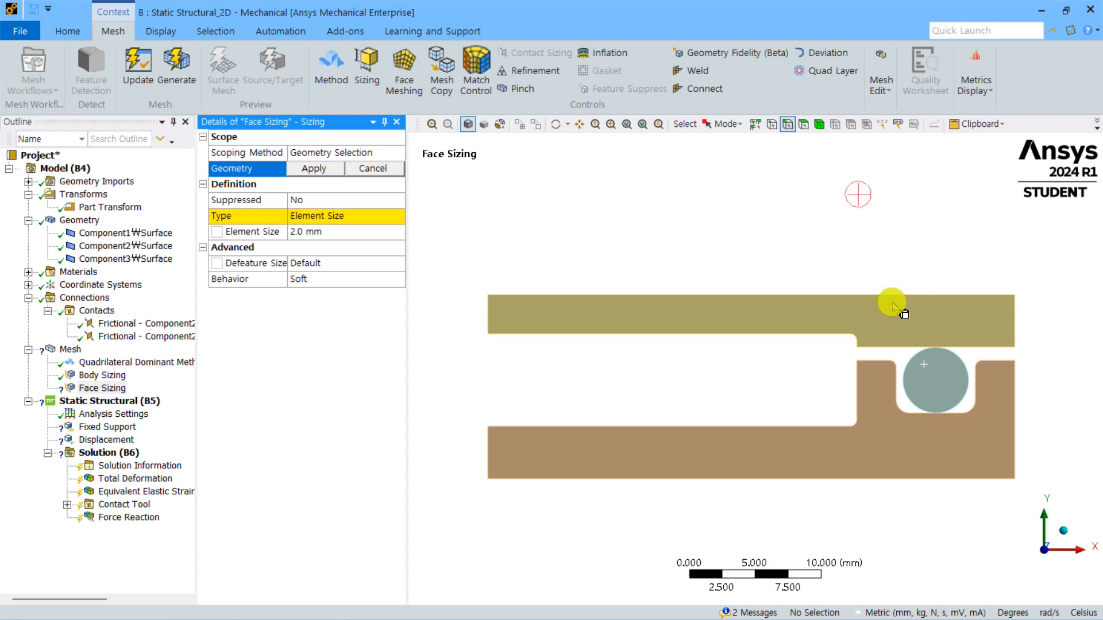
left_click(914, 414)
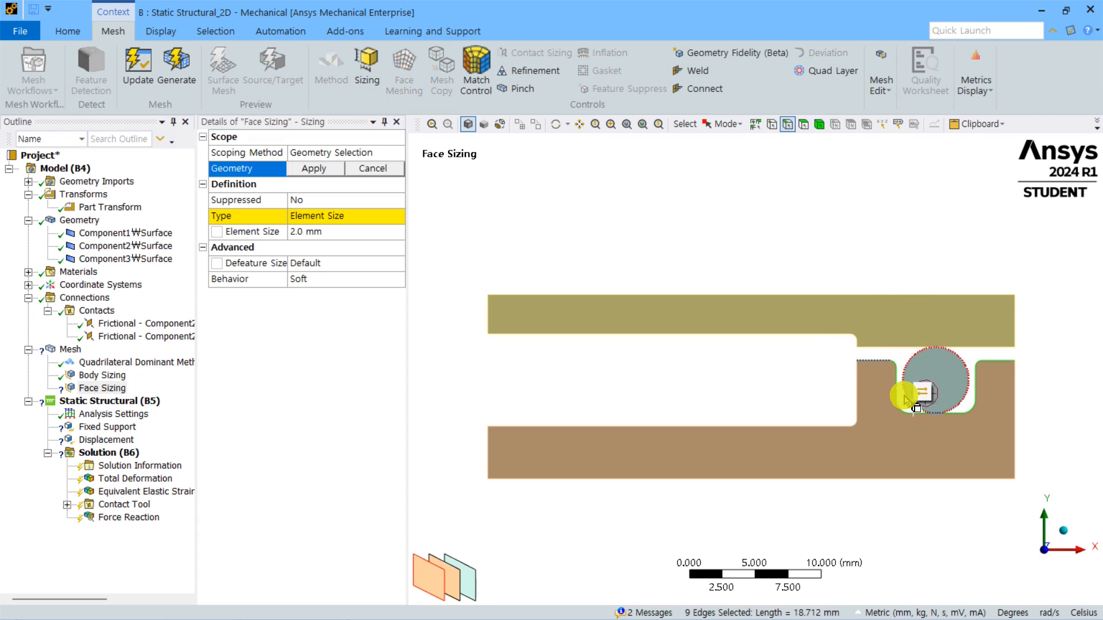
left_click(312, 169)
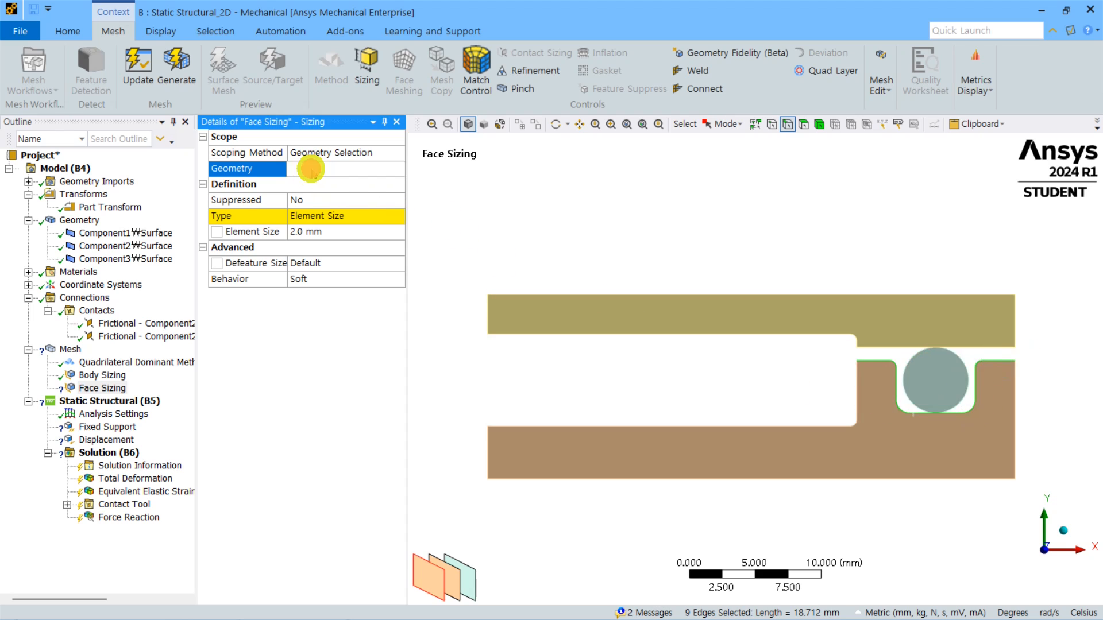
left_click(326, 232)
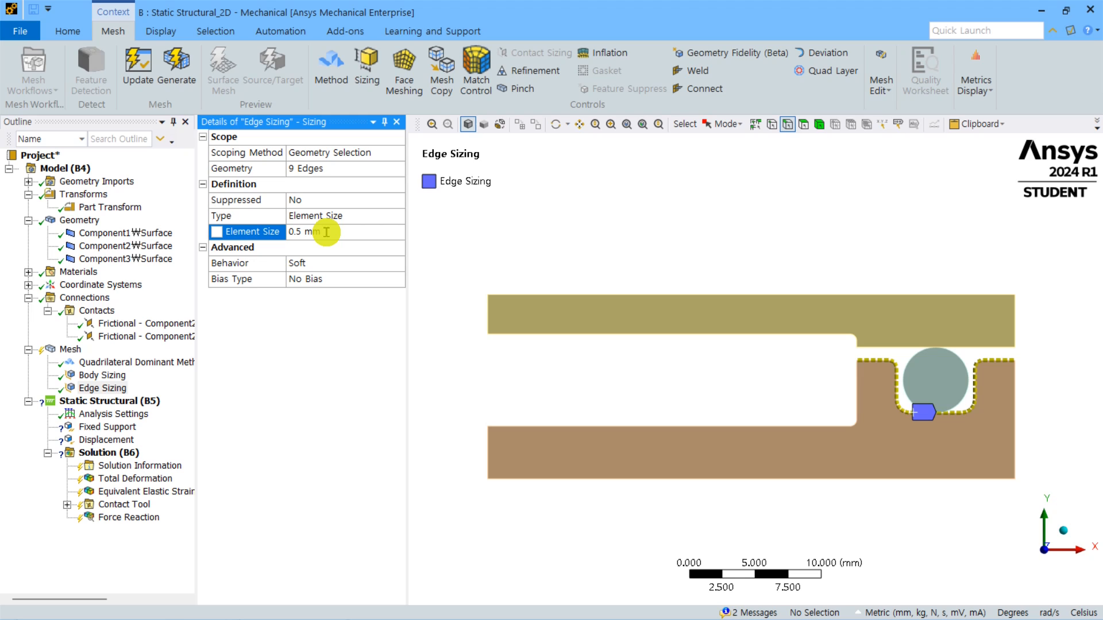
left_click(566, 206)
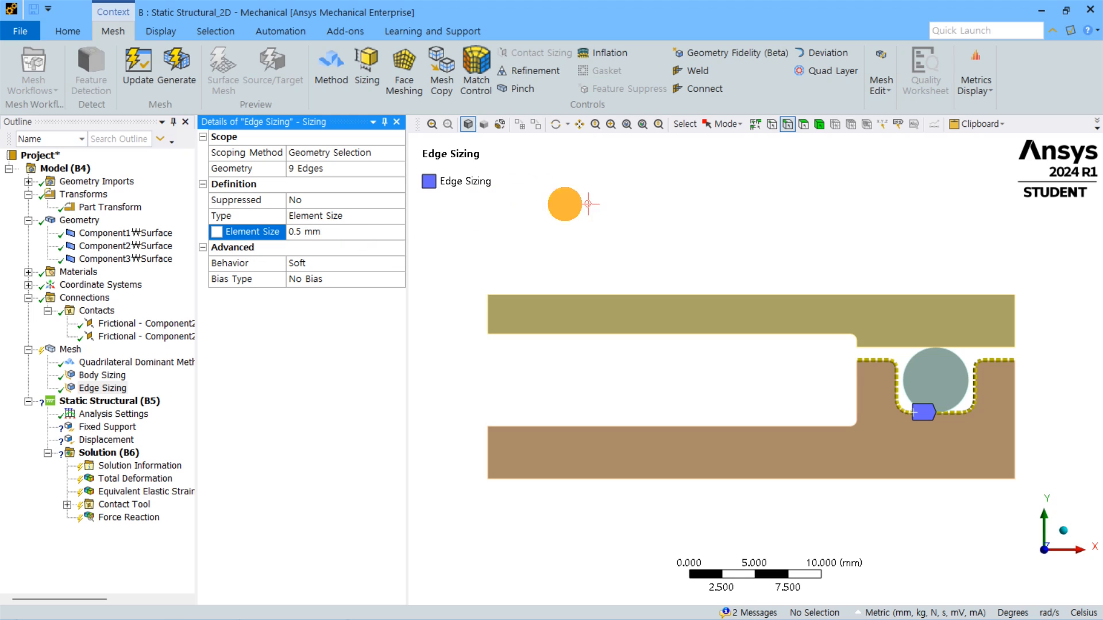
Step: Generate the mesh for the three surface bodies
left_click(73, 347)
right_click(73, 348)
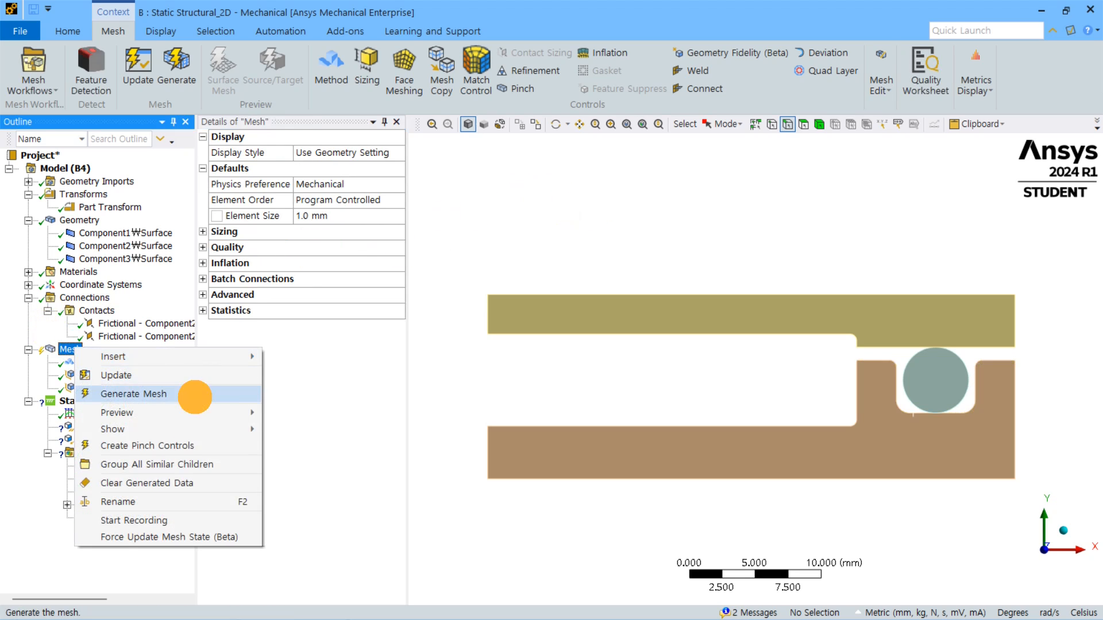
left_click(155, 388)
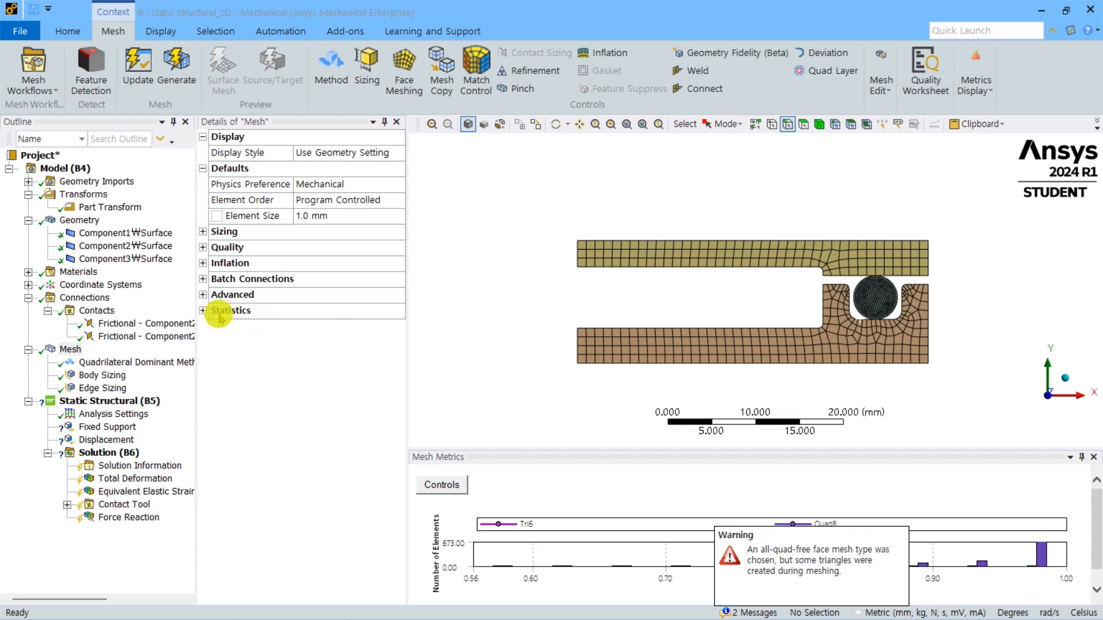
Step: Examine the mesh statistics and the element layout around the O-ring, groove and cover
left_click(204, 311)
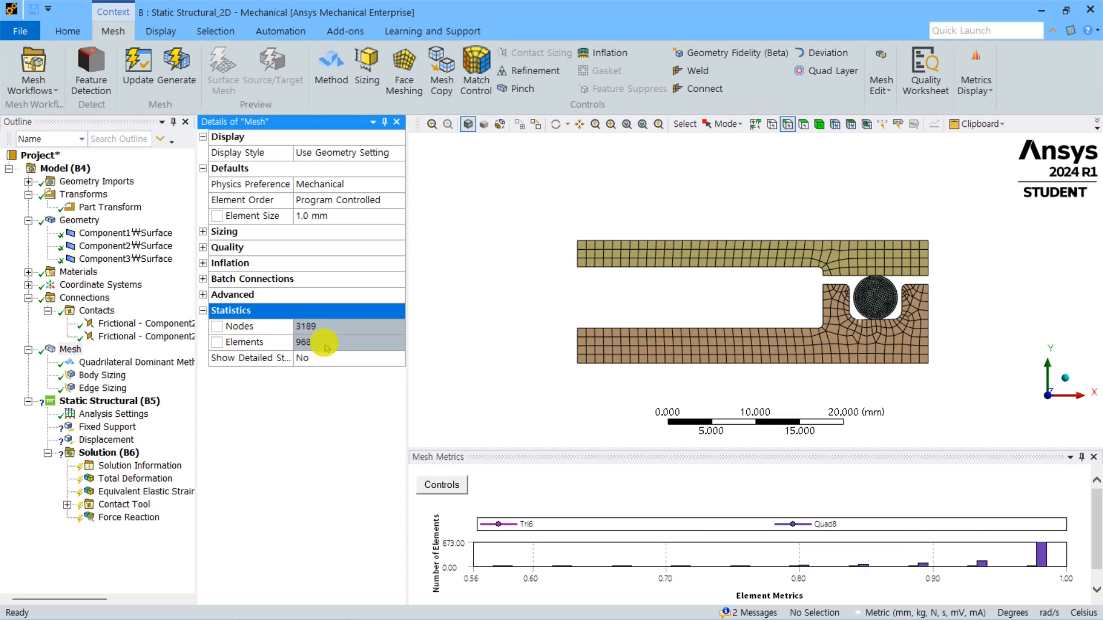
right_click_drag(830, 235, 963, 351)
scroll(701, 333, "up", 3)
middle_click_drag(703, 333, 778, 270, "ctrl")
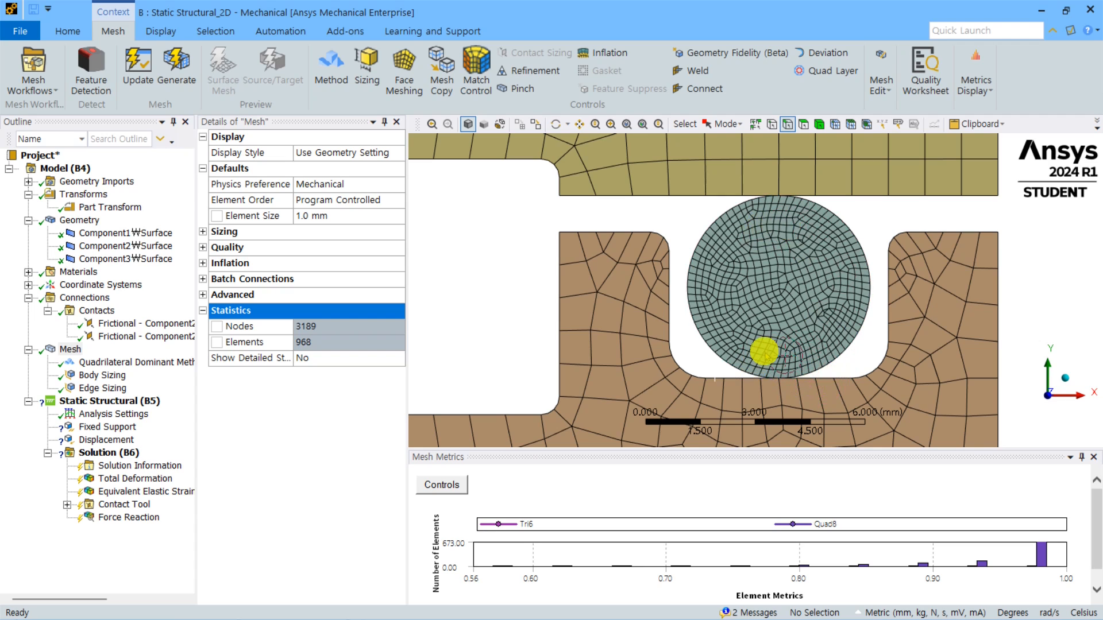
scroll(764, 352, "down", 2)
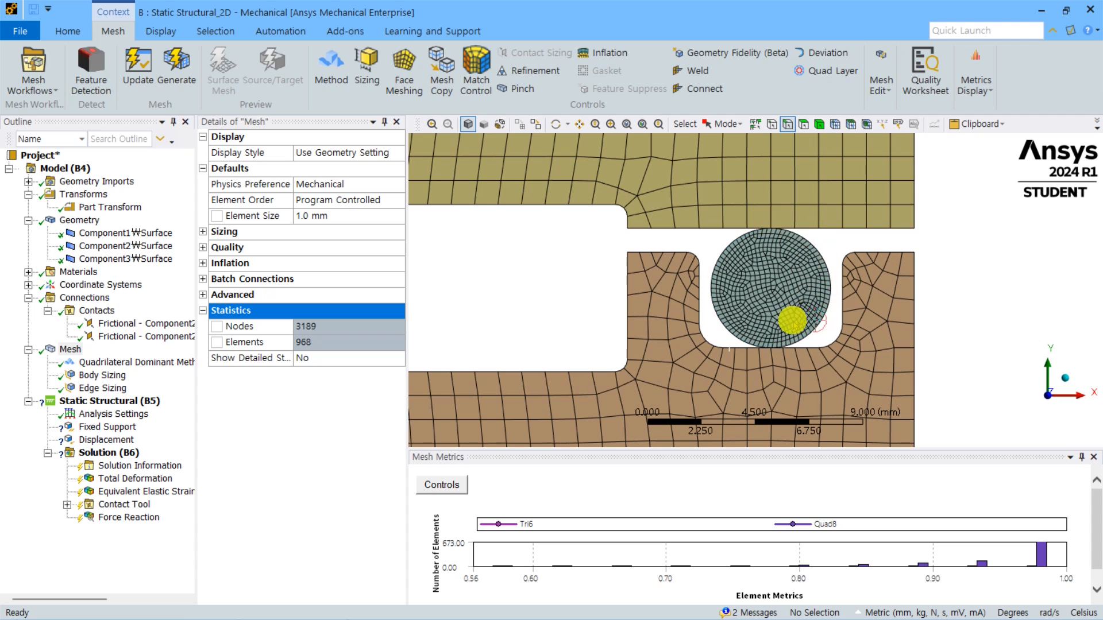
scroll(779, 317, "down", 3)
middle_click_drag(741, 276, 866, 276, "ctrl")
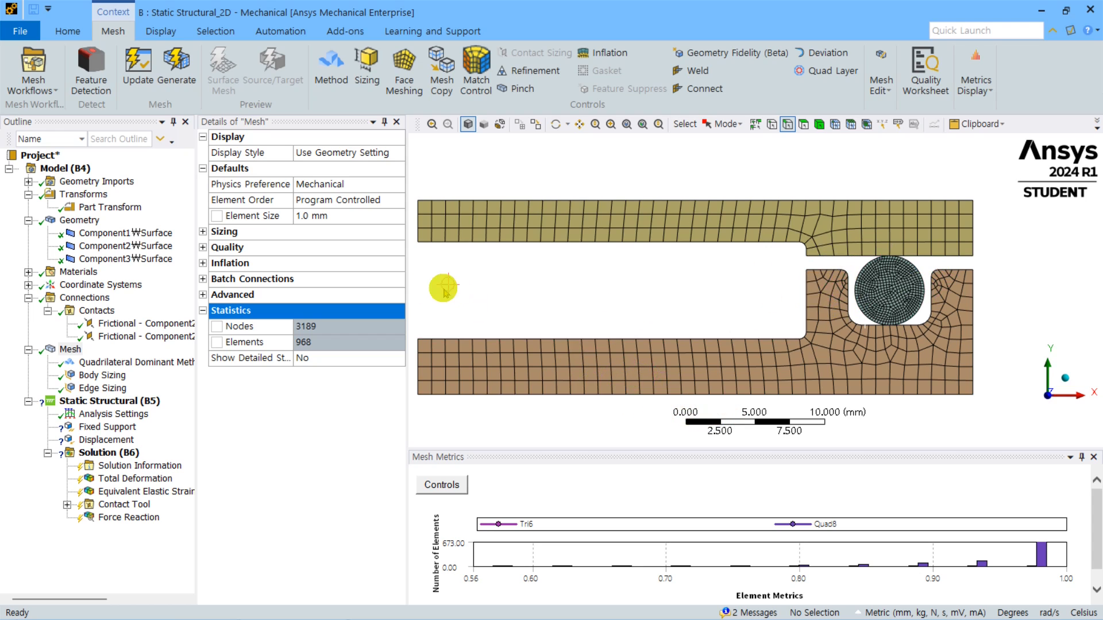
Step: Scope the Fixed Support to the bottom edge of the Component1 base
scroll(117, 401, "right", 2)
left_click(117, 400)
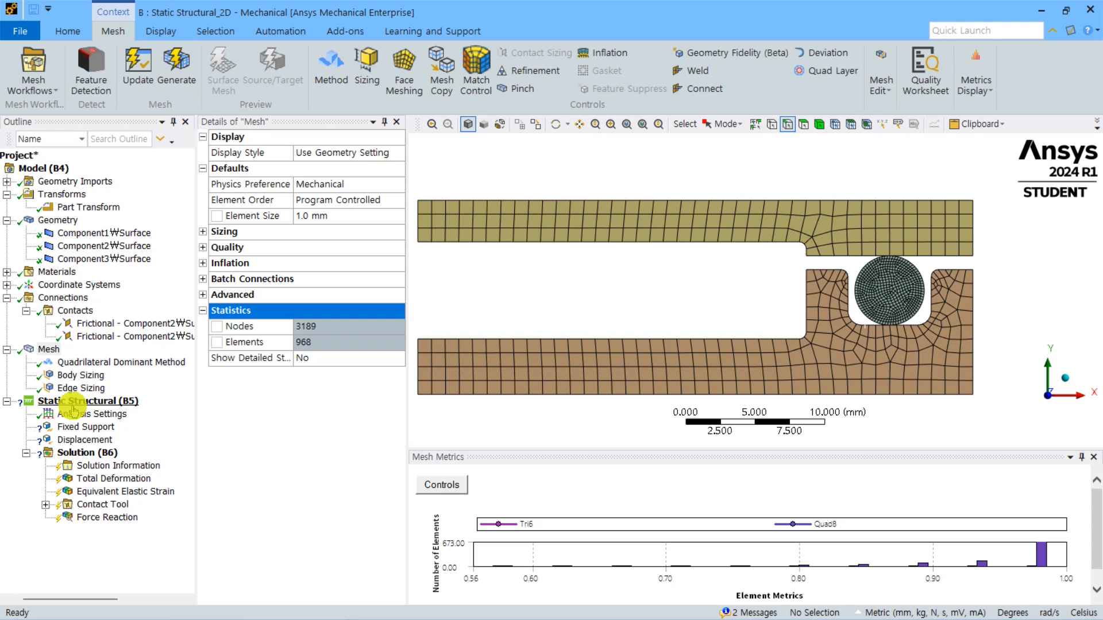
scroll(26, 594, "left", 2)
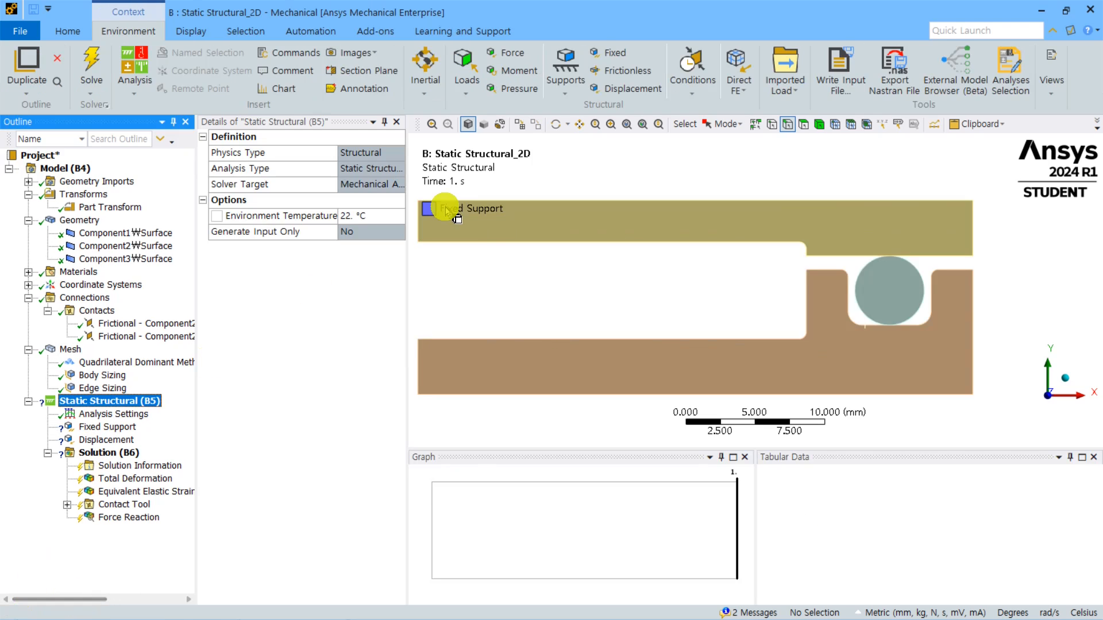
left_click(107, 427)
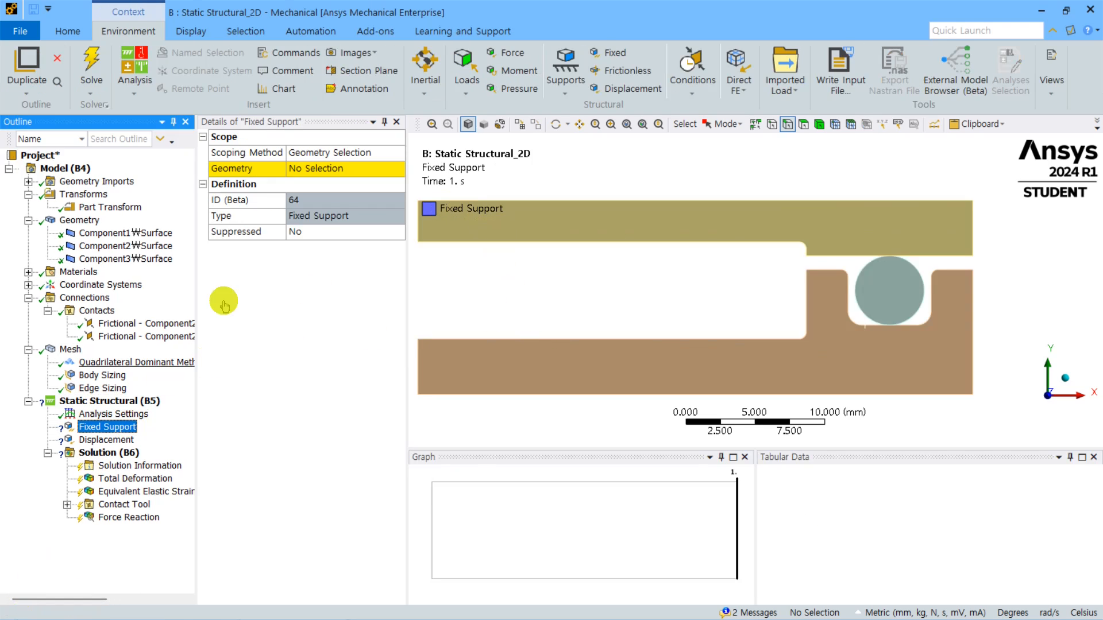
left_click(297, 170)
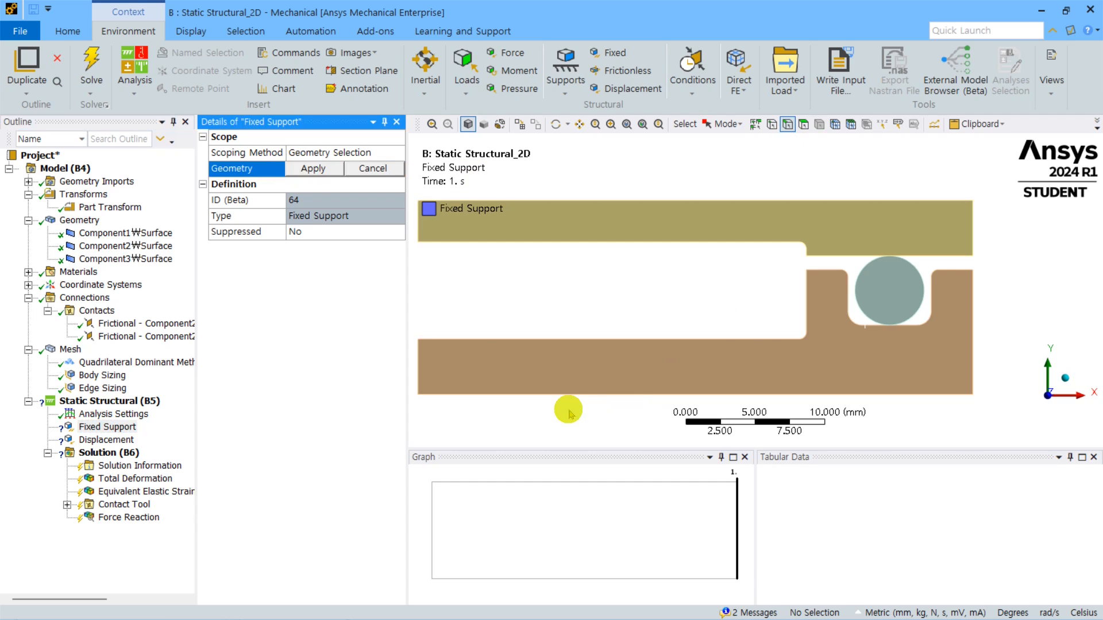
left_click(577, 395)
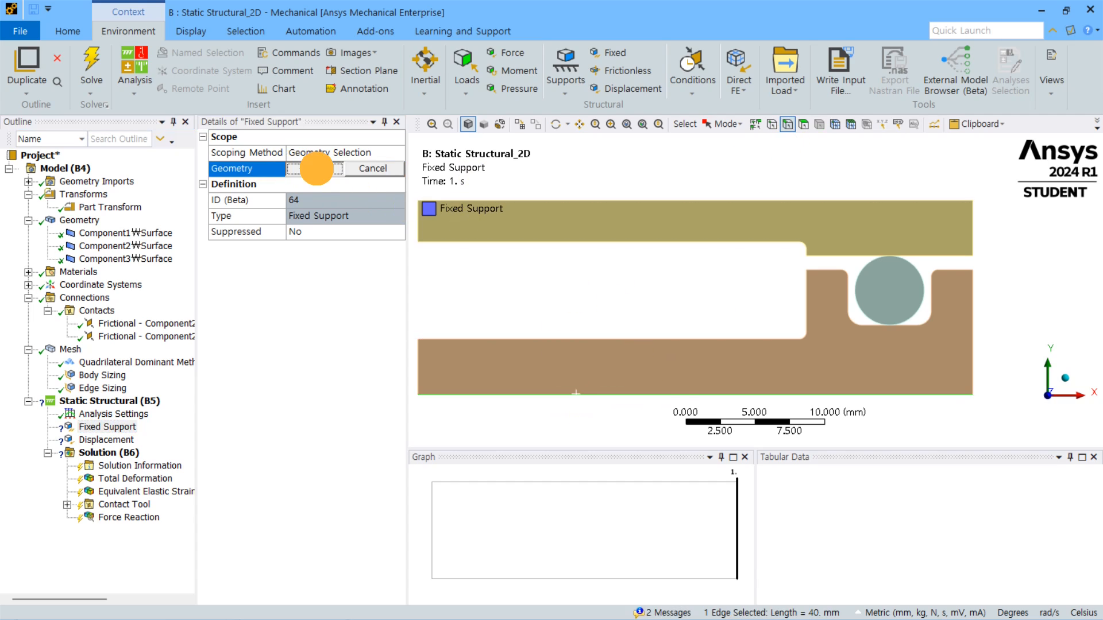
left_click(316, 169)
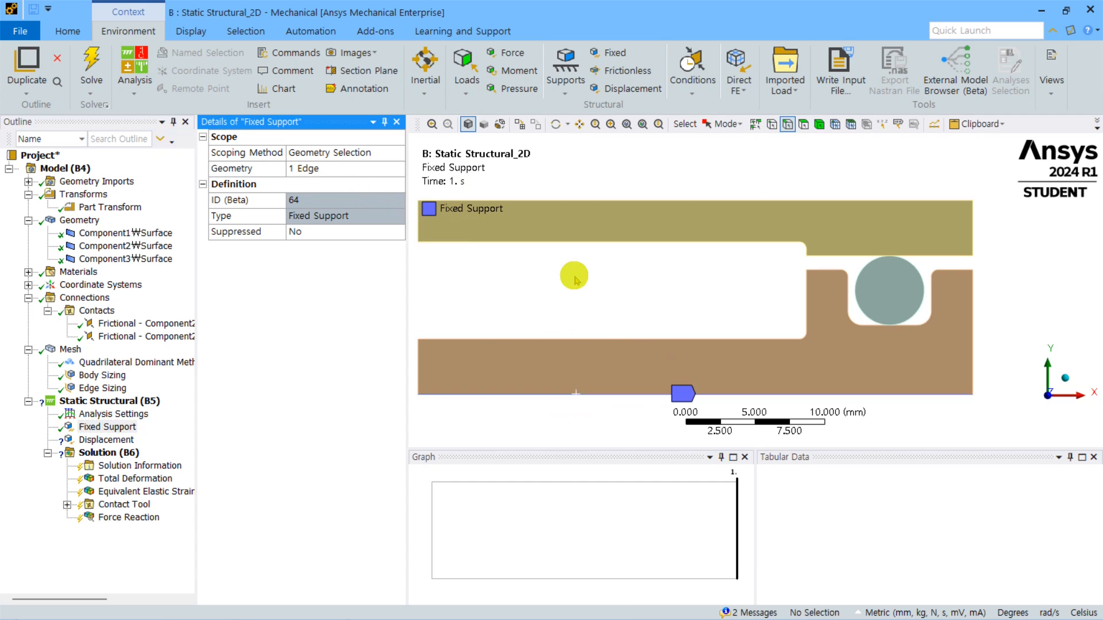
Step: Scope the Displacement load to the top edge of the Component3 cover
left_click(119, 440)
left_click(339, 170)
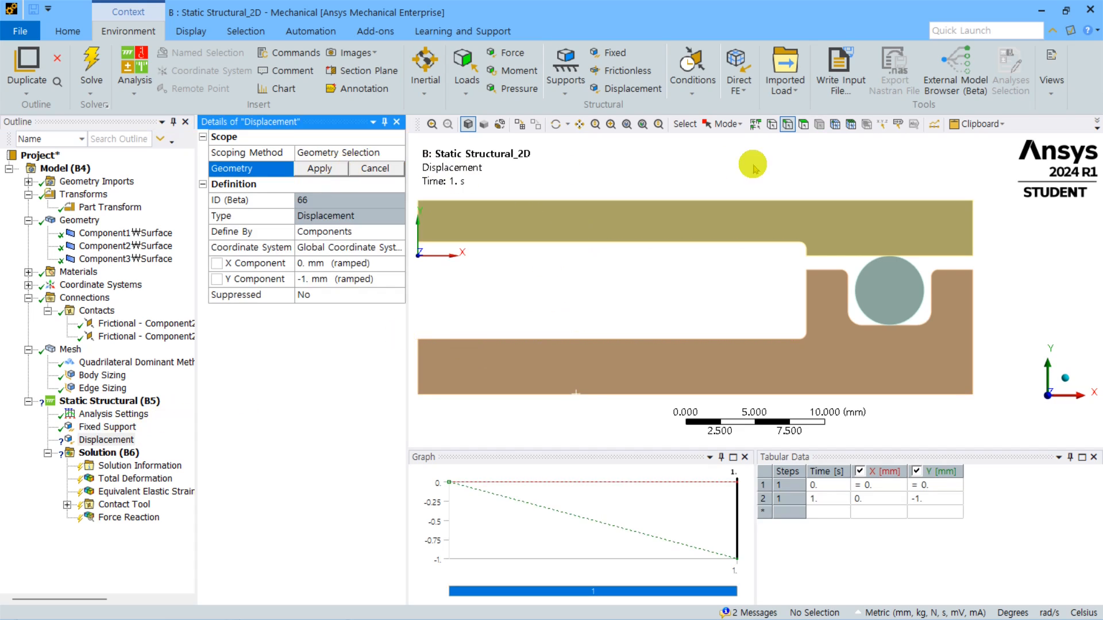
left_click(756, 204)
left_click(319, 169)
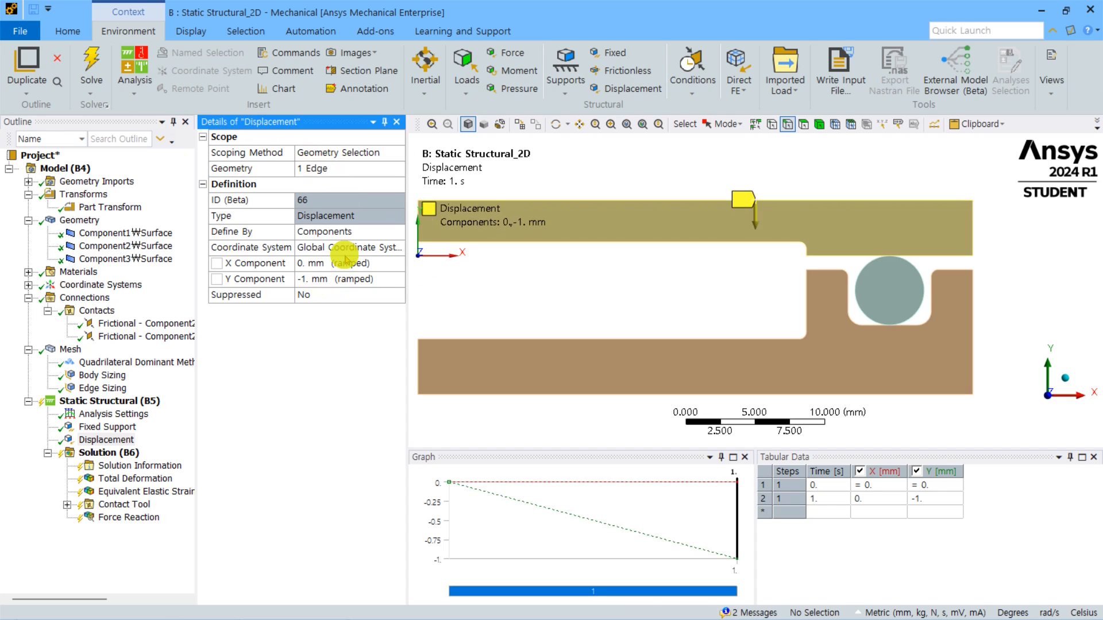
Step: Review the O-ring-to-base frictional contact, the analysis settings and the deformation, strain and force reaction result objects
scroll(689, 236, "down", 3)
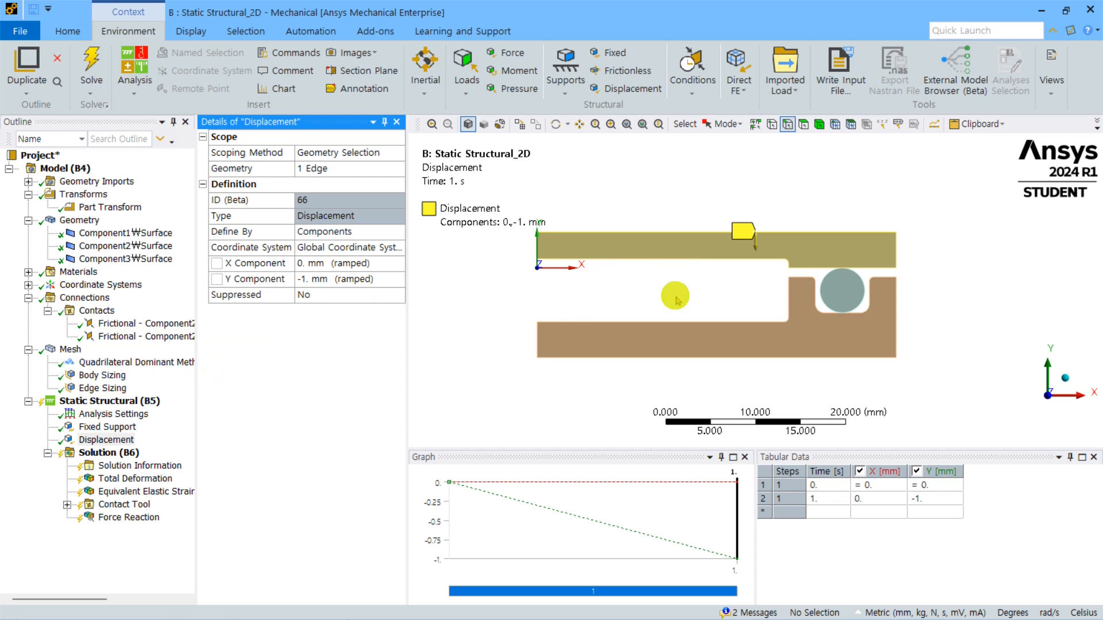
left_click(173, 336)
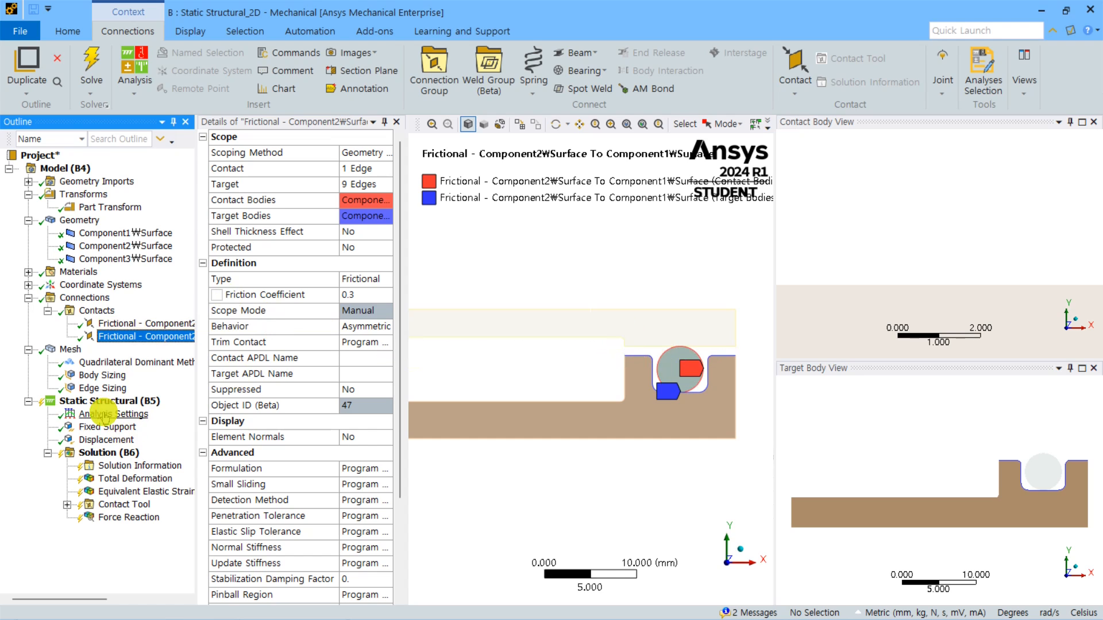
left_click(104, 414)
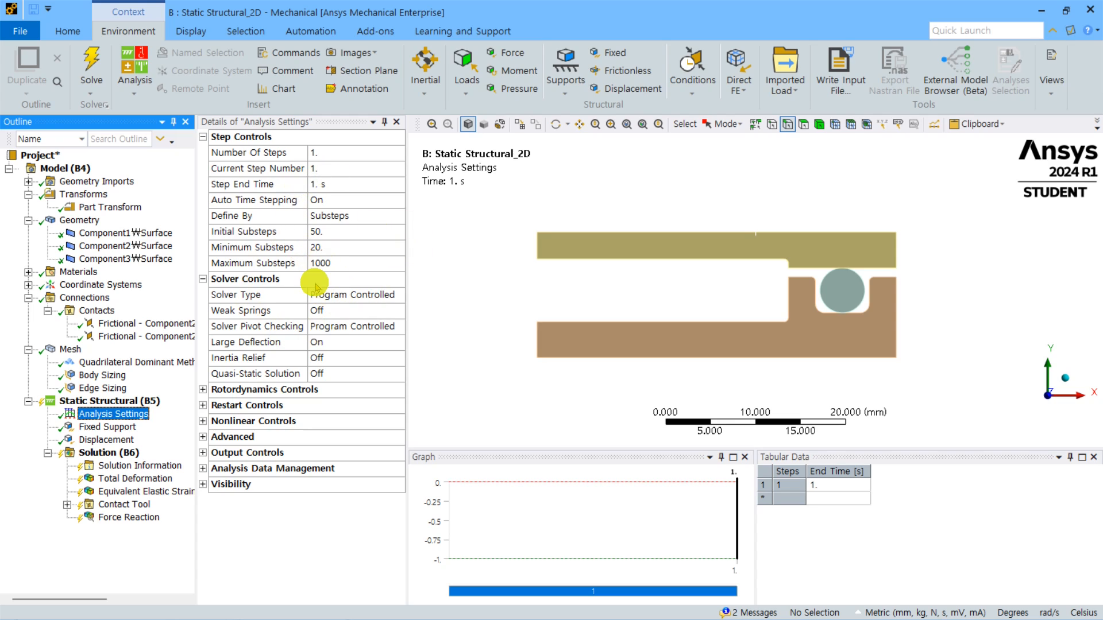
left_click(109, 454)
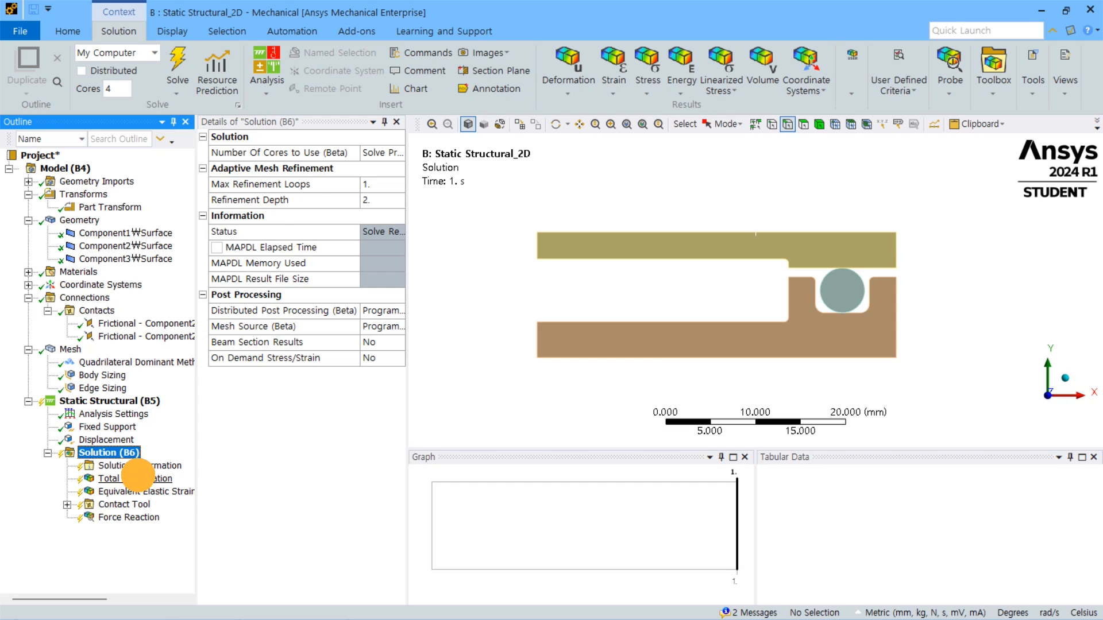
left_click(137, 479)
left_click(152, 491)
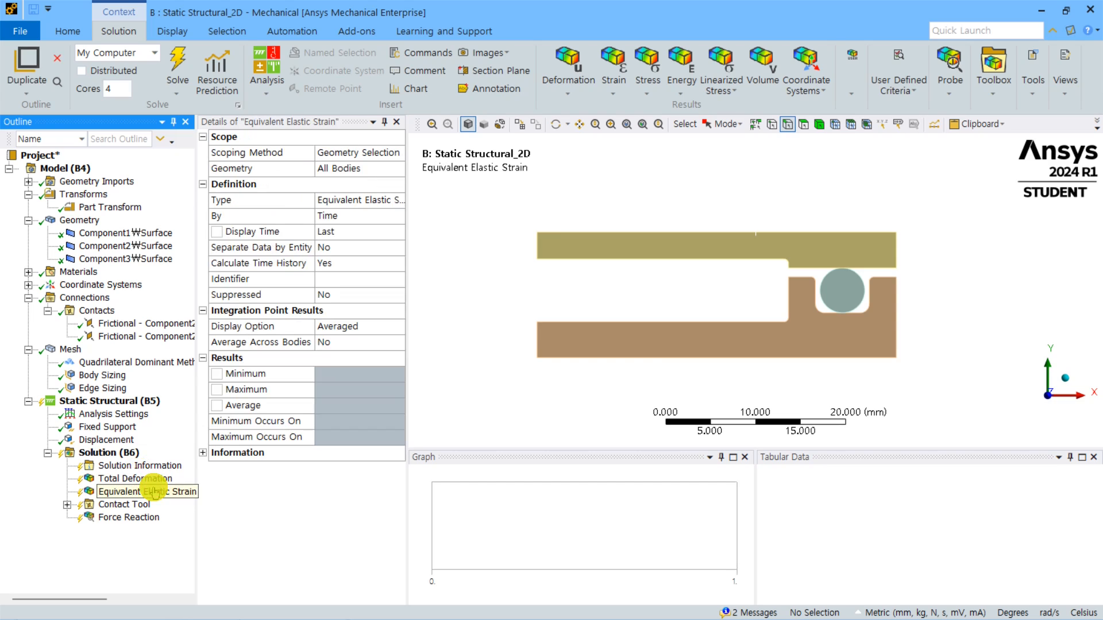
left_click(145, 518)
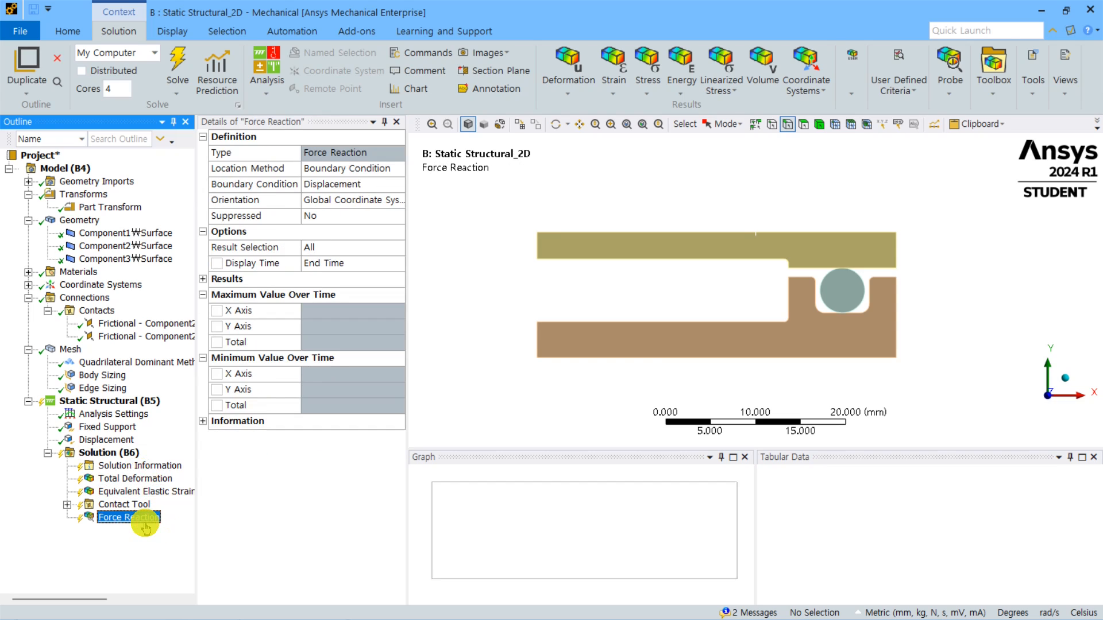
Step: Solve the Static Structural analysis
left_click(115, 452)
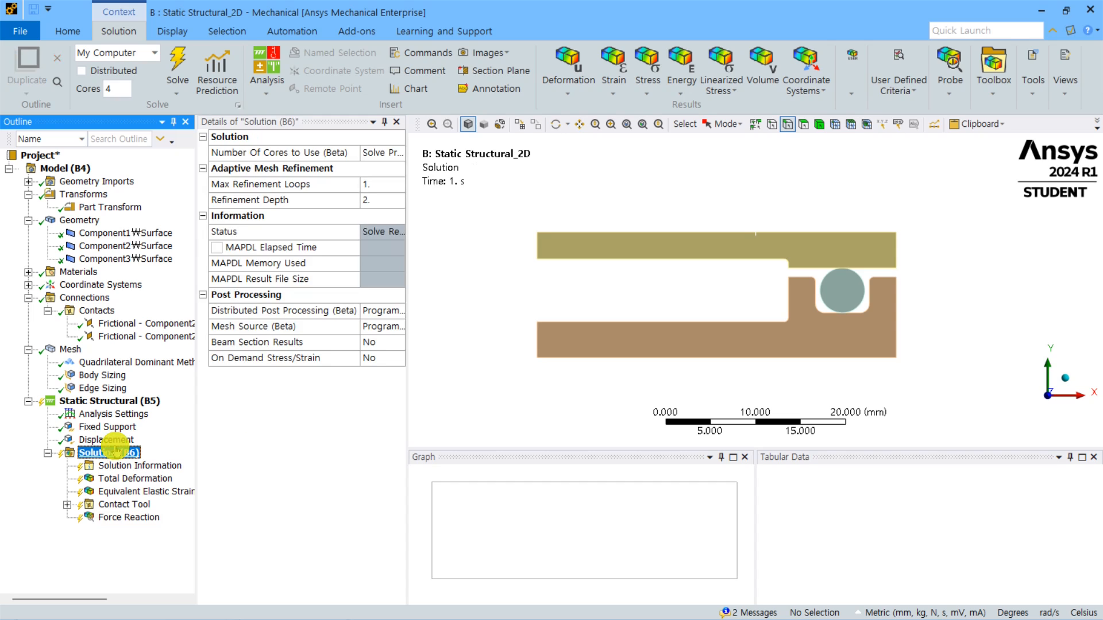
right_click(115, 451)
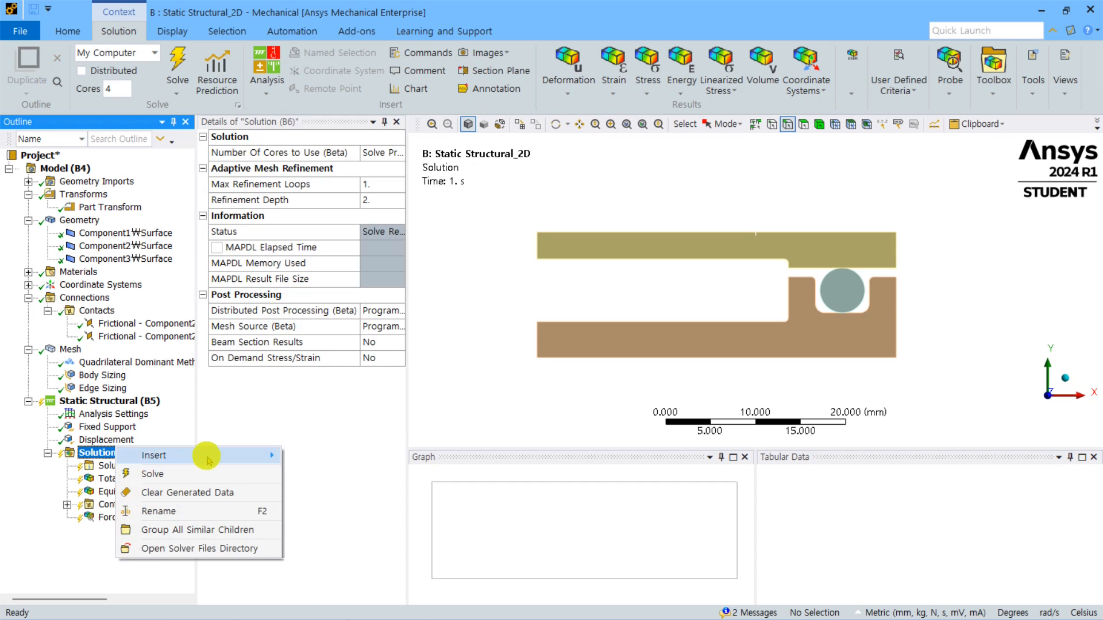
left_click(194, 476)
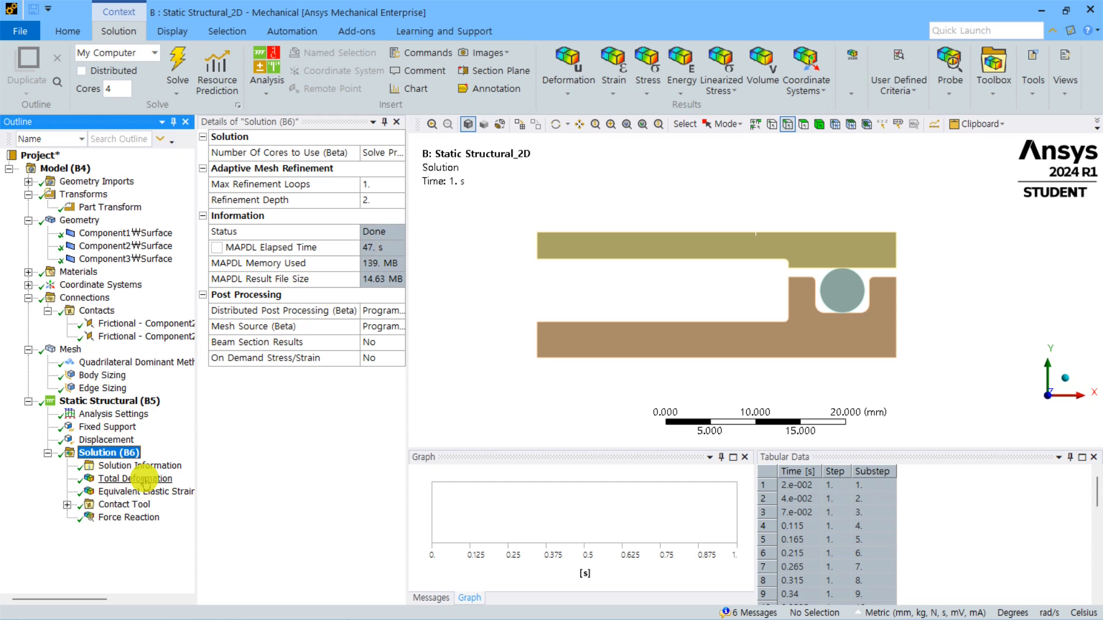
Step: Display the total deformation without wireframe and animate the O-ring compression in its groove
left_click(145, 480)
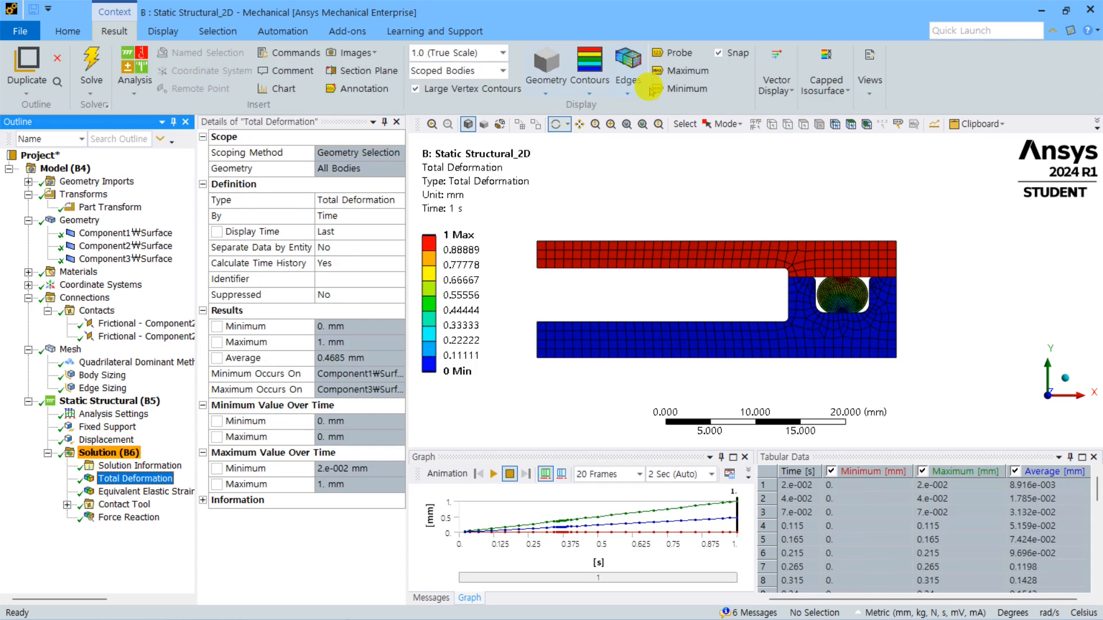
left_click(627, 86)
left_click(642, 106)
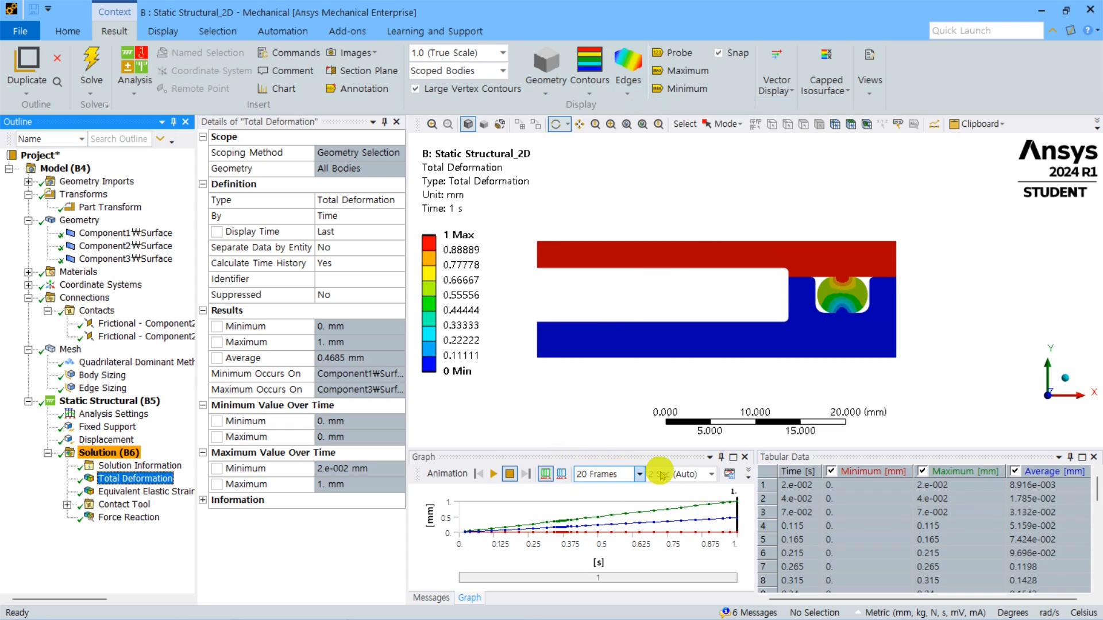
left_click(493, 474)
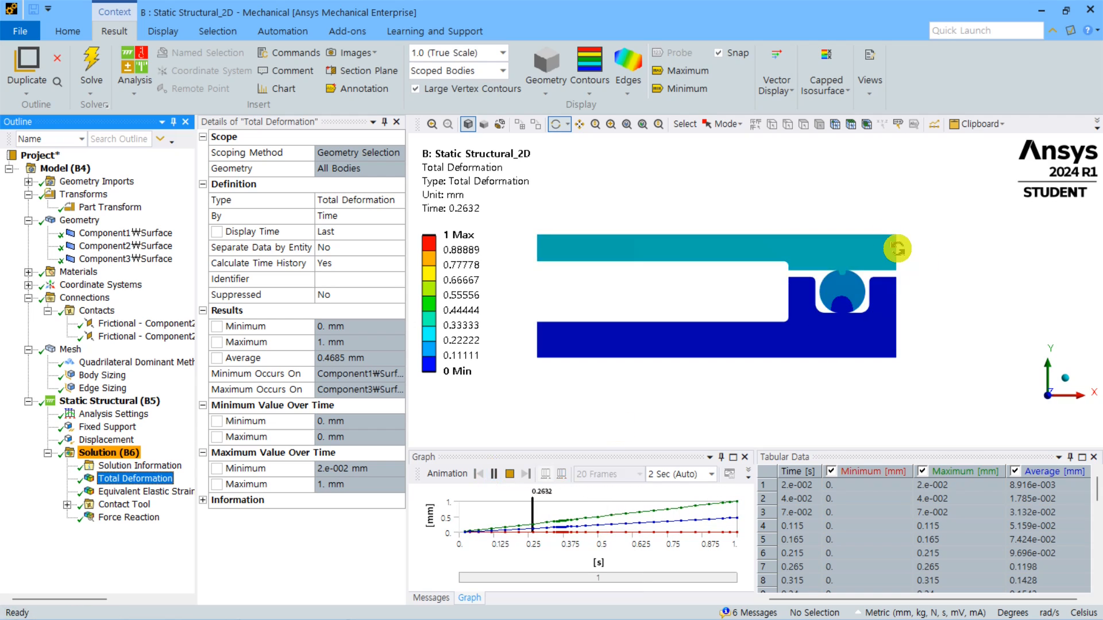
scroll(902, 329, "up", 5)
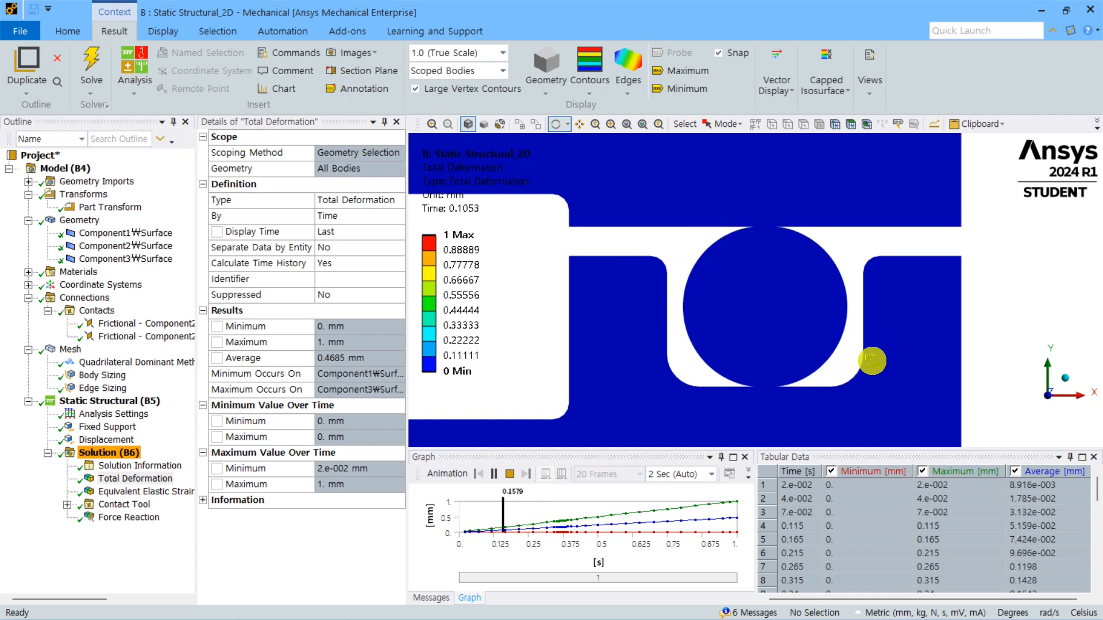
left_click(510, 474)
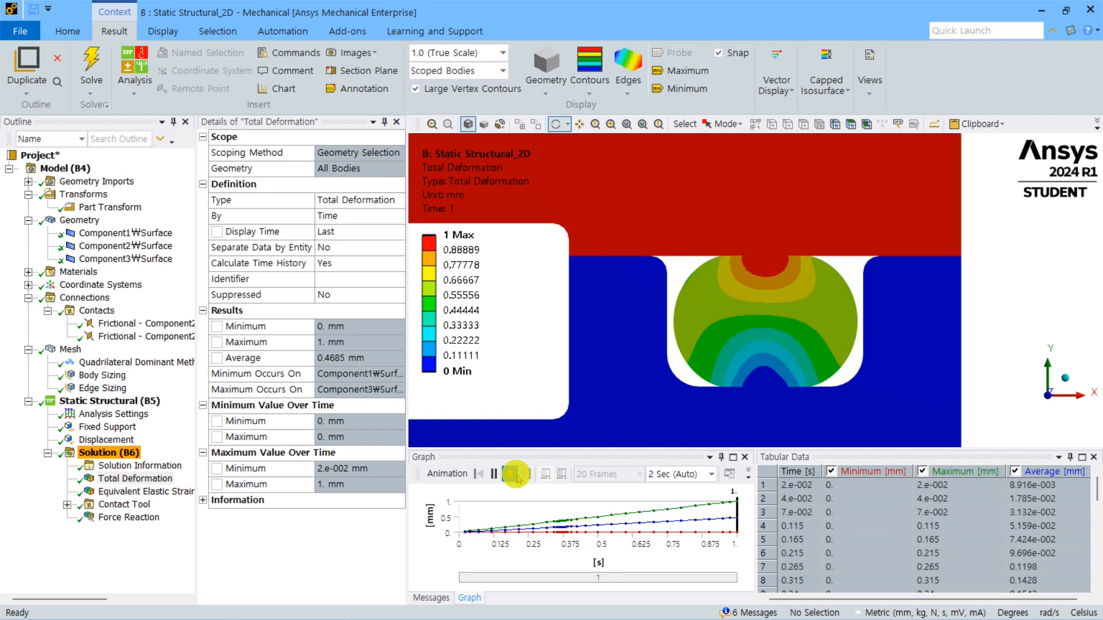
Step: Show the elements on the total deformation plot and replay the animation
left_click(632, 92)
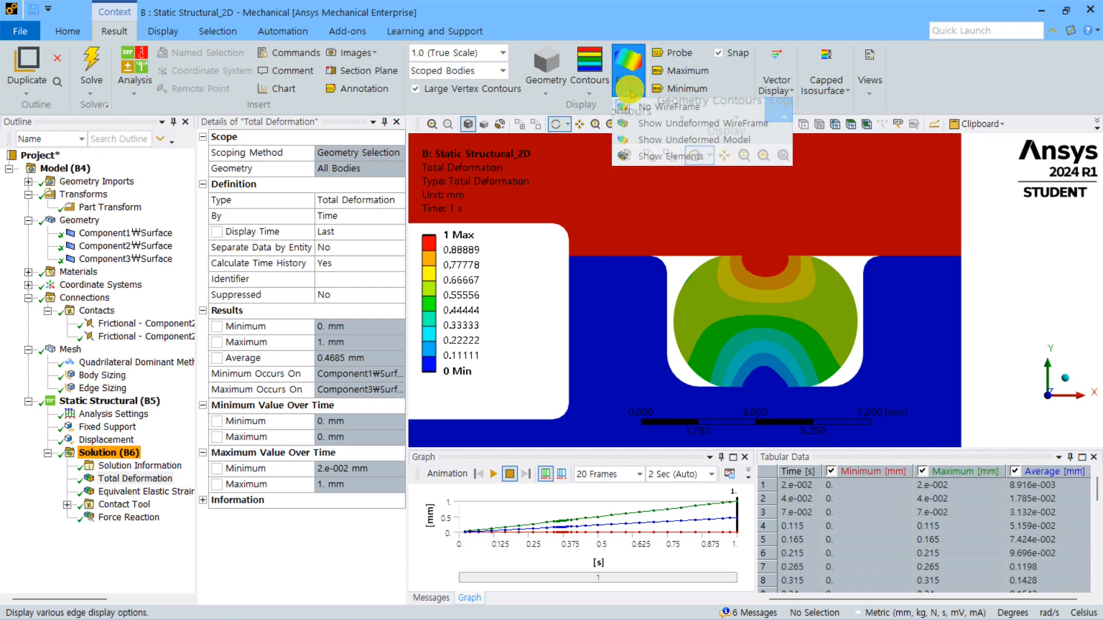
left_click(650, 154)
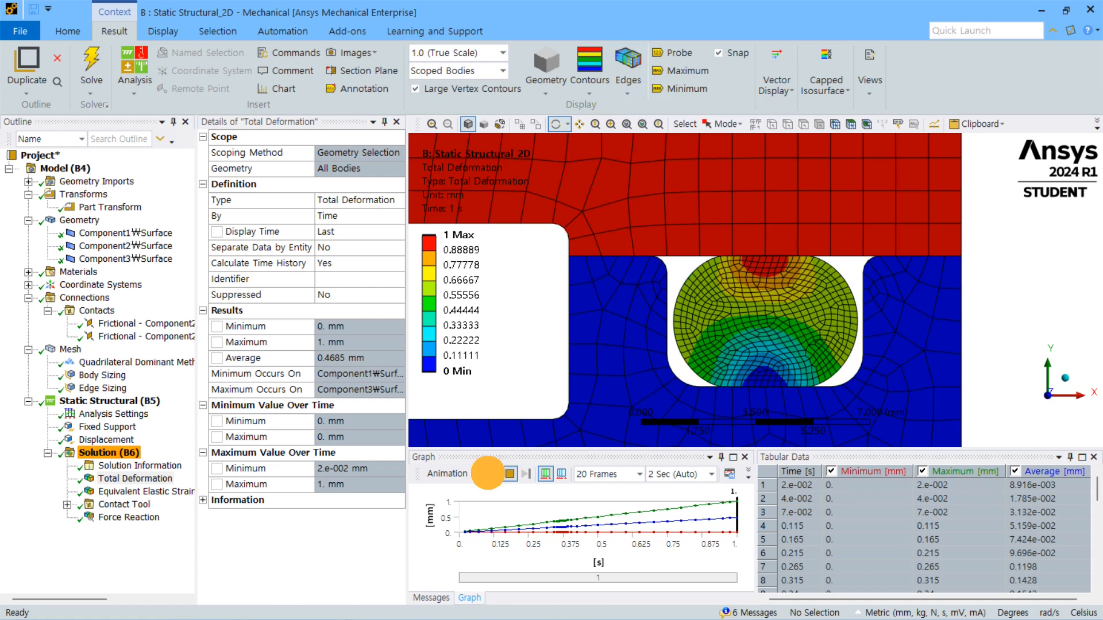
left_click(488, 473)
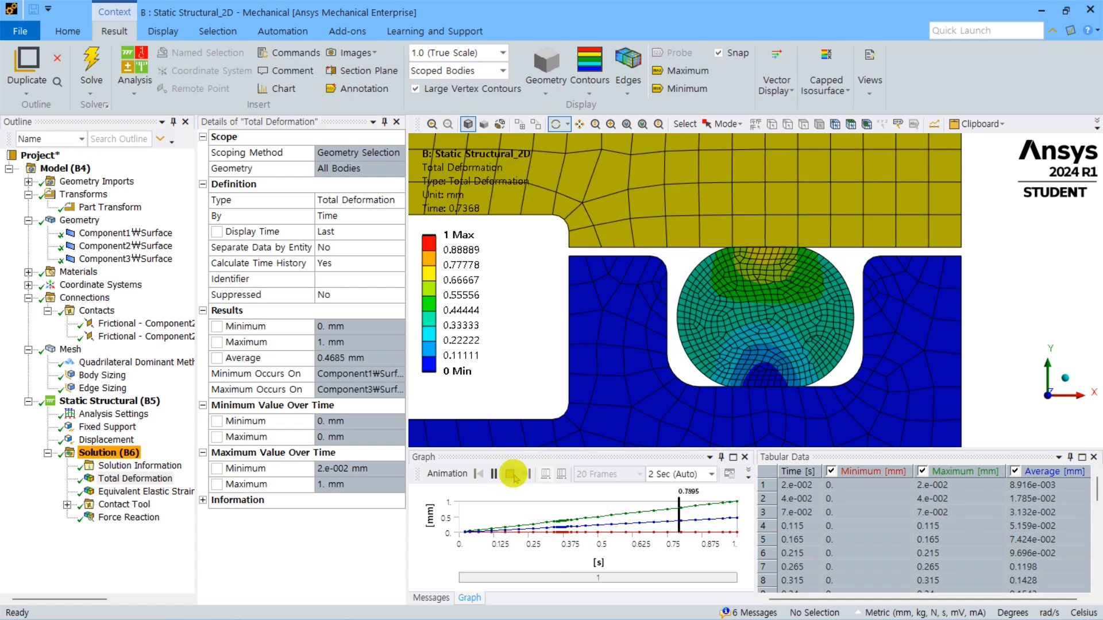
left_click(510, 475)
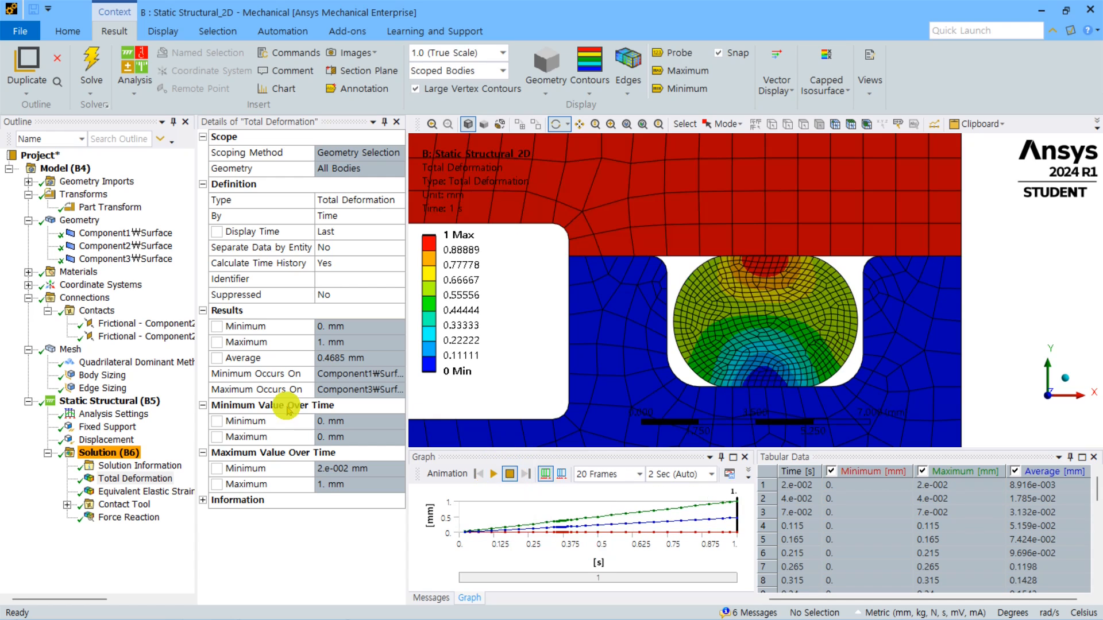
Step: Display the equivalent elastic strain result and set its legend values to two significant digits
left_click(160, 490)
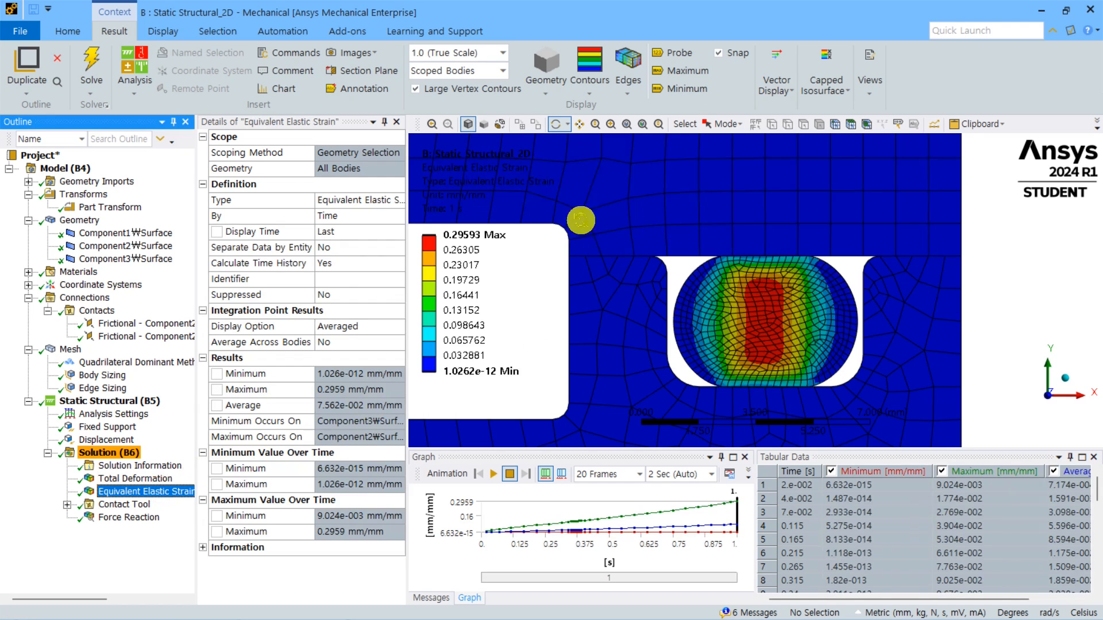
right_click(477, 250)
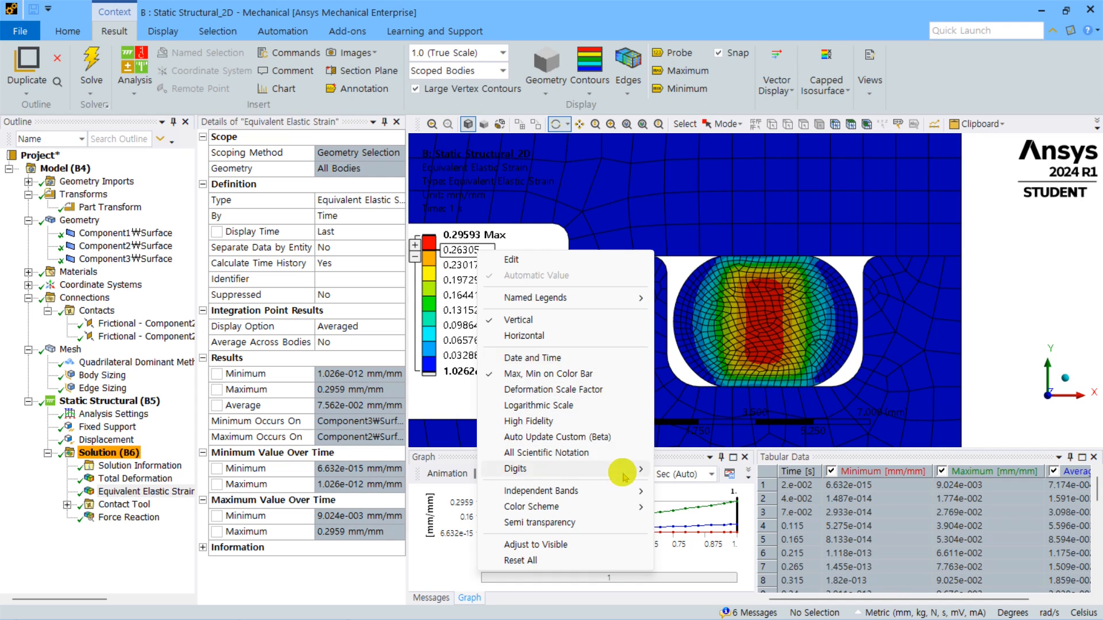
mouse_move(637, 469)
left_click(678, 469)
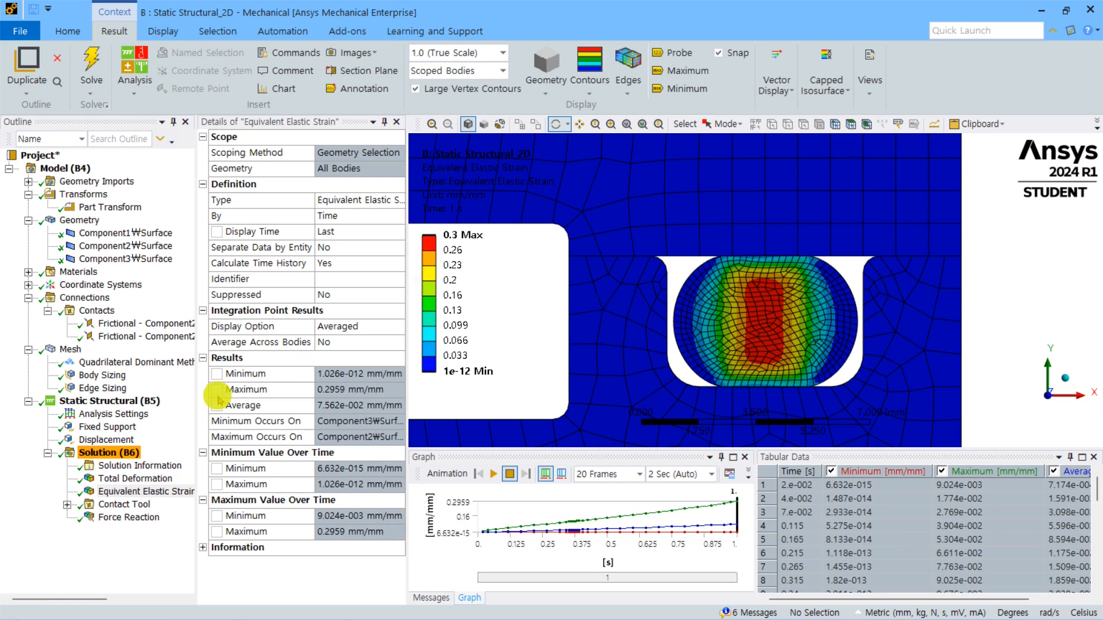
Step: Inspect the Contact Tool's status and pressure results, setting the pressure legend to two significant digits
left_click(67, 504)
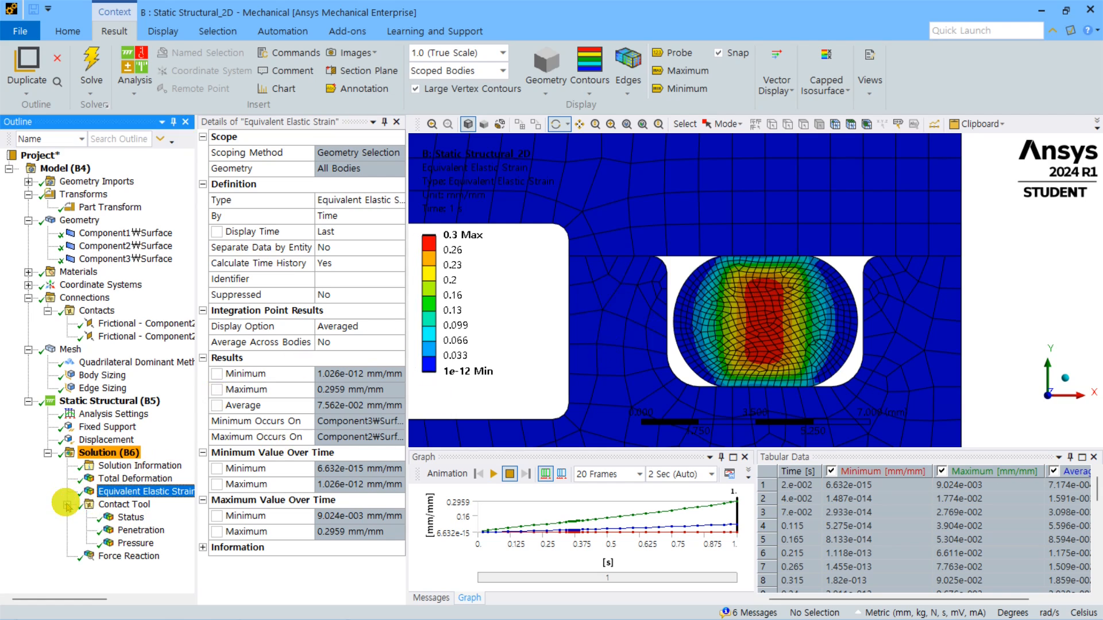
left_click(131, 518)
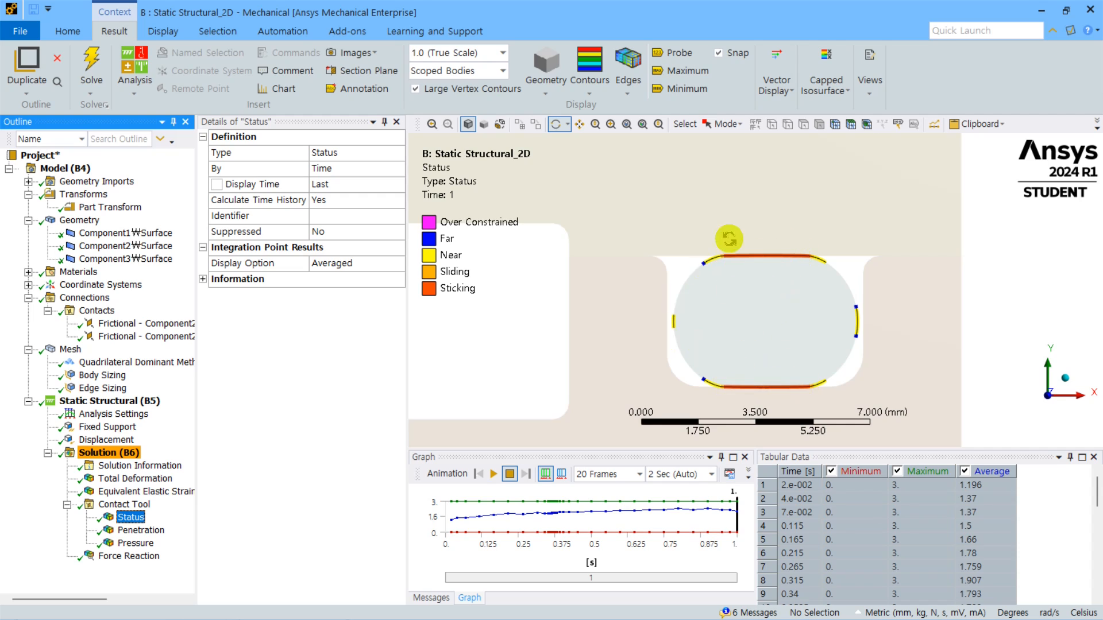
left_click(154, 543)
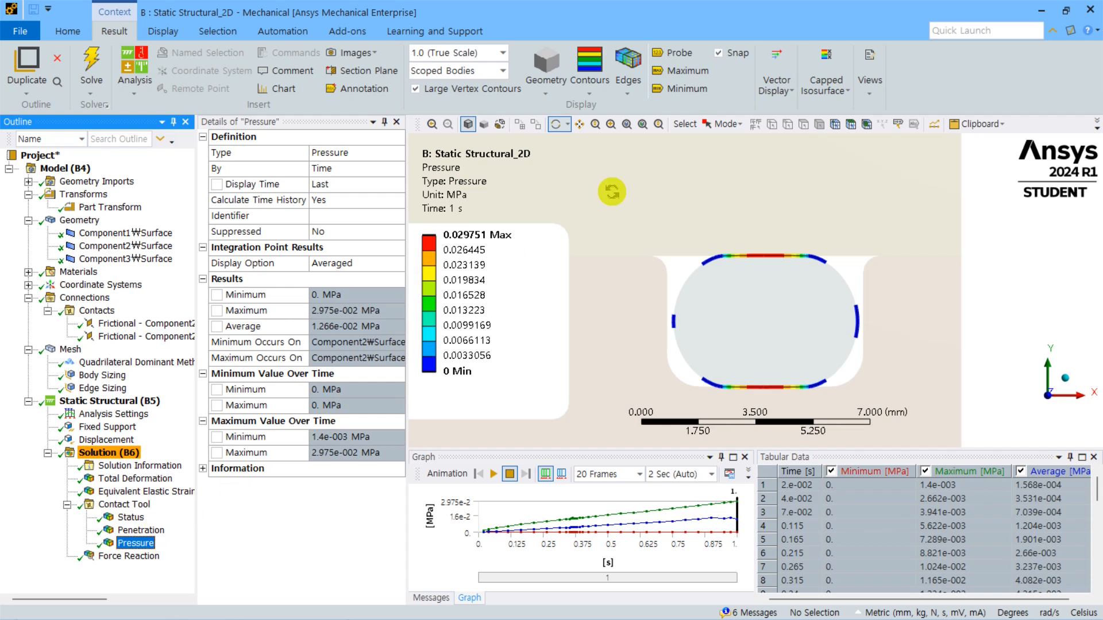
right_click(483, 250)
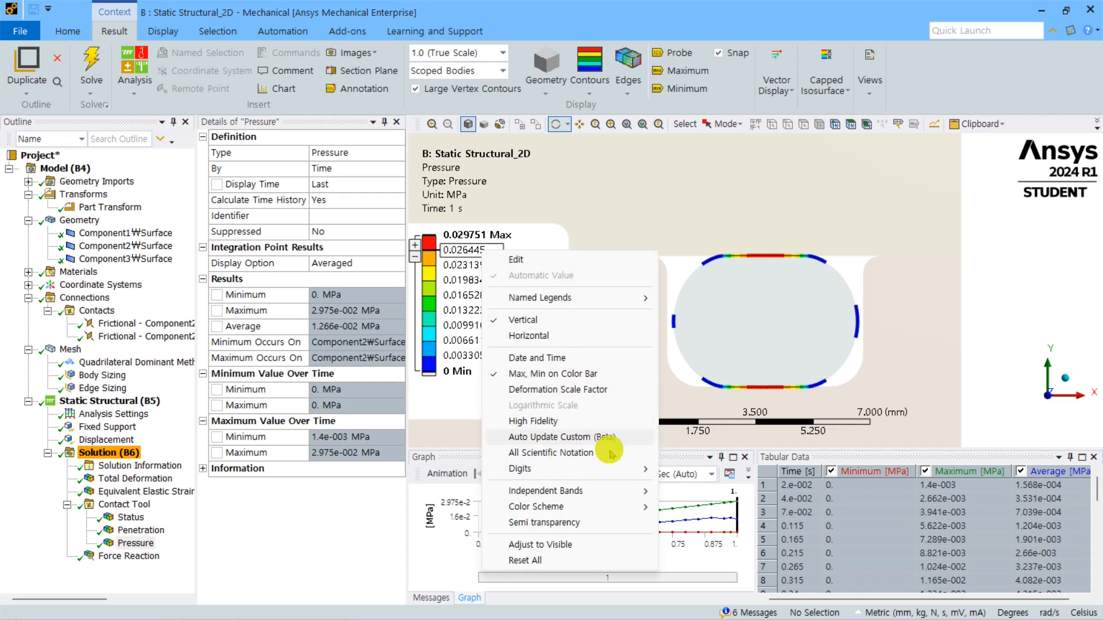
mouse_move(632, 470)
left_click(682, 471)
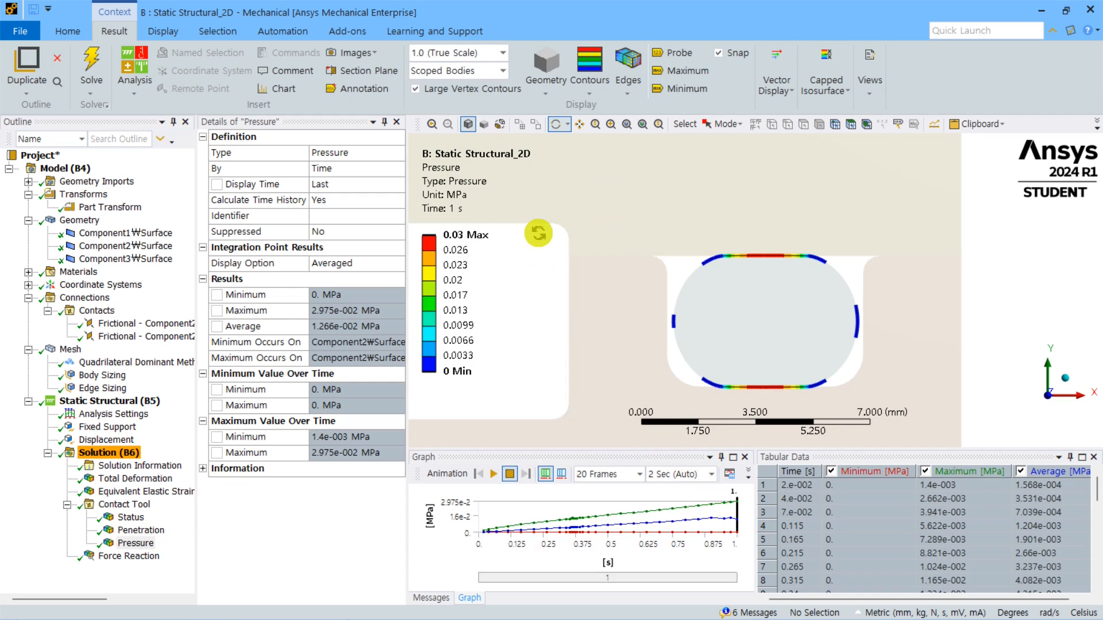
Step: Review the total deformation, equivalent elastic strain and contact pressure results around the O-ring again
left_click(675, 53)
left_click(113, 453)
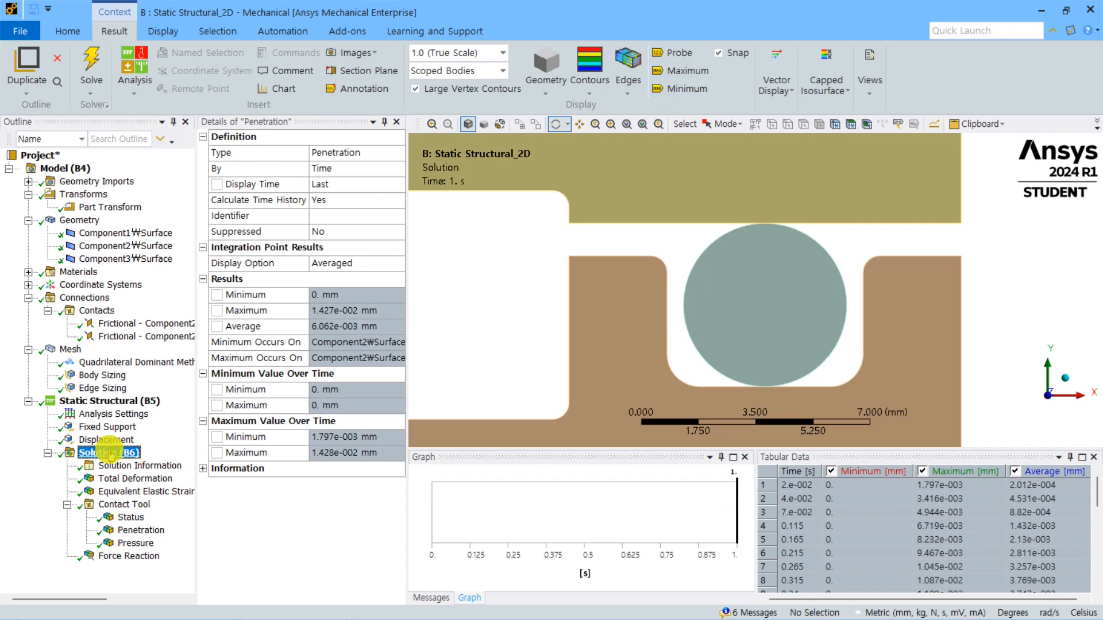
left_click(151, 492)
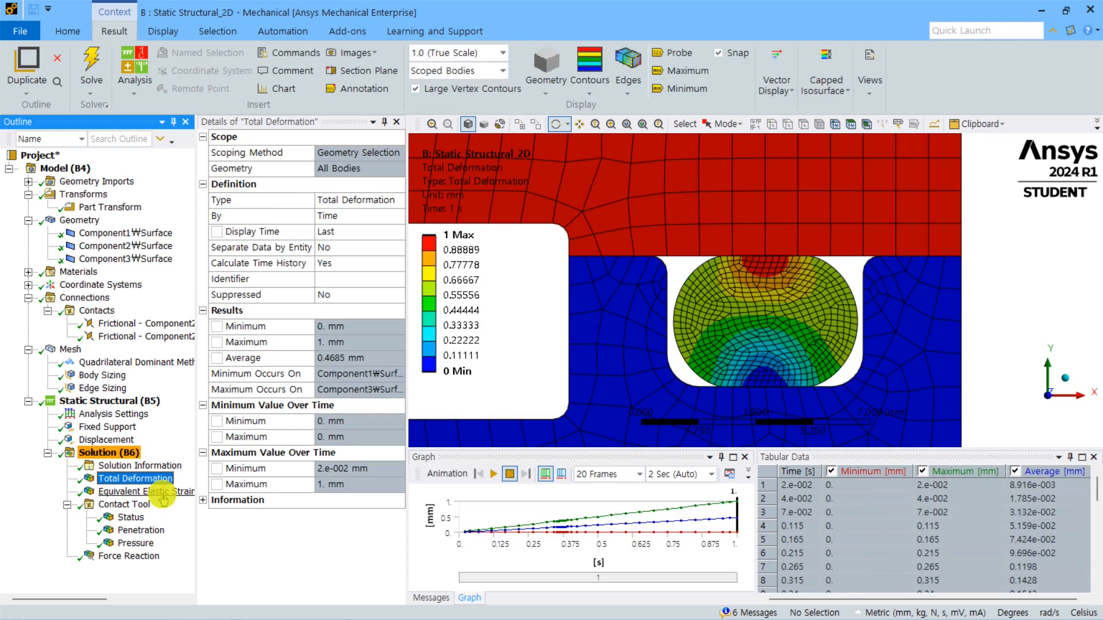
left_click(135, 479)
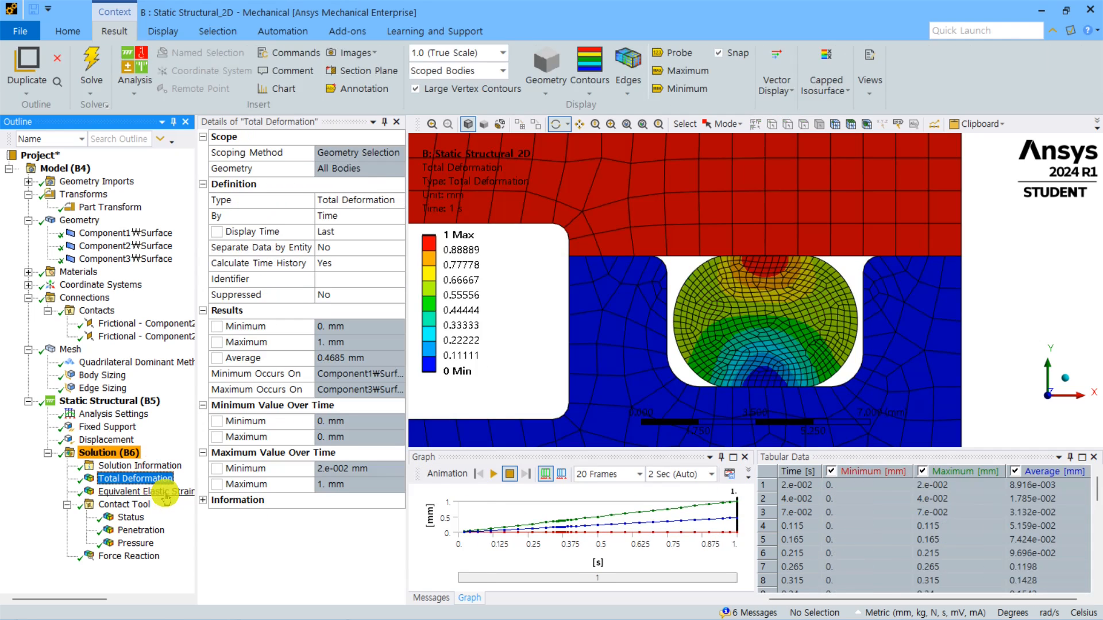
left_click(166, 495)
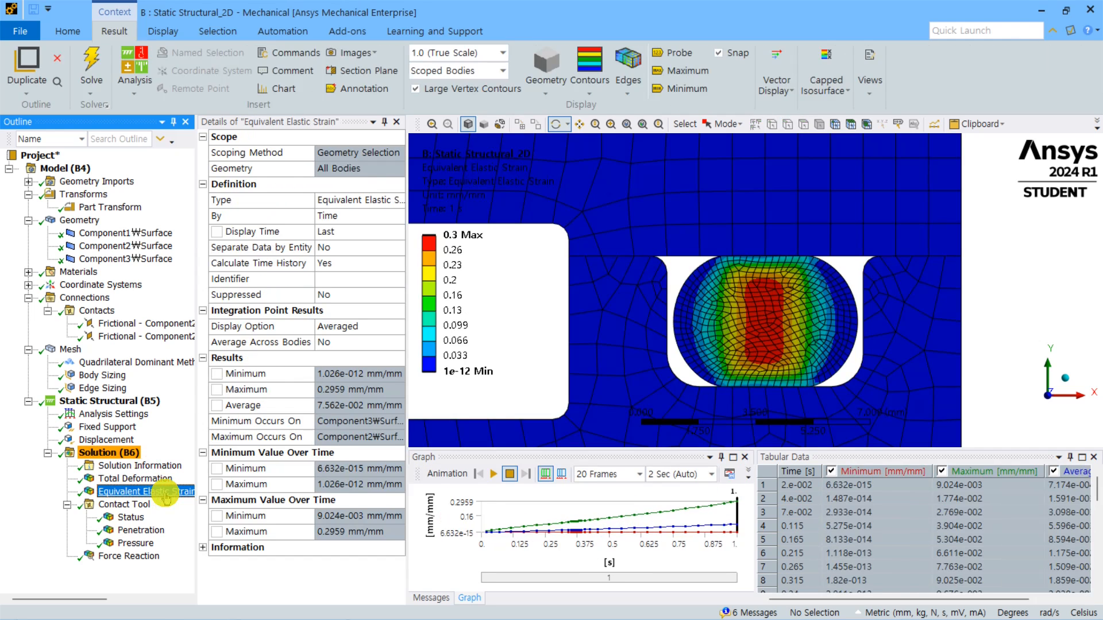
left_click(138, 543)
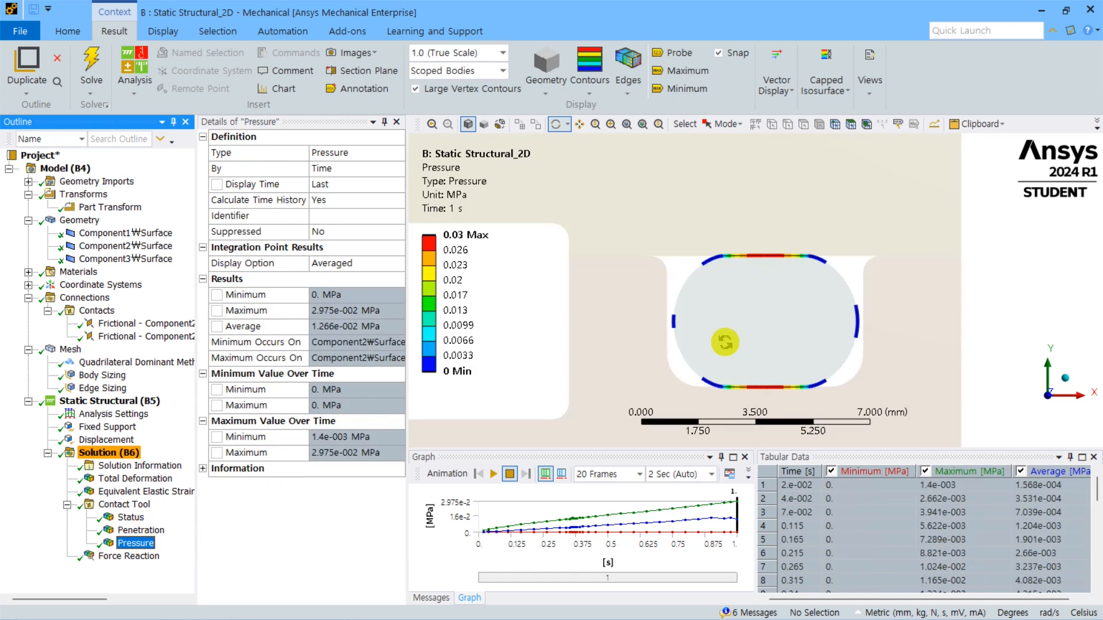
Step: Examine the force reaction at the cover's displacement boundary across the whole assembly
left_click(128, 556)
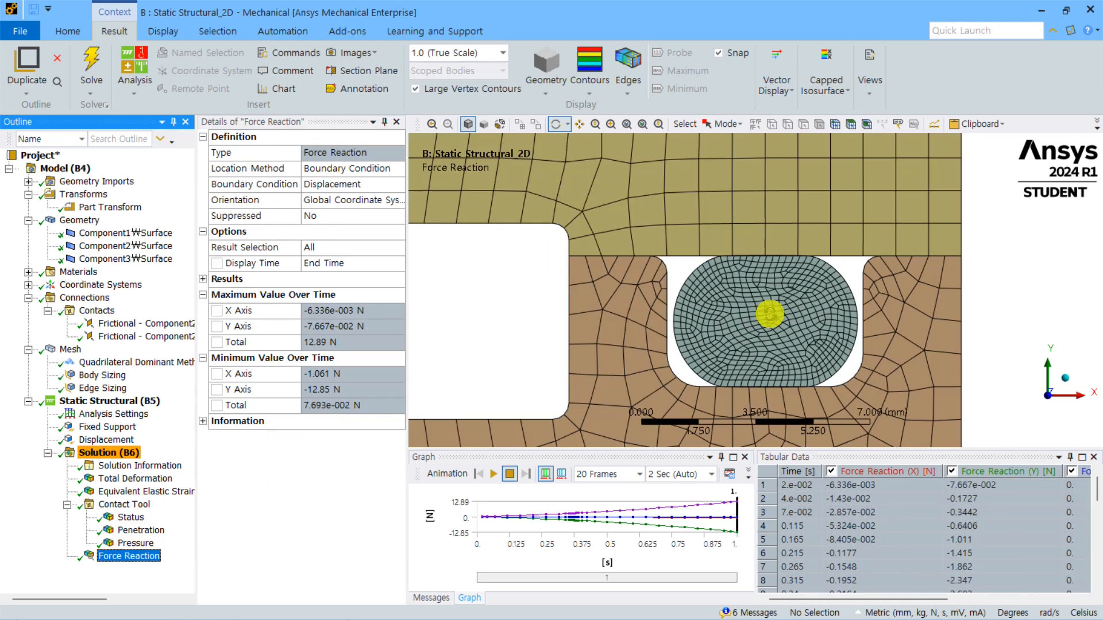
scroll(770, 314, "down", 3)
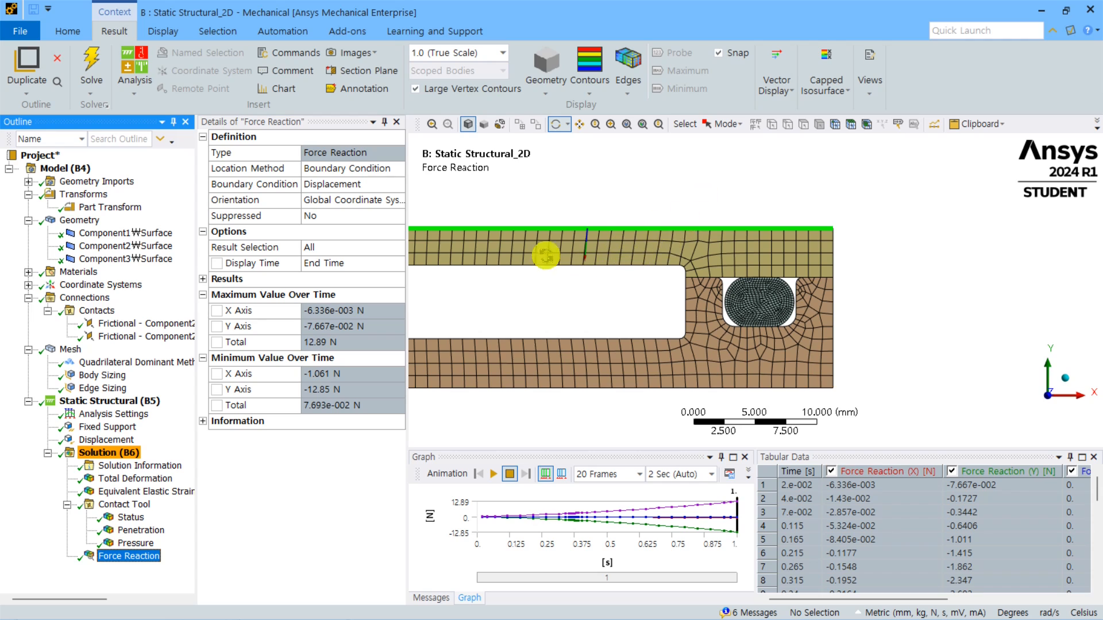
scroll(662, 279, "down", 3)
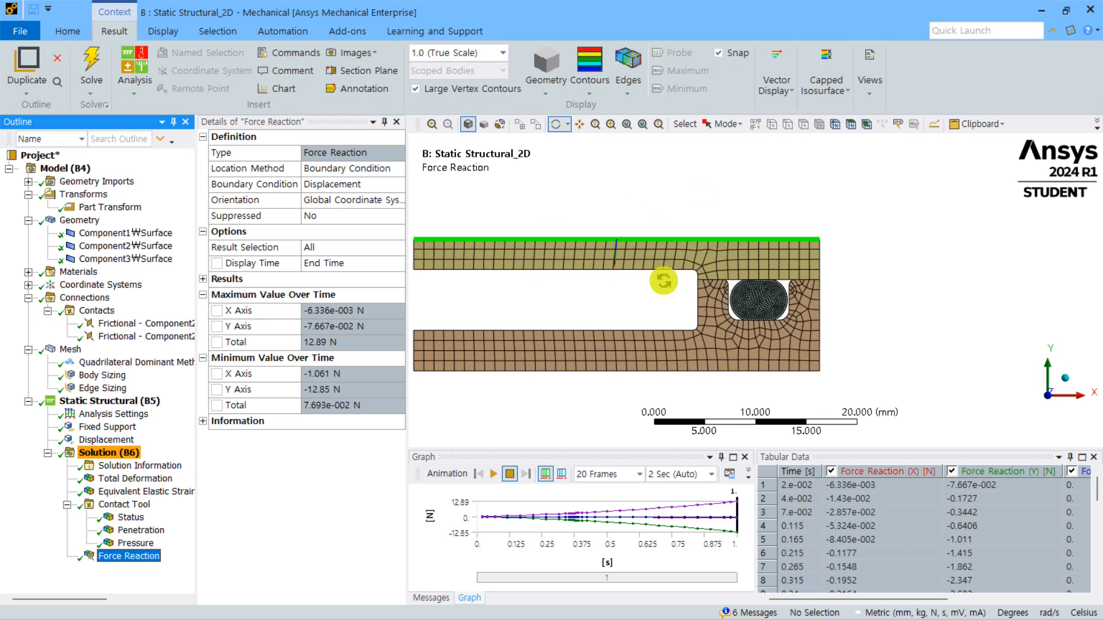
left_click(144, 479)
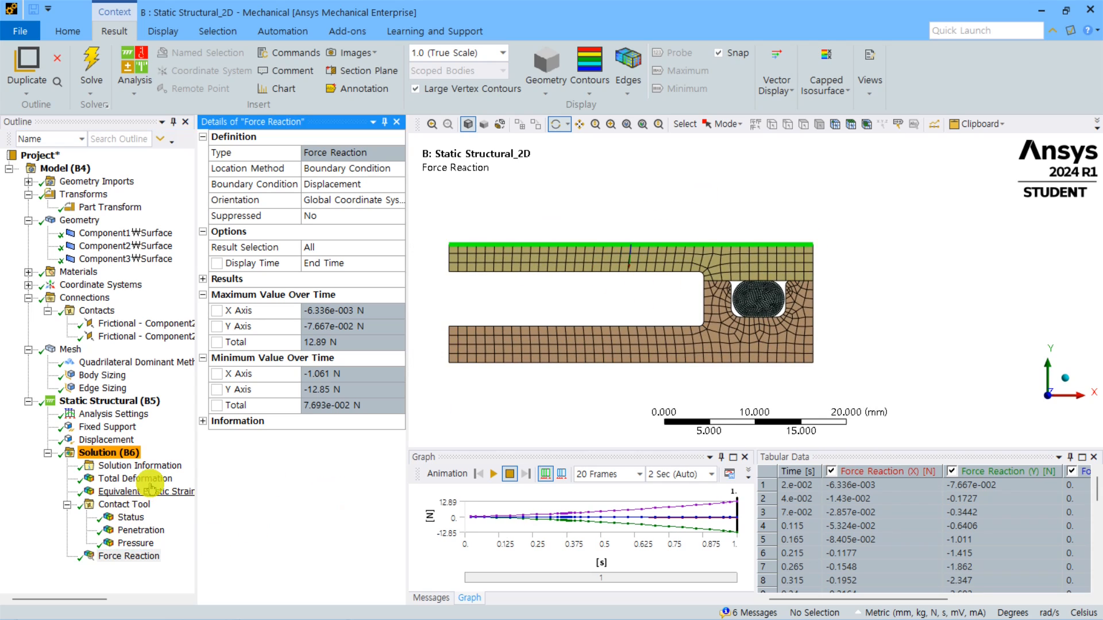
Step: Switch to the 3D Static Structural analysis and examine its total deformation around the sectioned O-ring
left_click(152, 492)
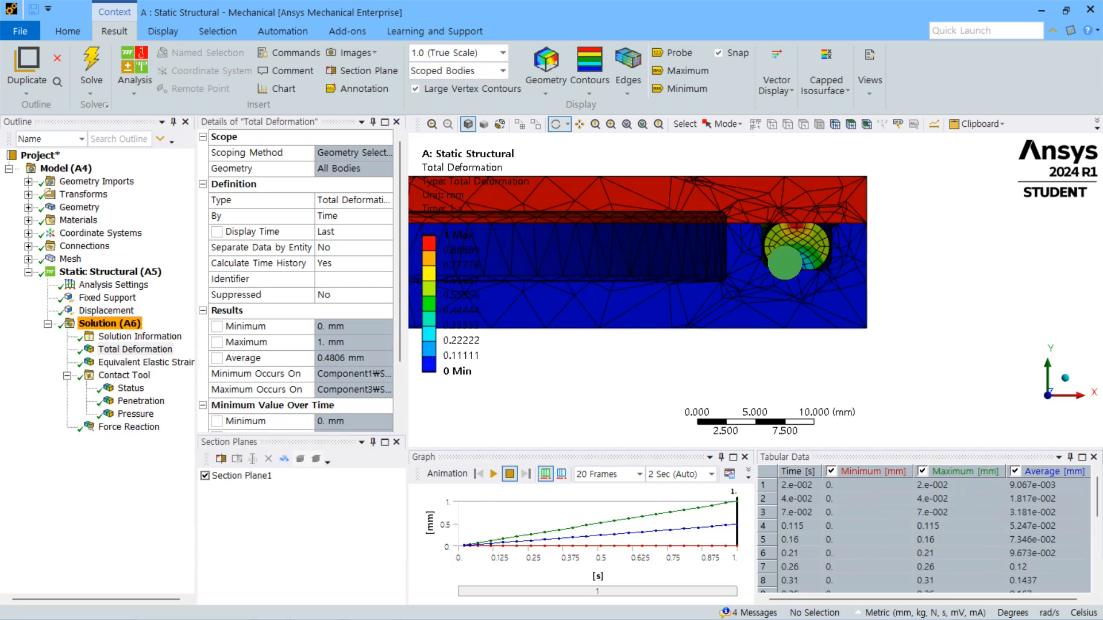
scroll(777, 305, "down", 2)
scroll(776, 305, "up", 2)
middle_click_drag(776, 305, 733, 282, "ctrl")
scroll(818, 304, "up", 1)
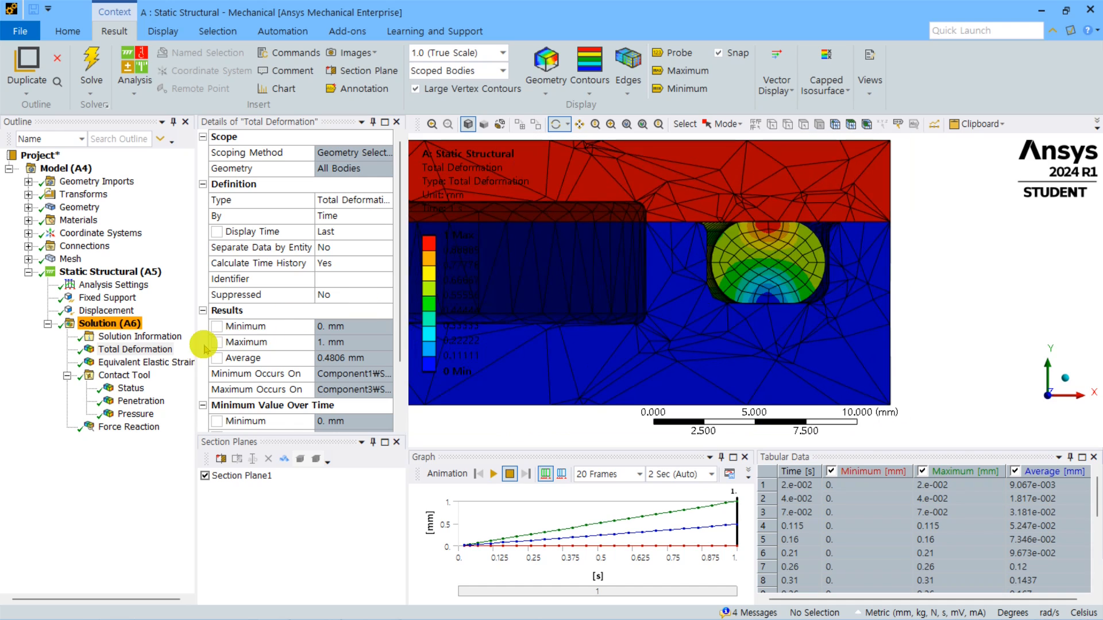
Step: Inspect the 3D model's equivalent elastic strain and contact pressure results on the O-ring
left_click(144, 361)
scroll(750, 340, "up", 2)
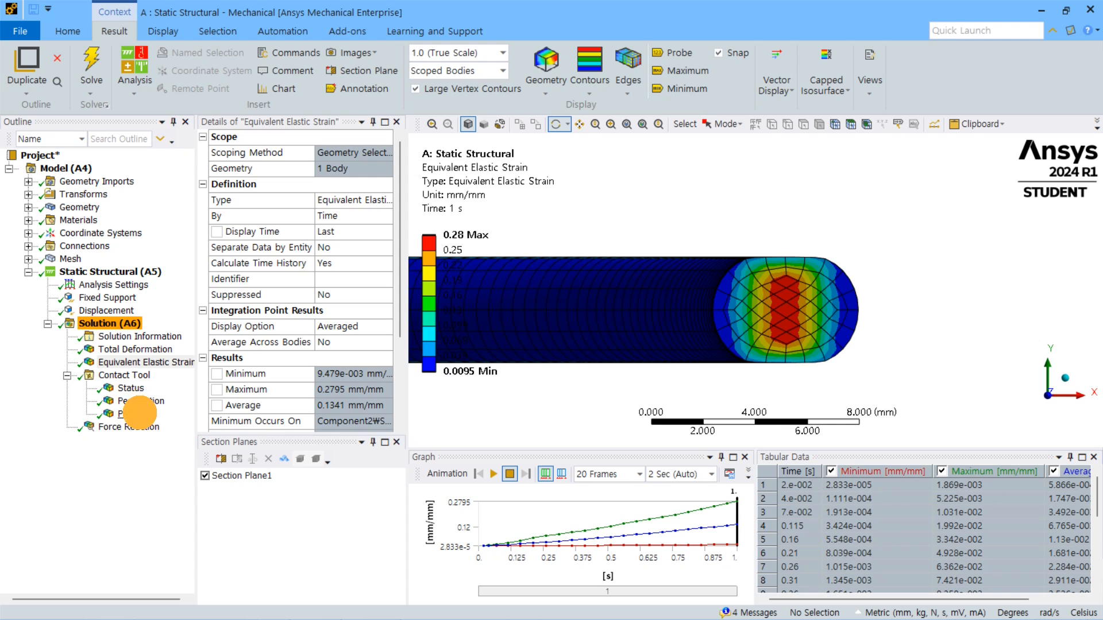
left_click(139, 412)
middle_click_drag(735, 272, 799, 184)
middle_click_drag(820, 315, 819, 317)
Step: Return to Static Structural_2D and inspect the equivalent elastic strain and contact pressure around the O-ring for comparison
mouse_move(778, 603)
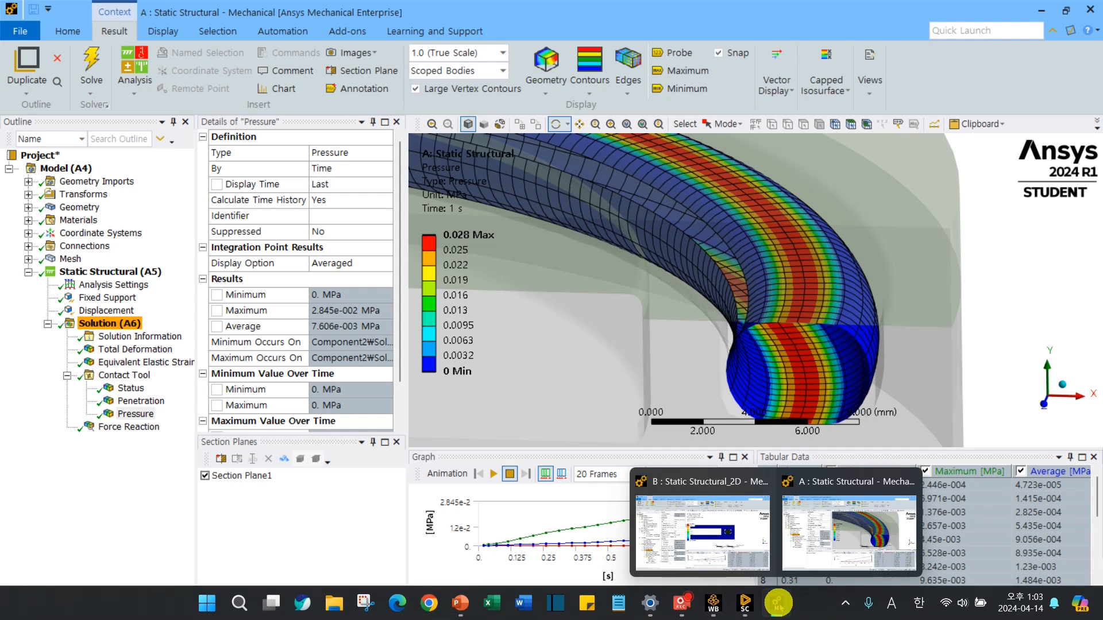
left_click(739, 550)
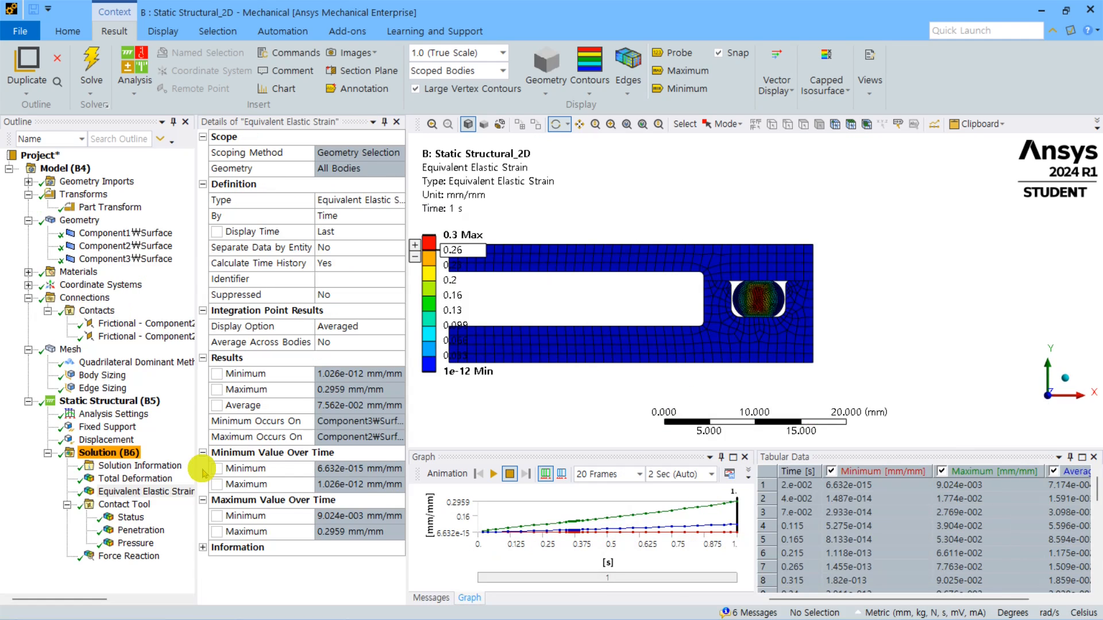
scroll(739, 323, "up", 5)
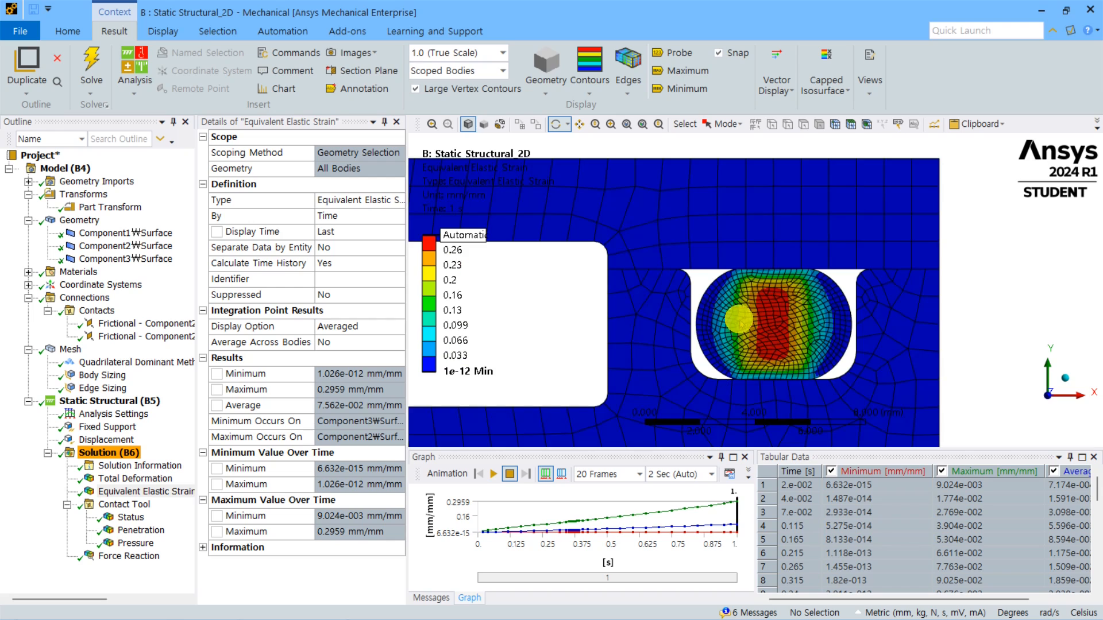
middle_click_drag(798, 311, 801, 266, "ctrl")
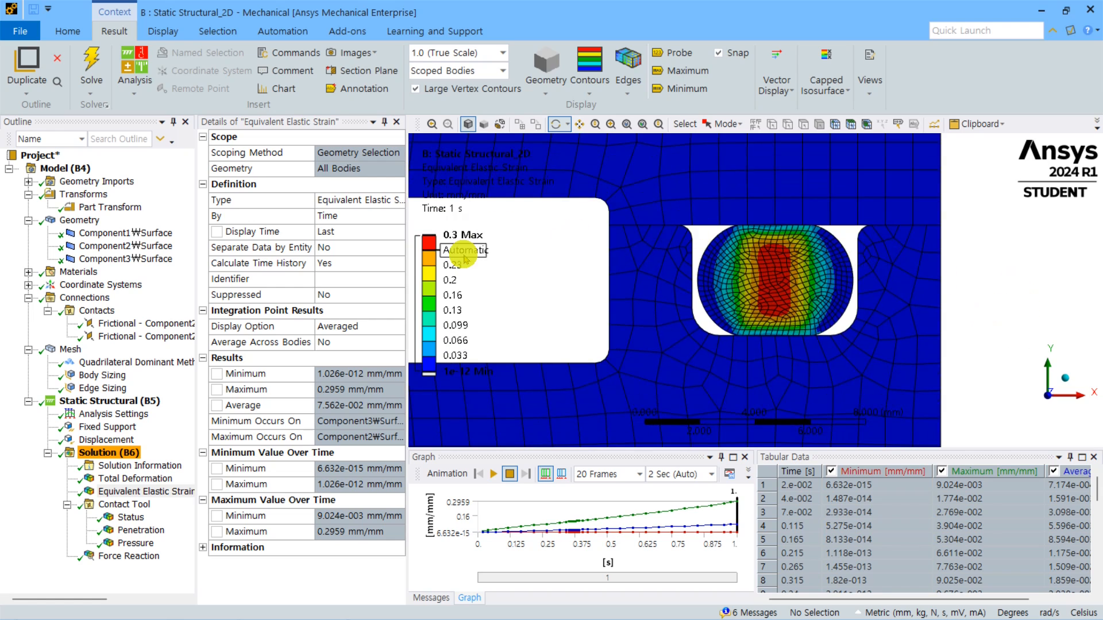
left_click(137, 543)
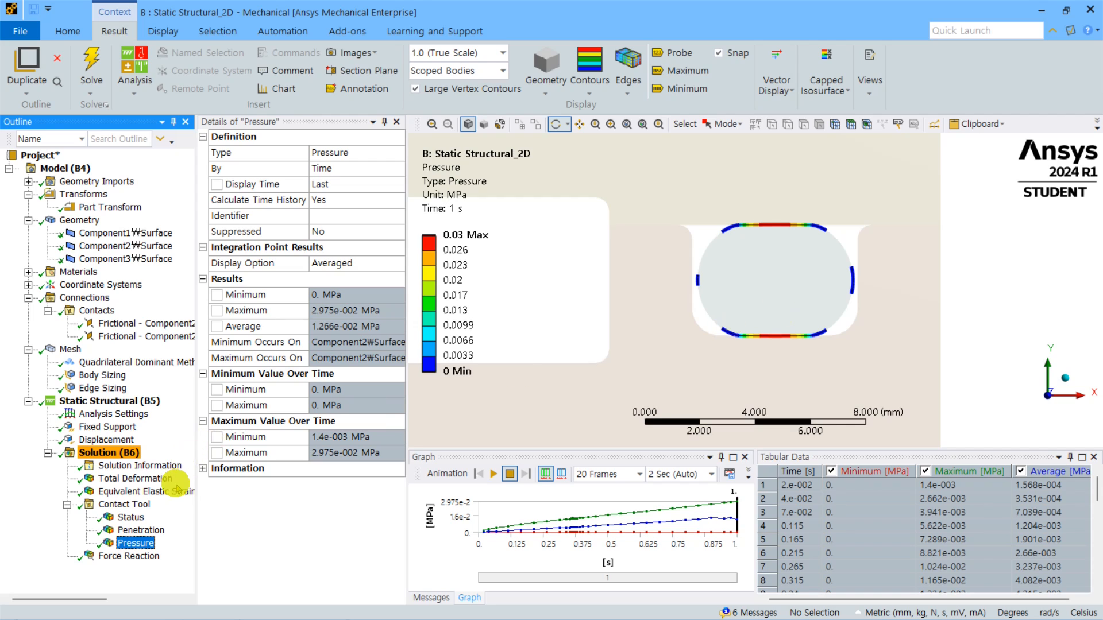
Step: Compare the Contact Tool's penetration result between Static Structural_2D and the 3D Static Structural analysis
left_click(151, 531)
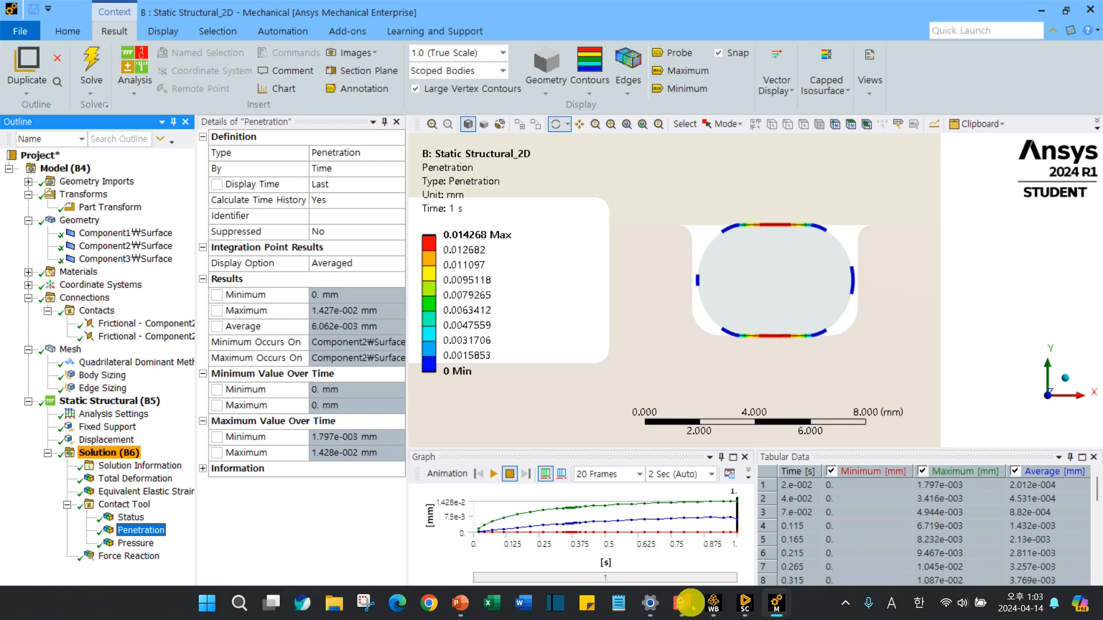
mouse_move(776, 603)
left_click(829, 560)
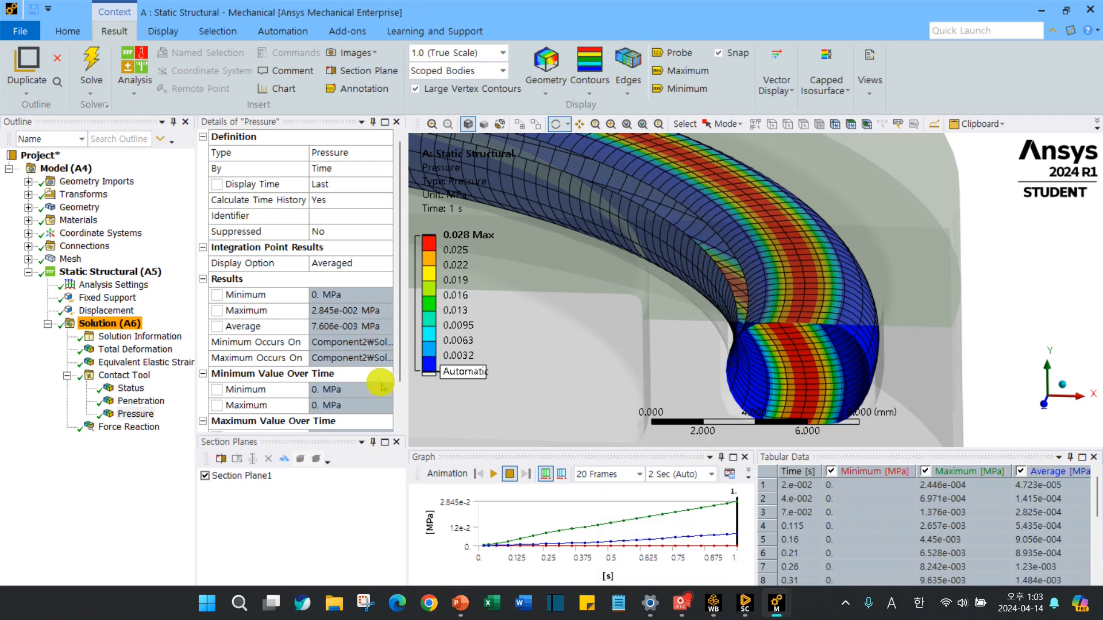
left_click(143, 400)
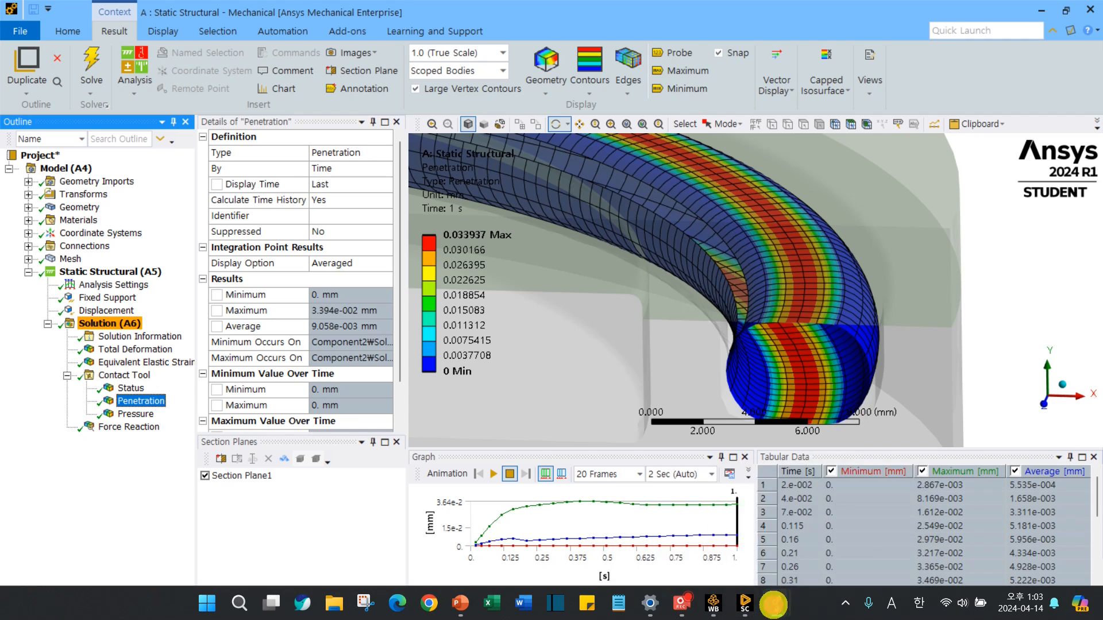
Step: Compare the force reaction result of Static Structural_2D with that of the 3D Static Structural analysis
left_click(776, 603)
left_click(733, 533)
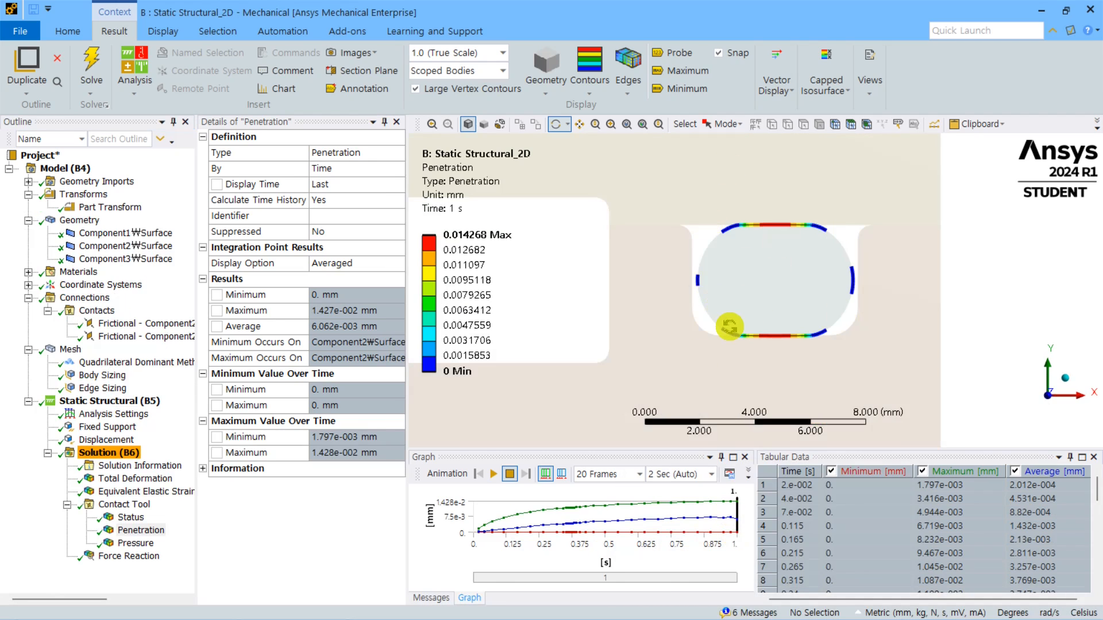
left_click(138, 556)
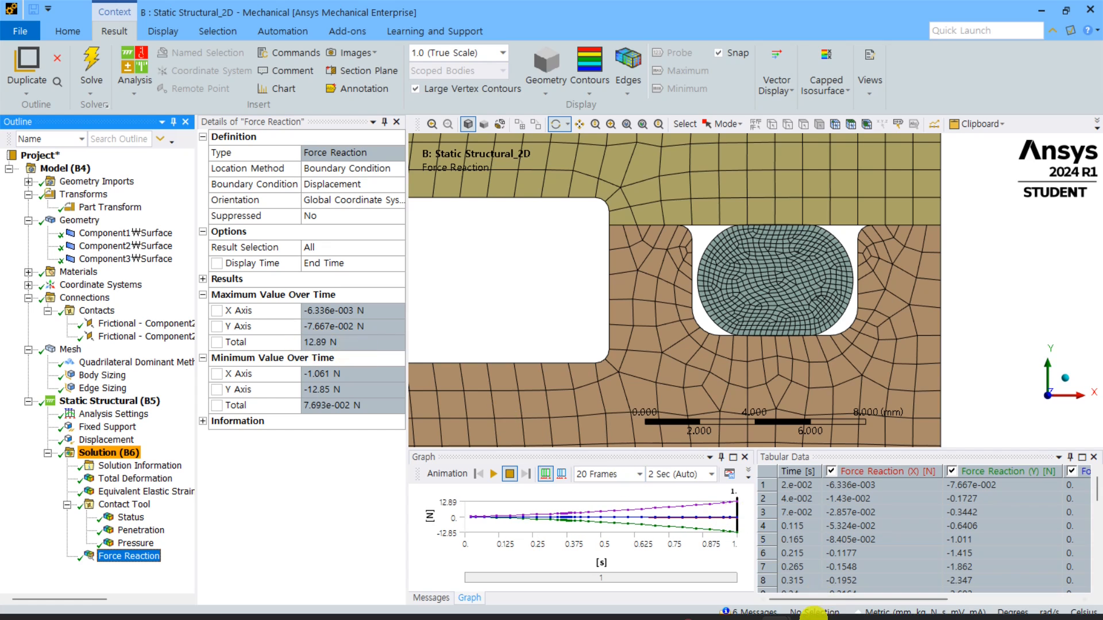
left_click(861, 539)
scroll(695, 306, "down", 3)
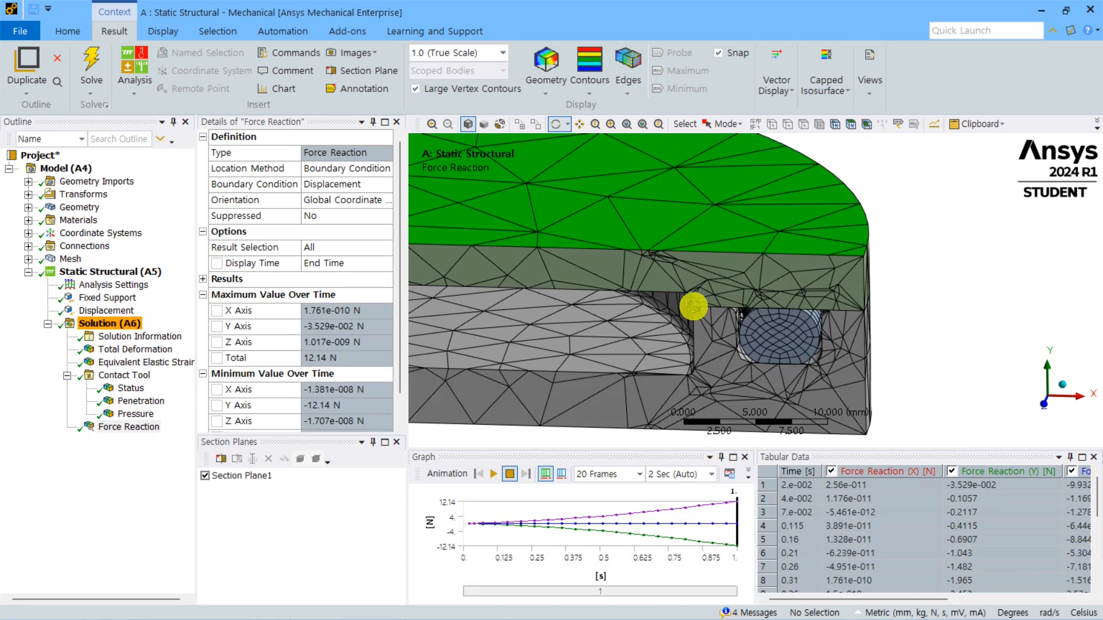
left_click(128, 426)
scroll(783, 328, "down", 3)
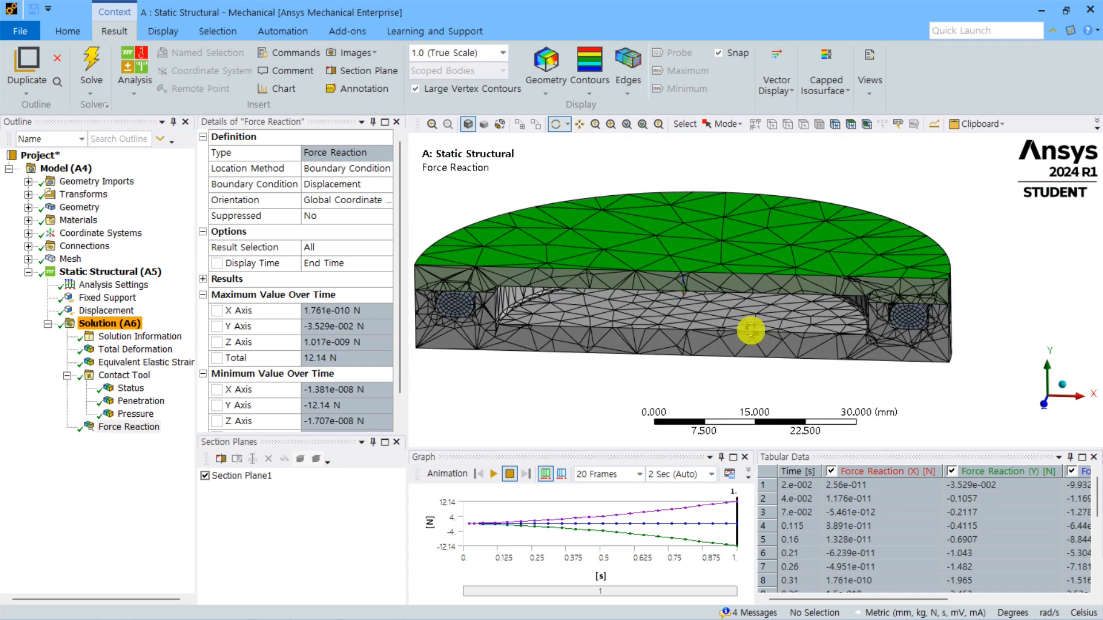
Step: Turn off Section Plane1 in the 3D analysis to show the force reaction on the whole assembly
left_click(205, 476)
scroll(718, 285, "down", 1)
middle_click_drag(719, 286, 767, 261, "ctrl")
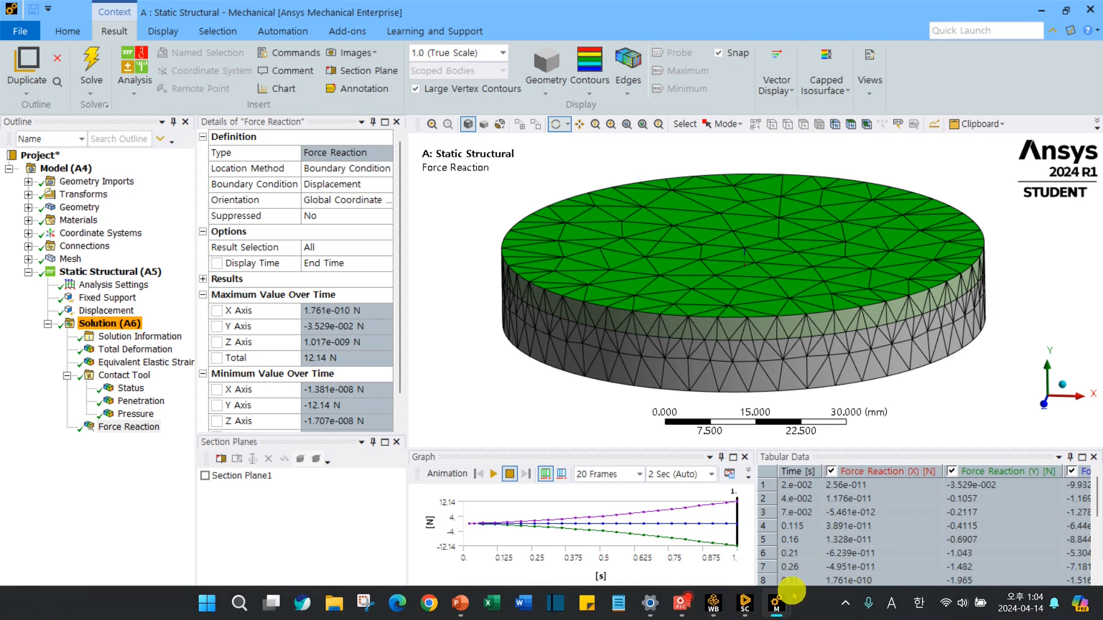
Step: Switch to Static Structural_2D and examine the force reaction vector on the planar cross-section
mouse_move(776, 602)
left_click(714, 546)
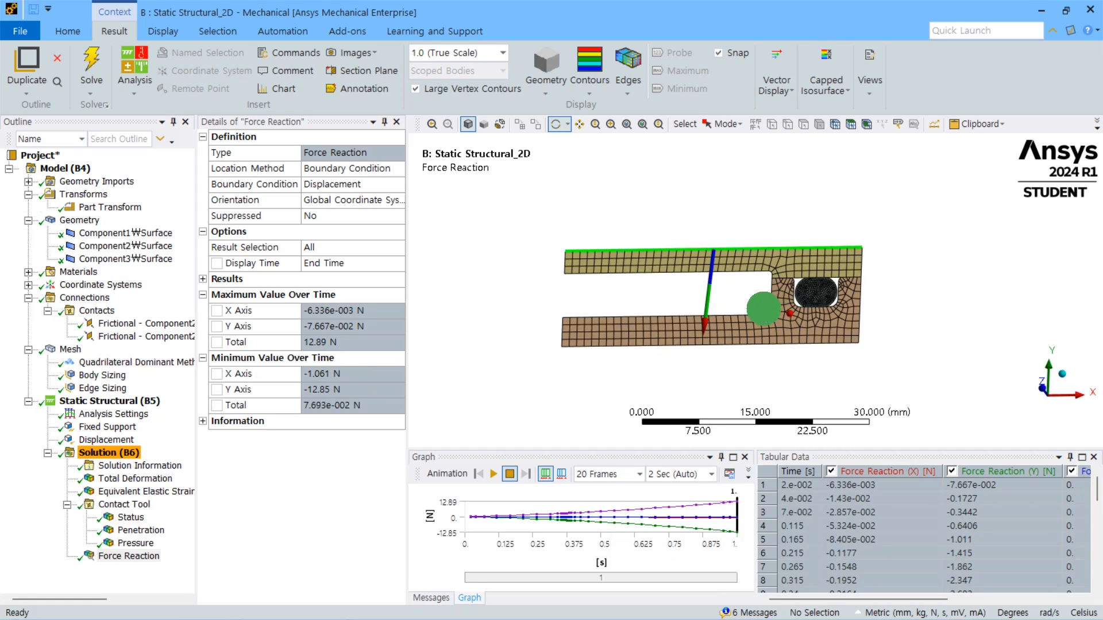
left_click_drag(722, 319, 824, 306)
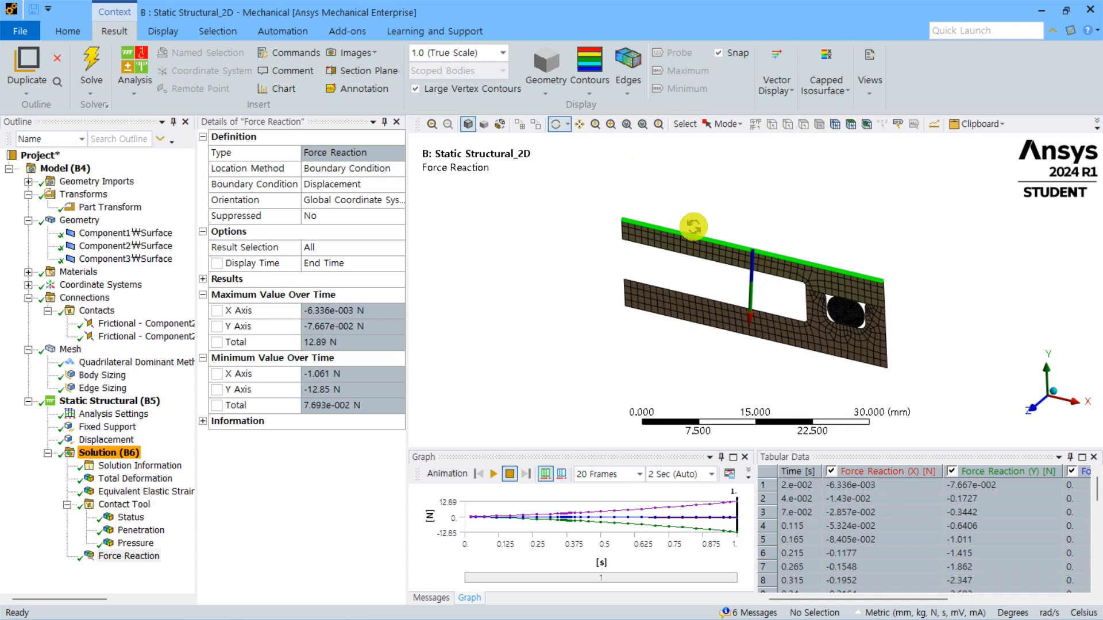
Step: Add a Symmetry object to the 2D model with a 2D AxiSymmetric graphical expansion of 37 repeats at 10°
left_click(65, 168)
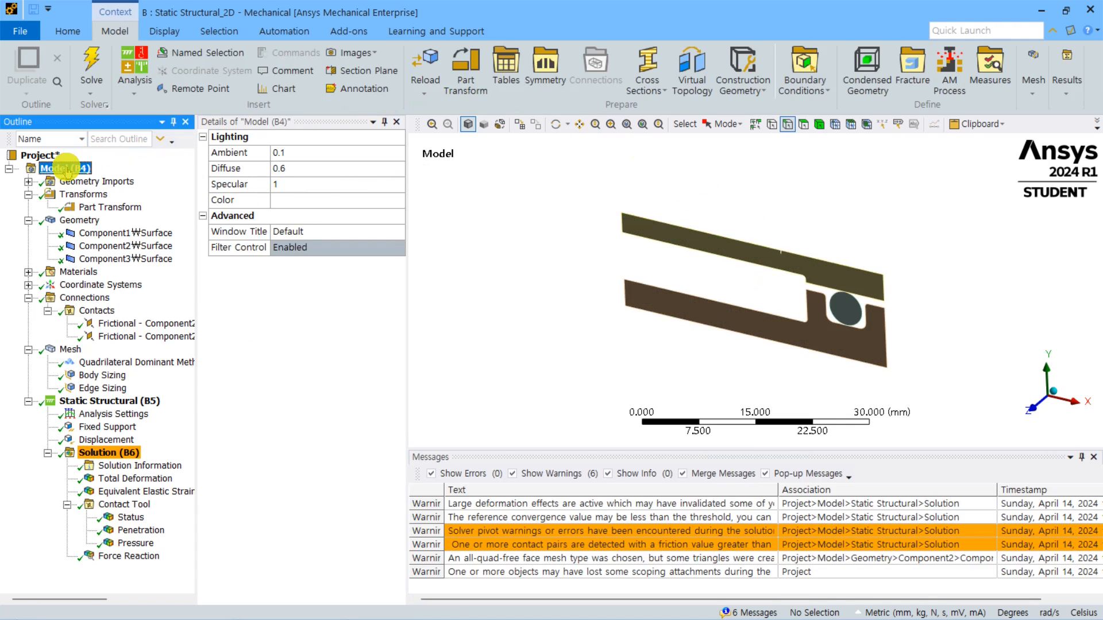
left_click(549, 68)
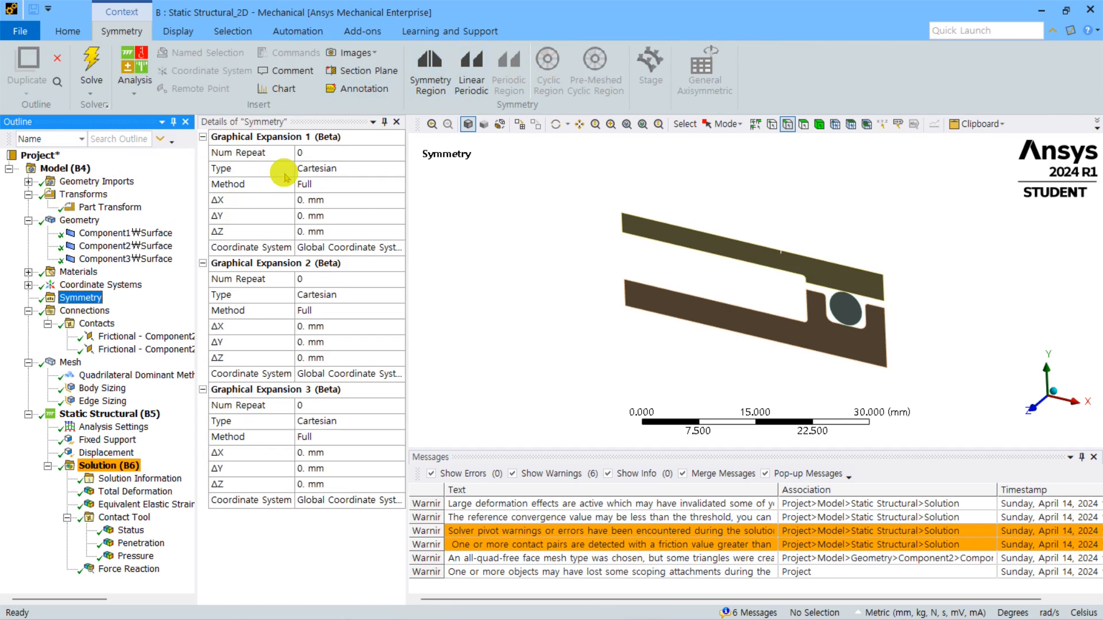
left_click(397, 169)
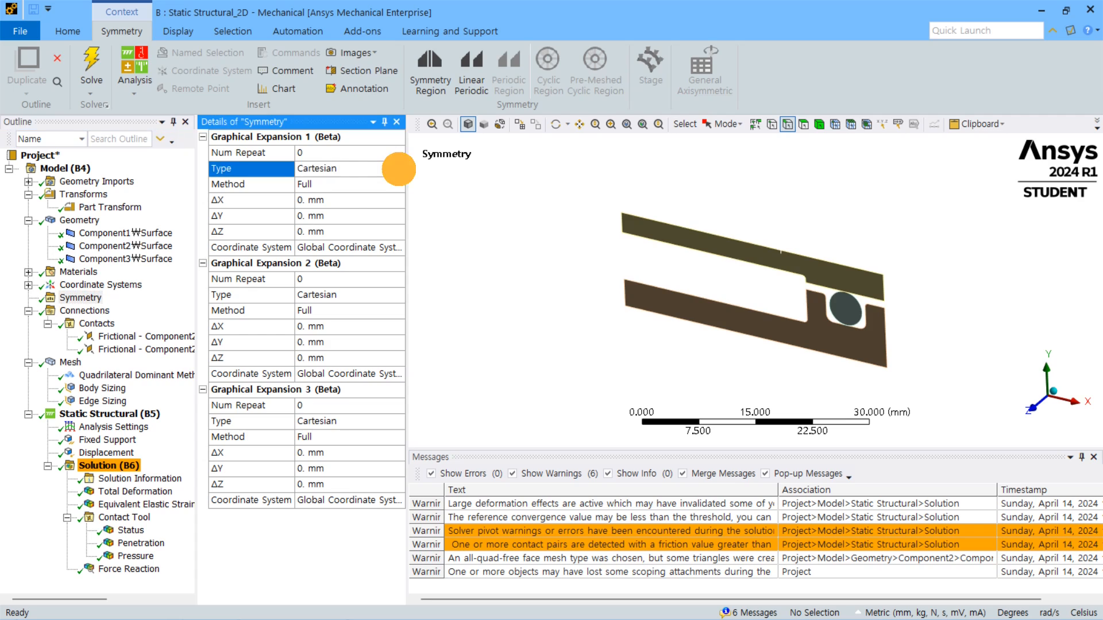
left_click(397, 168)
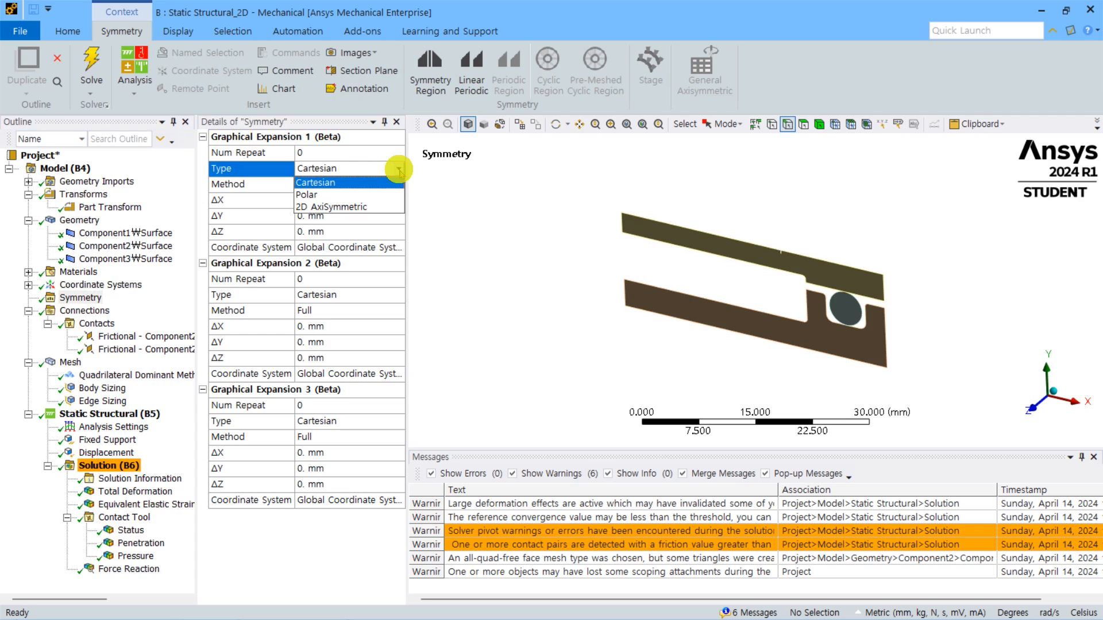
left_click(347, 207)
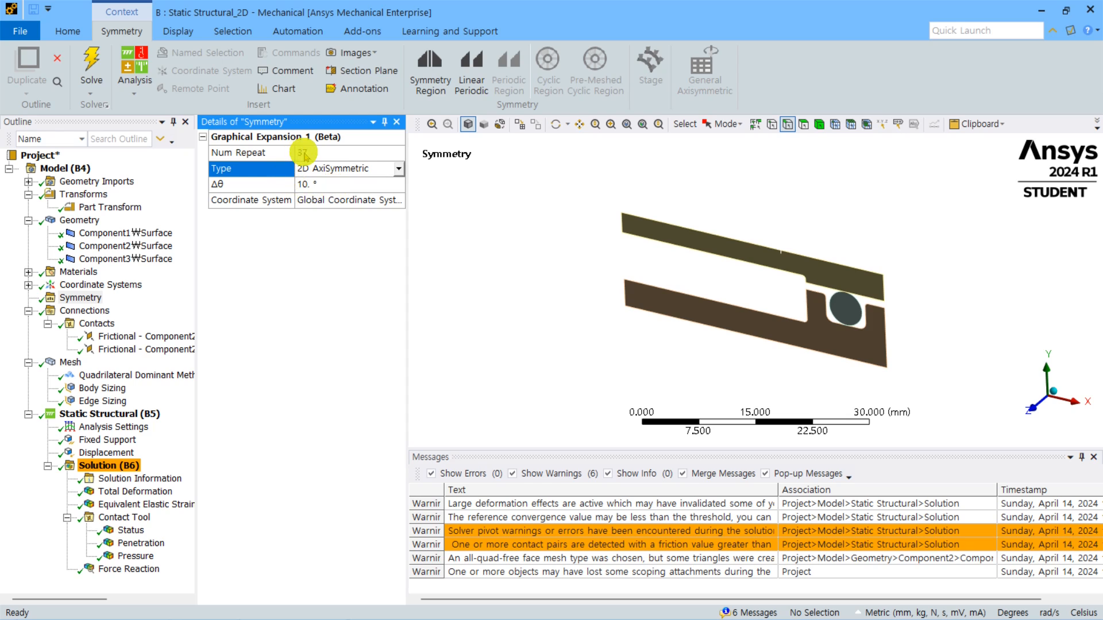
Step: Examine the mesh, total deformation and equivalent elastic strain on the full revolved model
left_click(68, 363)
middle_click_drag(701, 278, 815, 241)
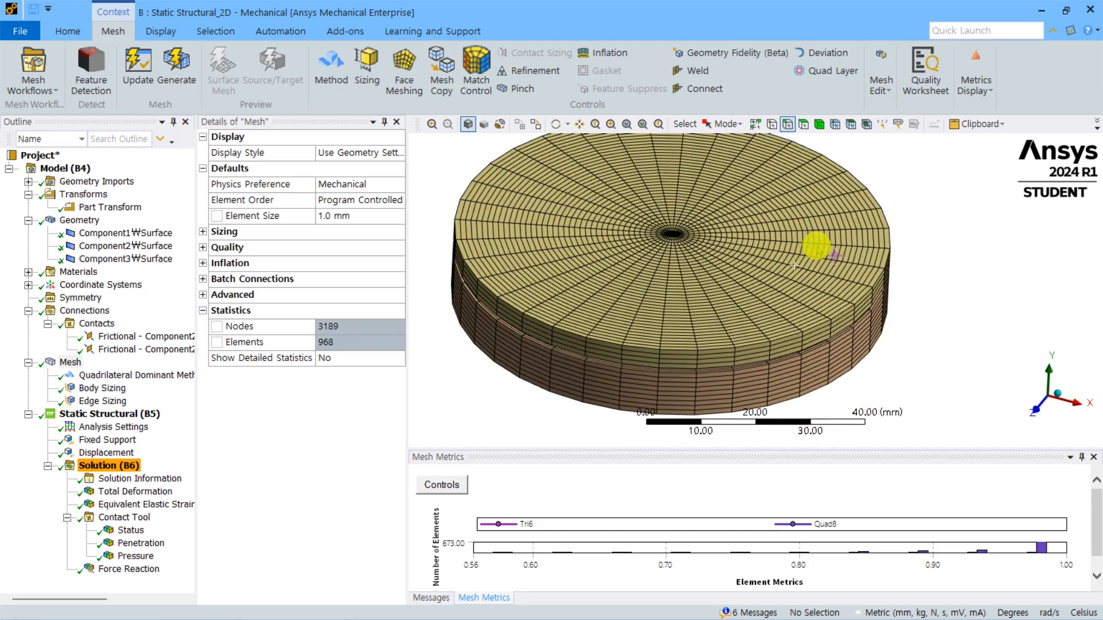
scroll(706, 280, "up", 2)
scroll(707, 282, "down", 3)
middle_click_drag(707, 282, 640, 300)
scroll(640, 300, "up", 1)
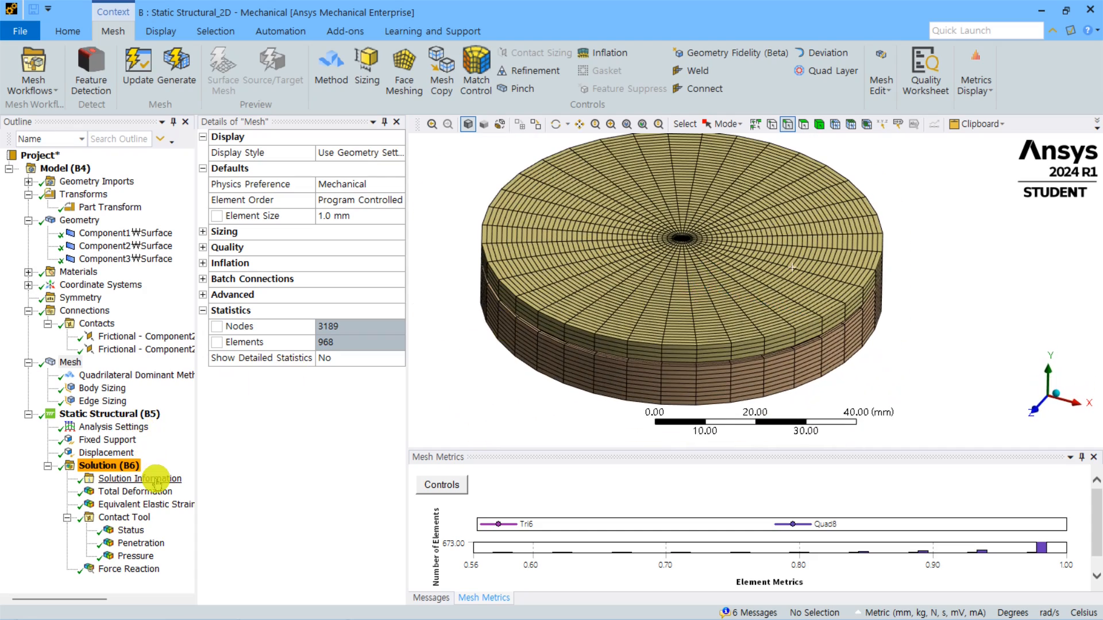
left_click(148, 492)
left_click(164, 505)
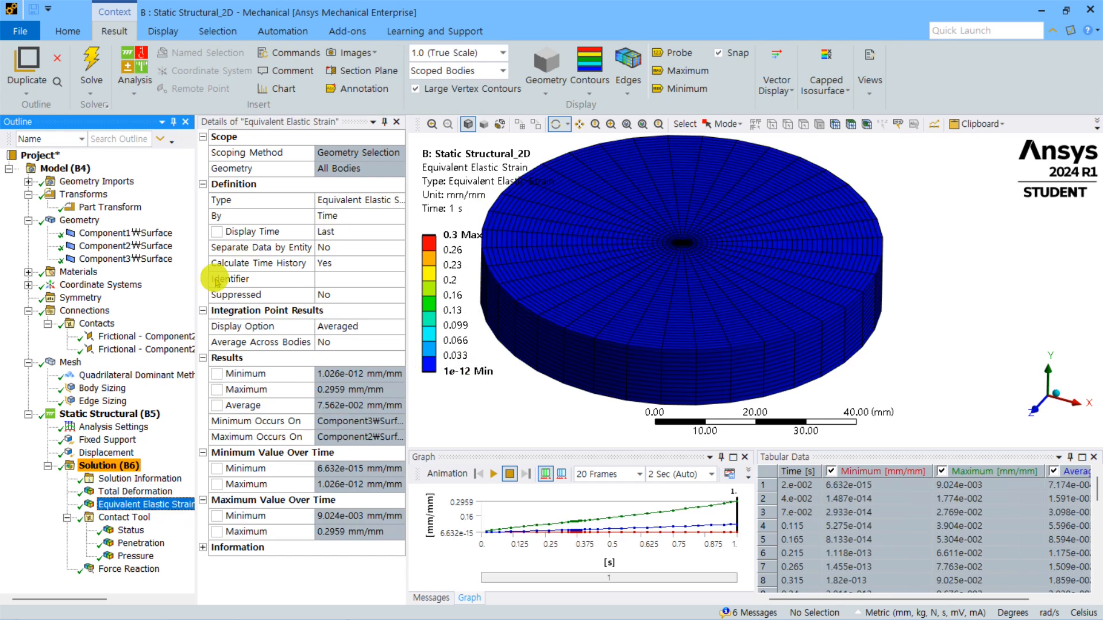
Step: Set the Symmetry expansion angle Δθ to 5° and display the mesh with the new expansion
left_click(81, 298)
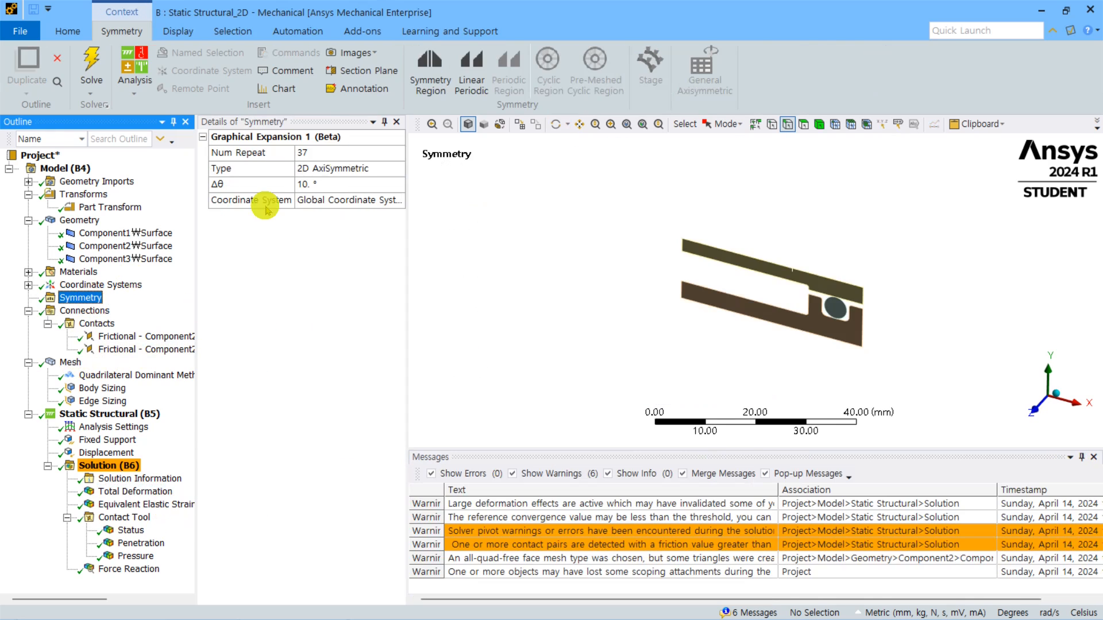
left_click(336, 184)
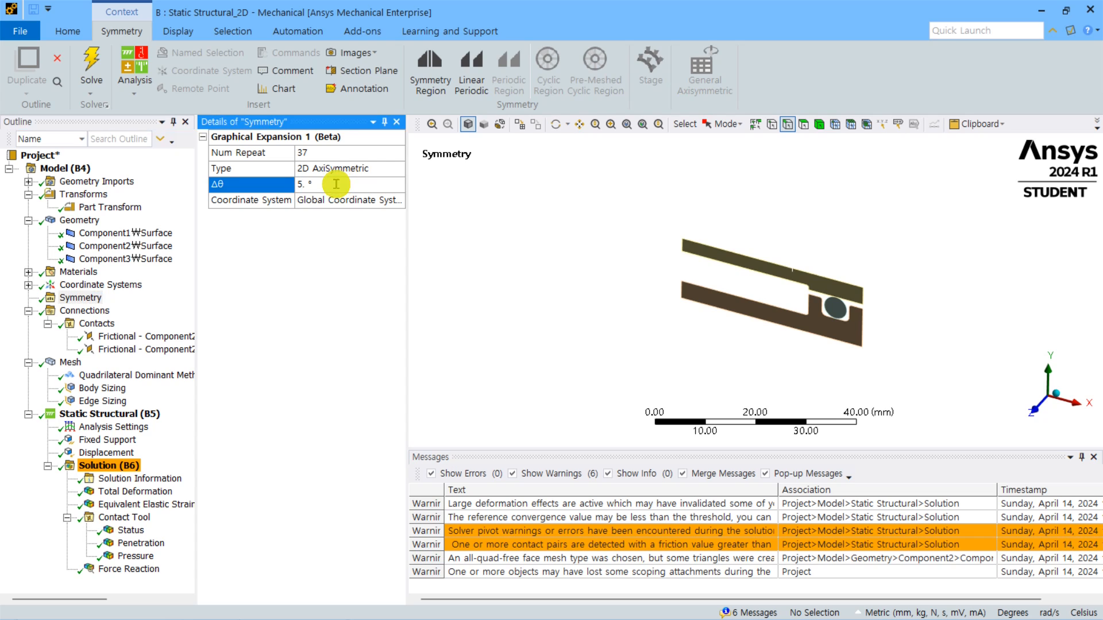
left_click(71, 361)
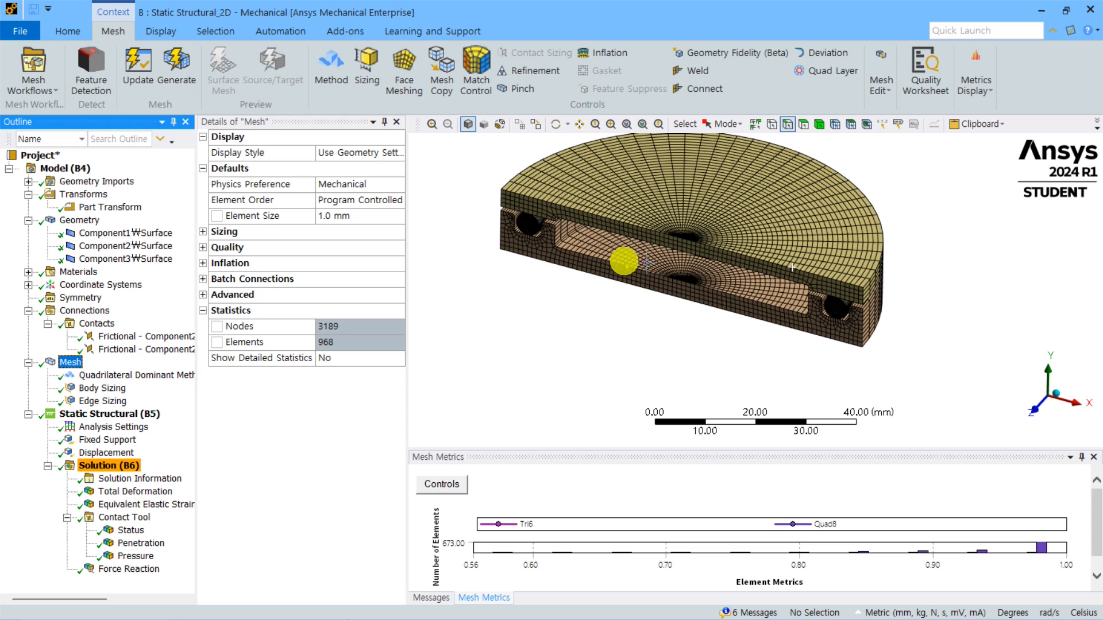
Step: Examine the total deformation of the half-revolved assembly, including the O-ring cross-section in its groove
left_click(134, 491)
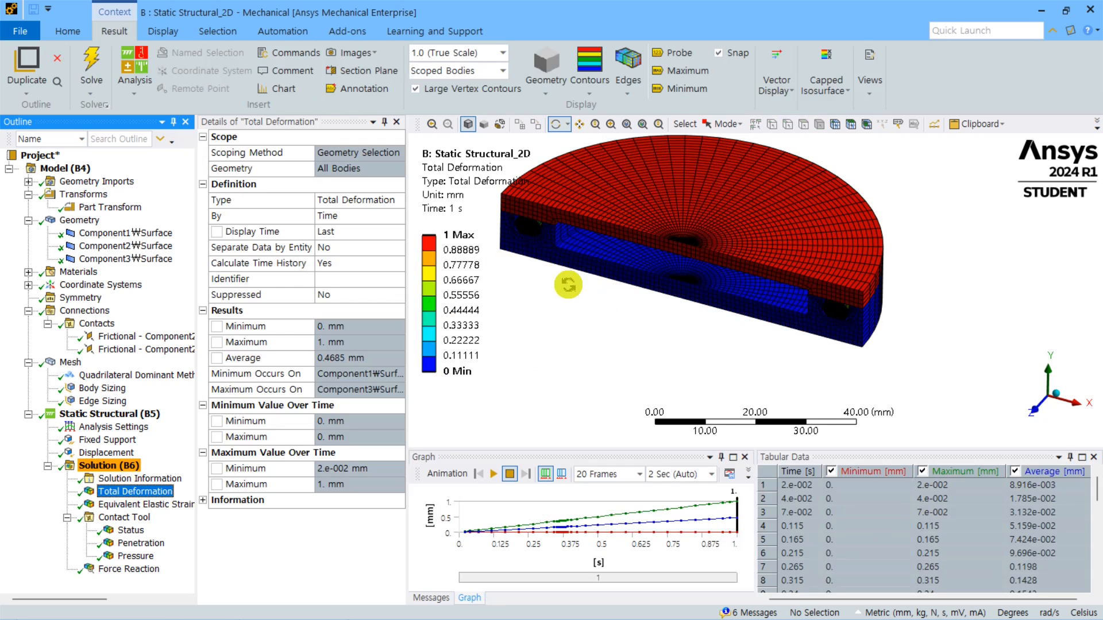
left_click_drag(769, 261, 949, 273)
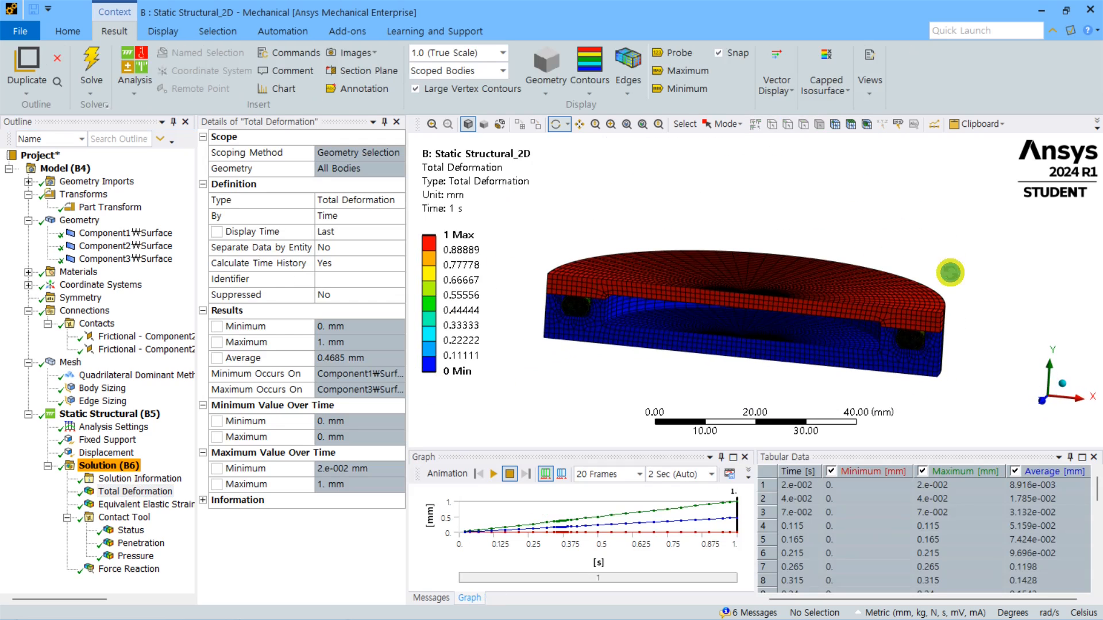
scroll(837, 325, "up", 5)
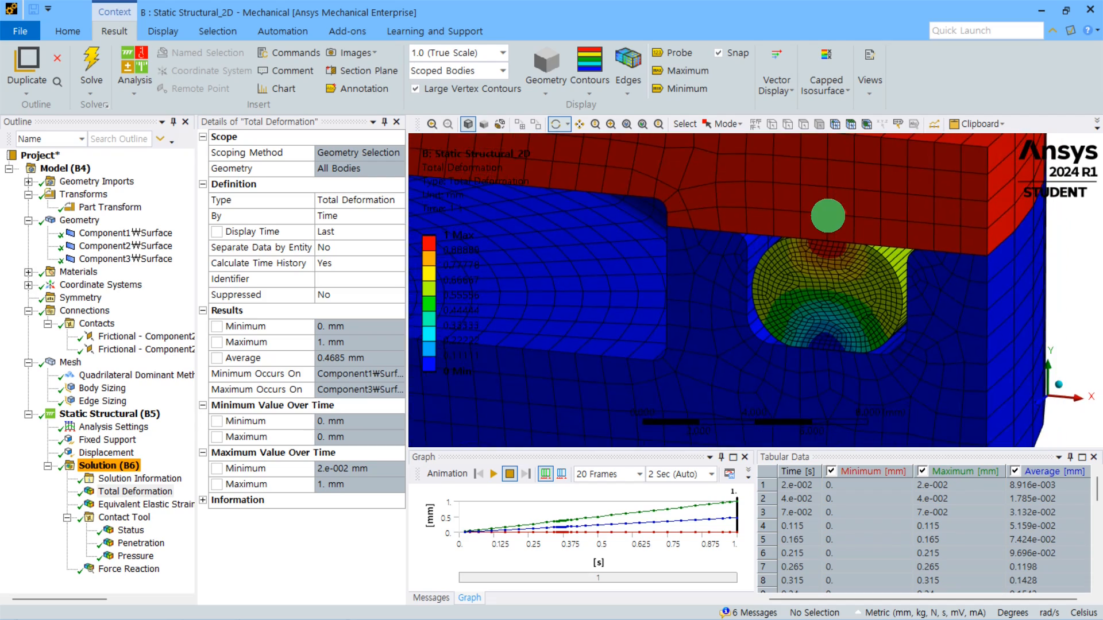
mouse_move(827, 215)
left_mouse_down()
mouse_move(839, 190)
mouse_move(817, 197)
mouse_move(822, 222)
left_mouse_up()
scroll(822, 226, "down", 5)
left_click_drag(737, 210, 776, 205)
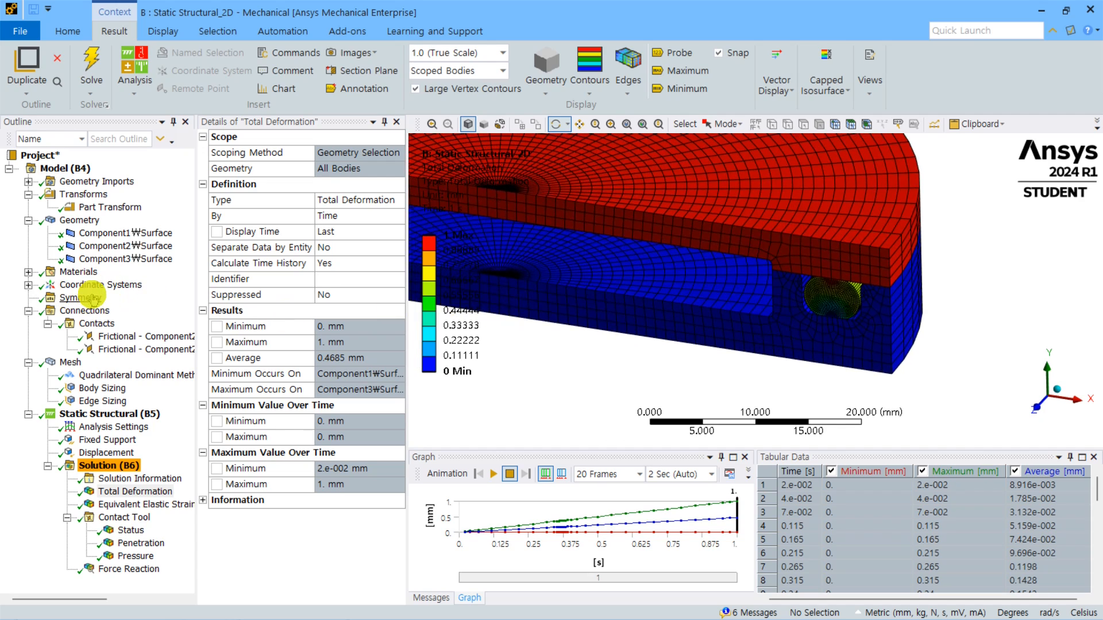
scroll(669, 207, "down", 2)
left_click_drag(669, 207, 818, 231)
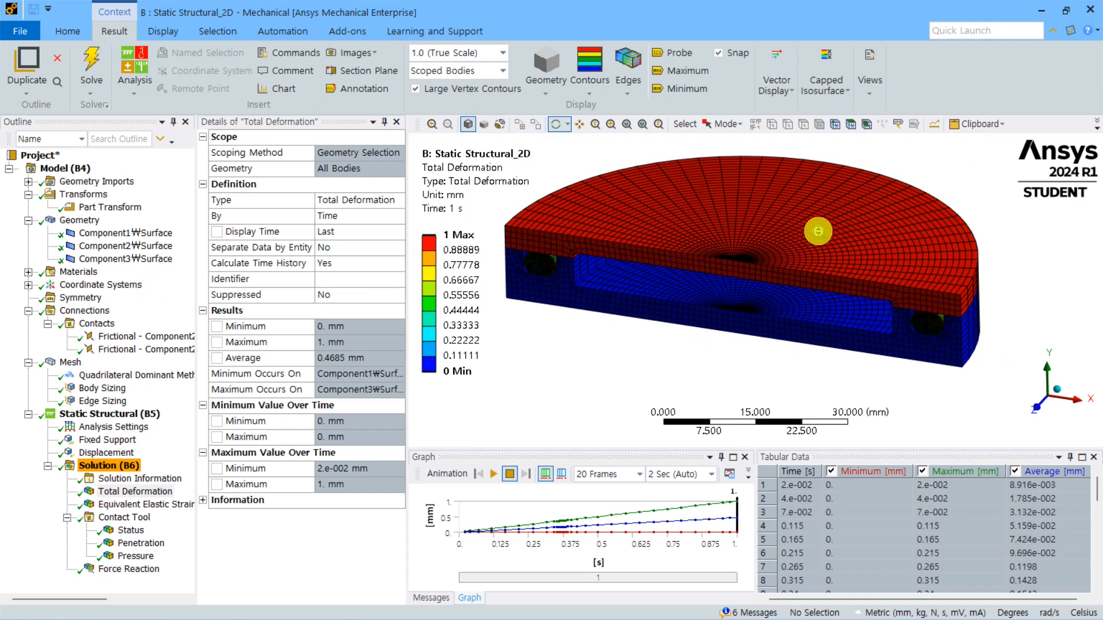
mouse_move(762, 211)
left_mouse_down()
mouse_move(768, 143)
mouse_move(772, 211)
left_mouse_up()
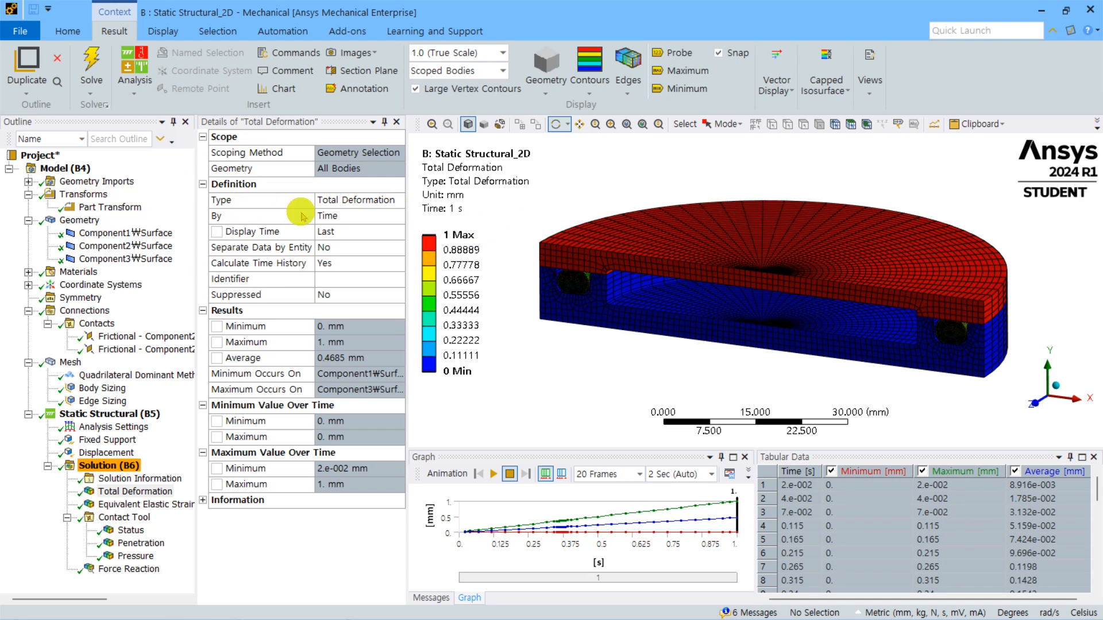
Step: Examine the Global Coordinate System of the 2D model and its axis orientation
left_click(28, 285)
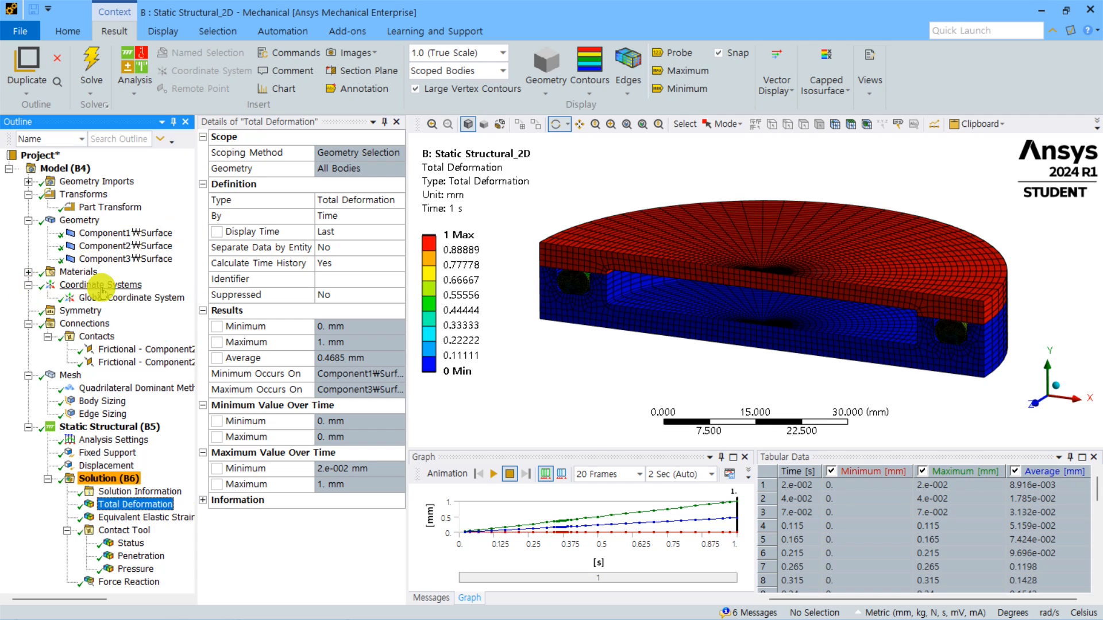
left_click(115, 297)
left_click(1034, 403)
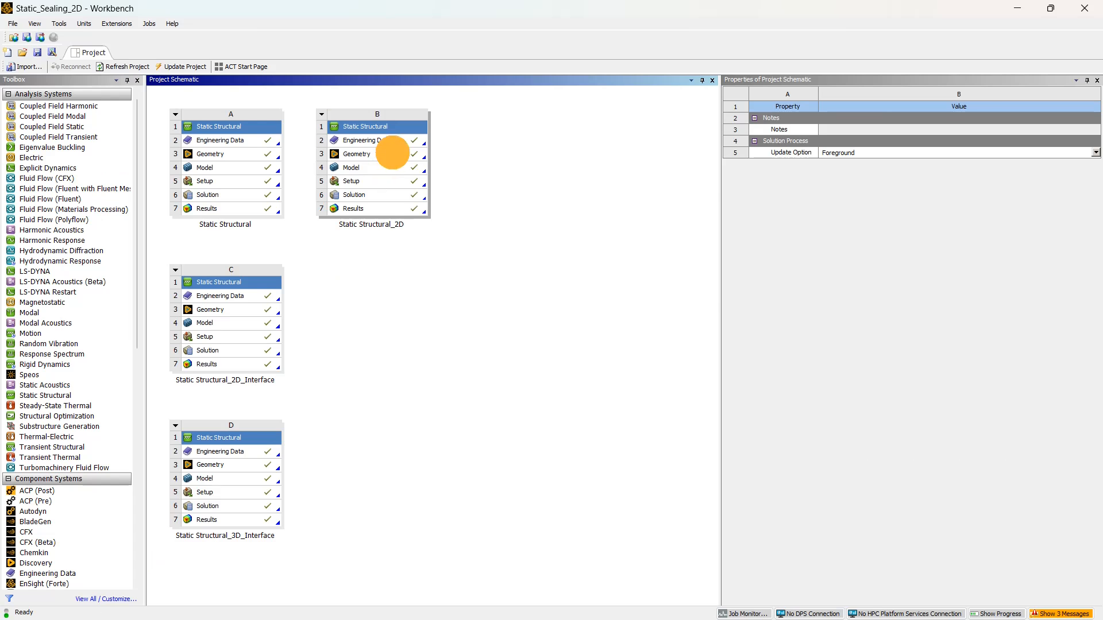
Step: Switch to Workbench to check the Analysis Type of the Static Structural_2D geometry, and return to that system's Mechanical window
left_click(394, 157)
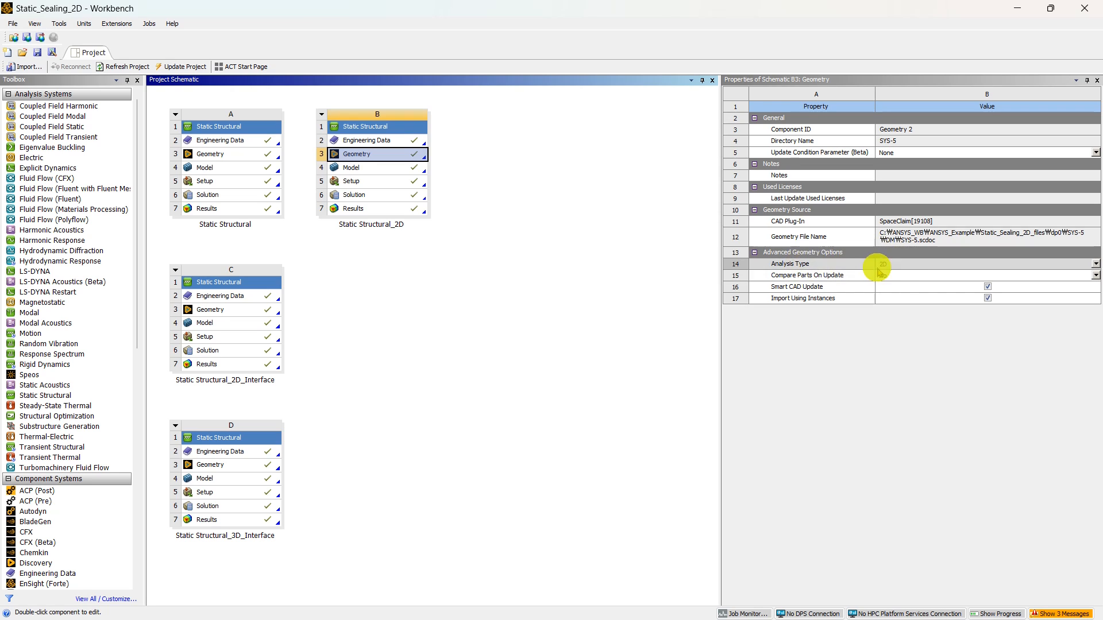
mouse_move(830, 617)
left_click(779, 599)
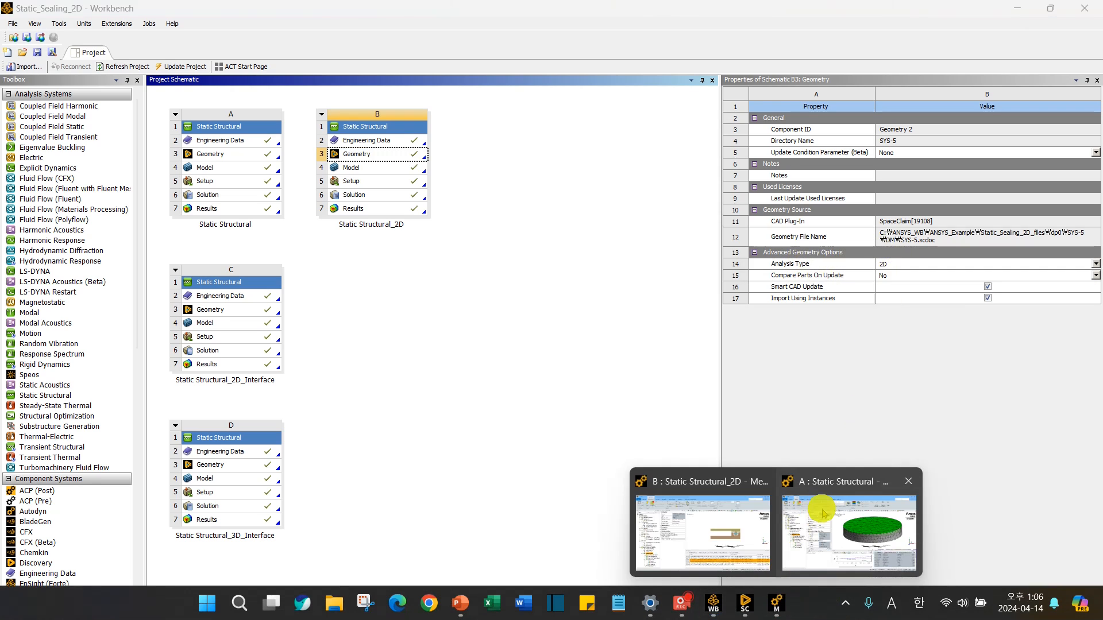
left_click(720, 517)
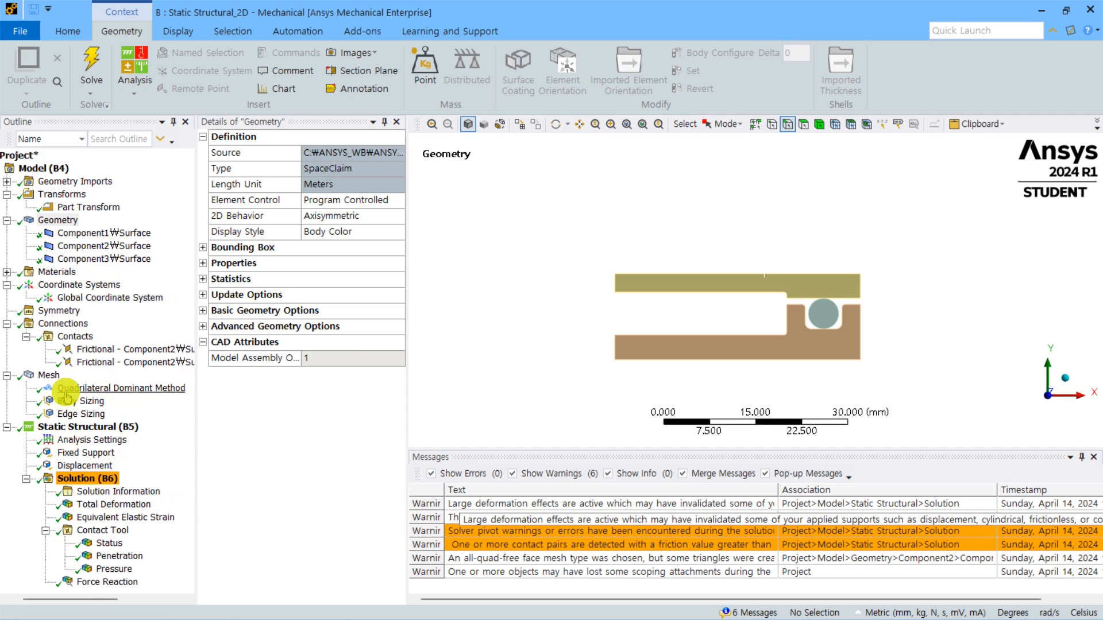
Step: Examine the revolved mesh around the O-ring and its groove, and review the Part Transform of the upper part
left_click(49, 375)
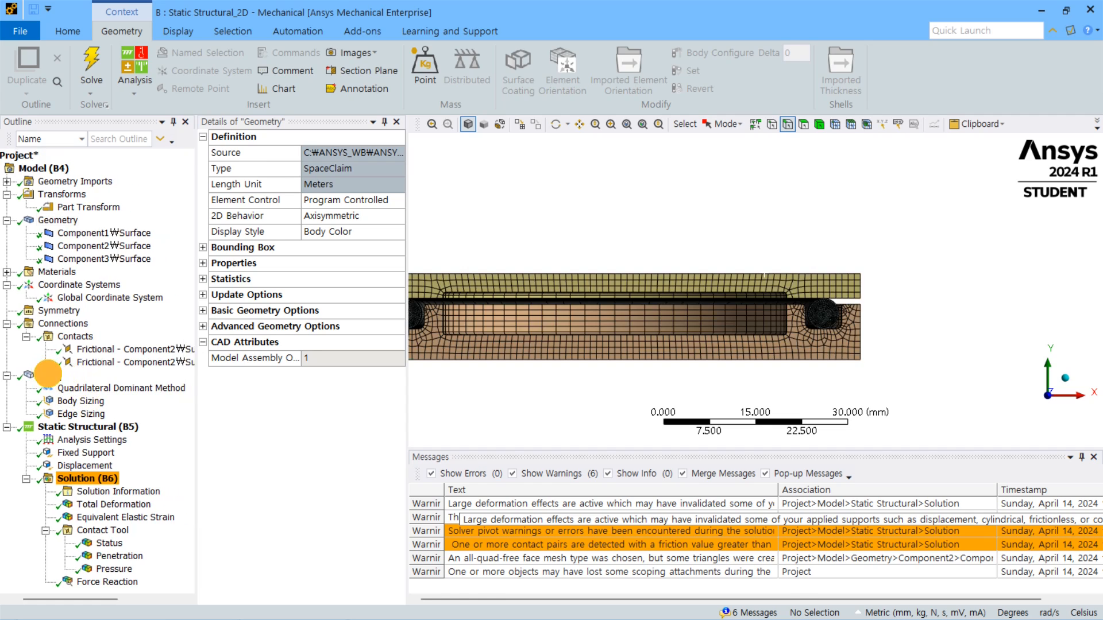
scroll(861, 340, "up", 2)
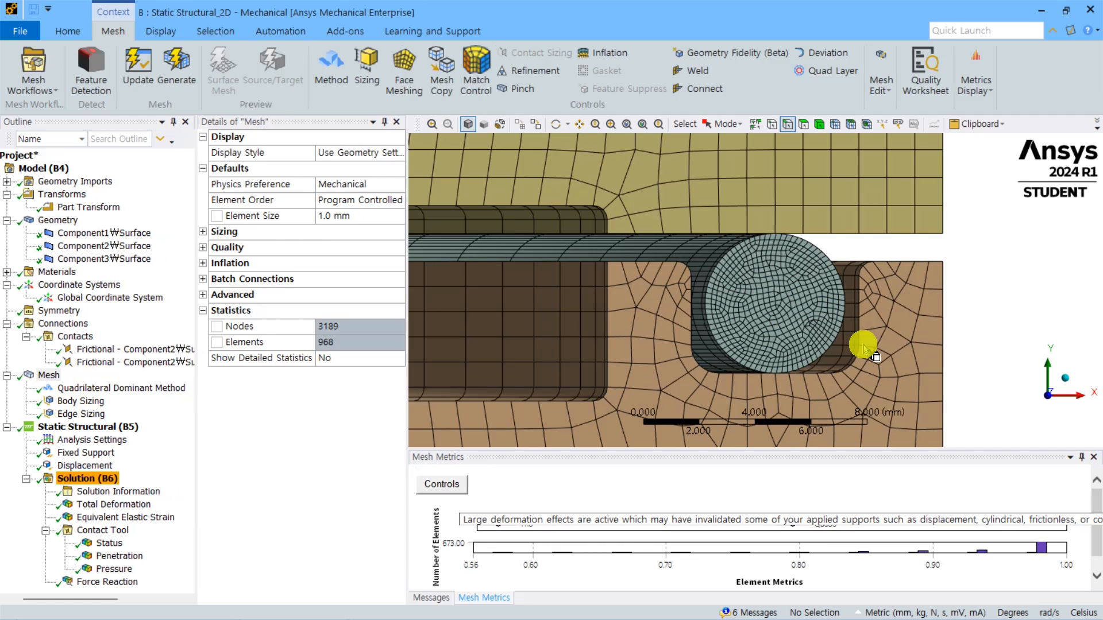
scroll(712, 247, "up", 2)
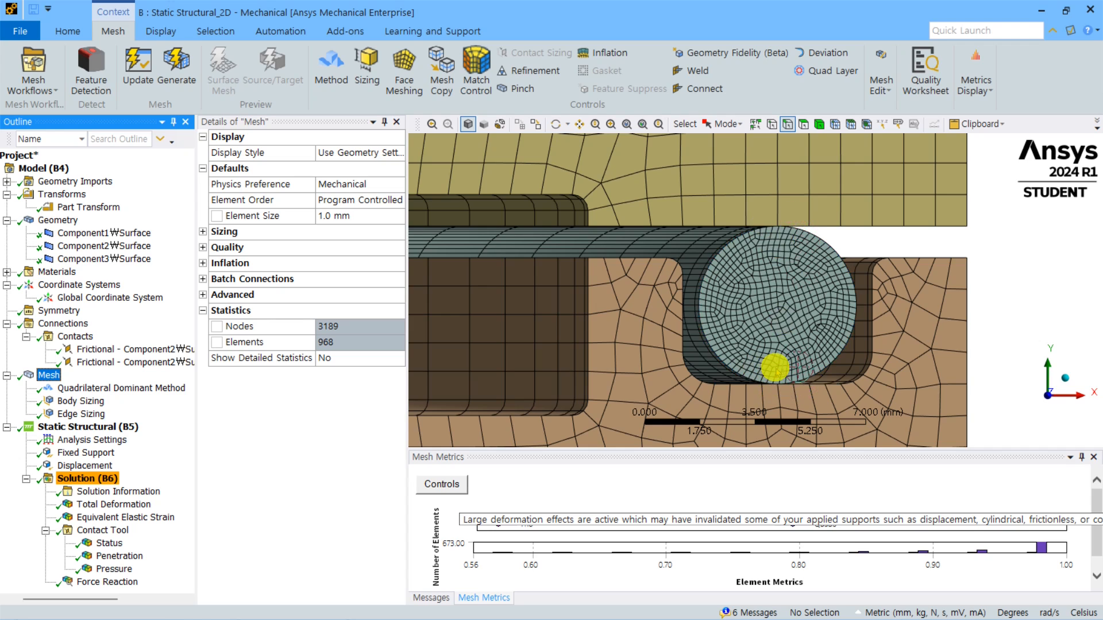
scroll(757, 331, "down", 2)
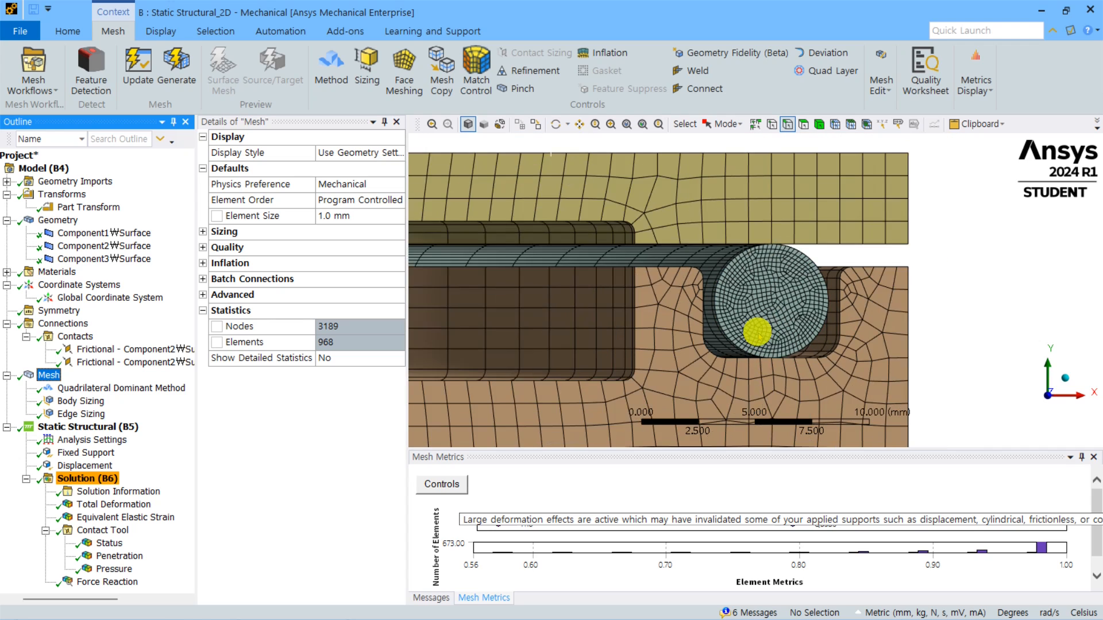
middle_click_drag(744, 289, 768, 289, "ctrl")
scroll(758, 288, "down", 1)
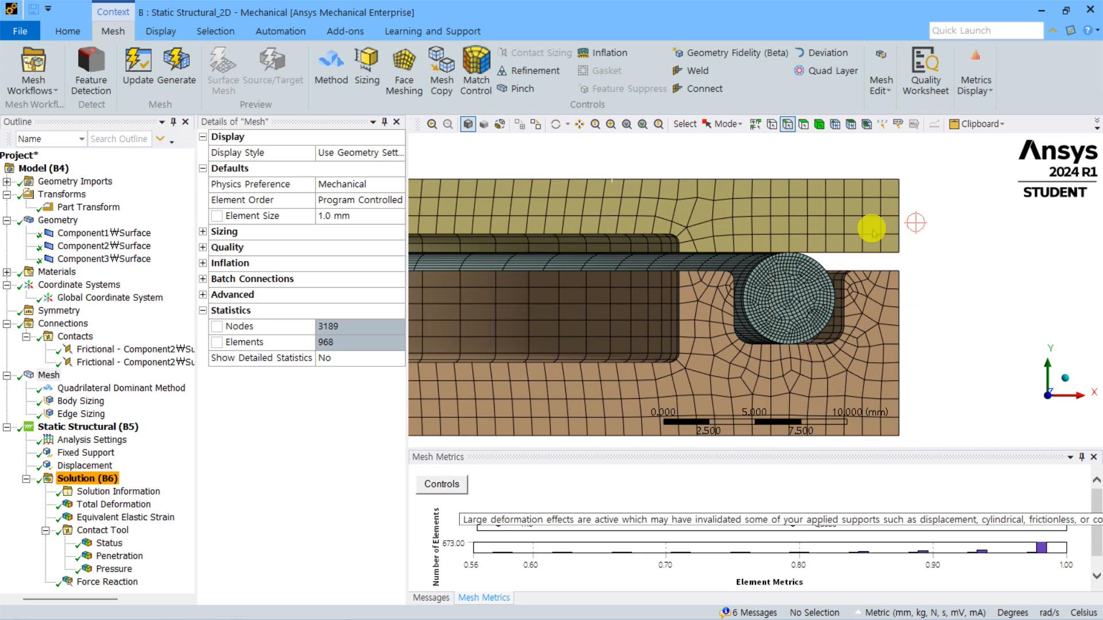
left_click(92, 207)
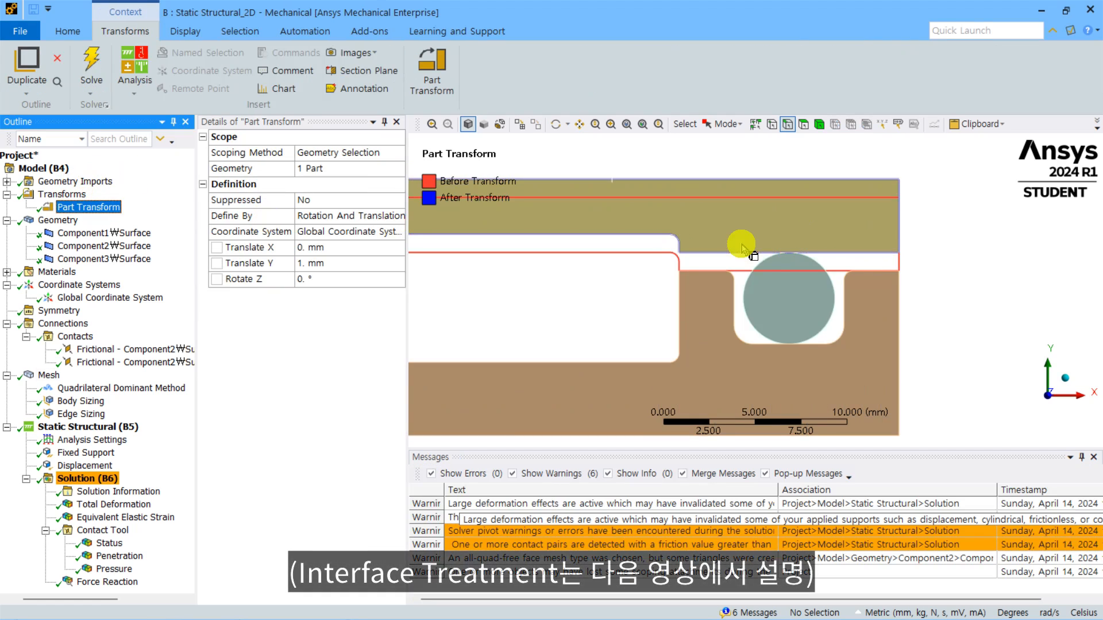